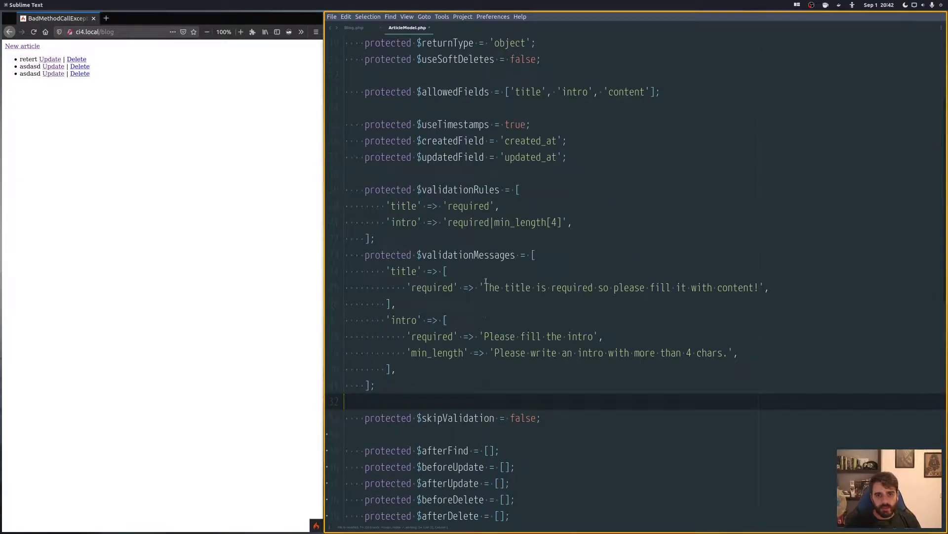
pyautogui.scroll(3, 485, 296)
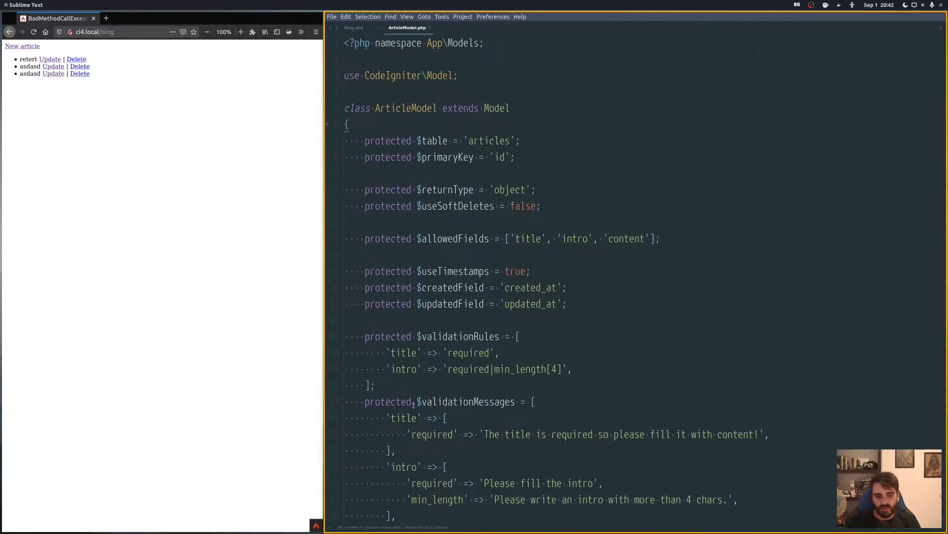
pyautogui.scroll(-5, 419, 387)
pyautogui.scroll(3, 452, 296)
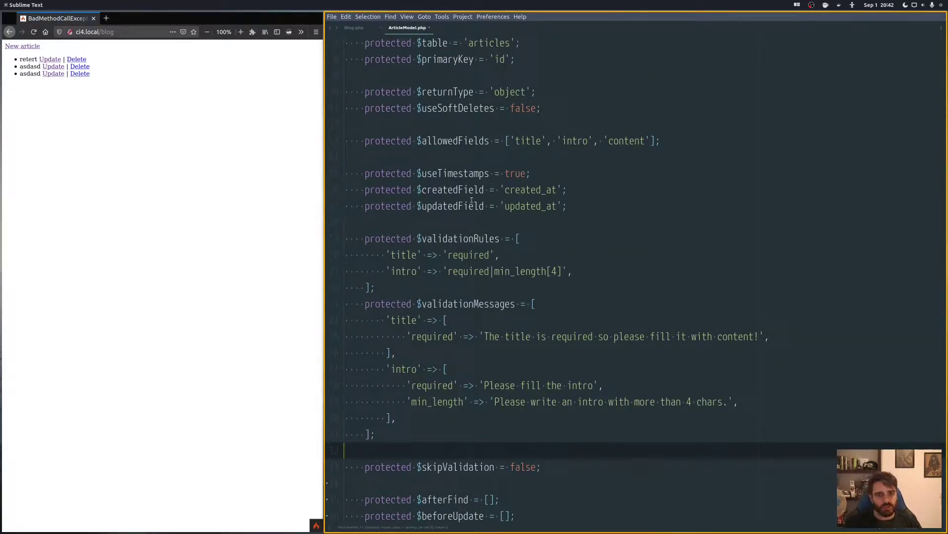
pyautogui.scroll(-3, 491, 315)
pyautogui.scroll(2, 449, 251)
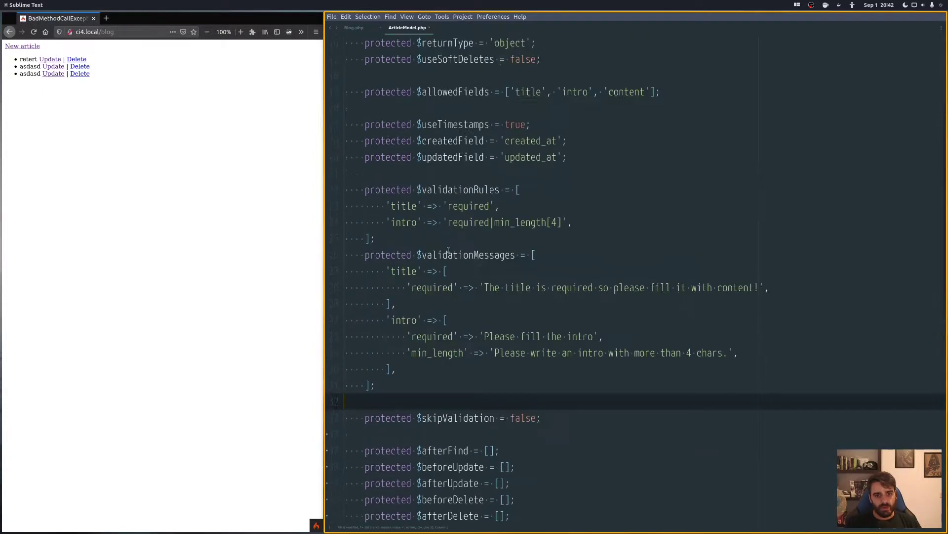
# Step: Review ArticleModel's validation, allowedFields and model event callback properties
pyautogui.doubleClick(441, 192)
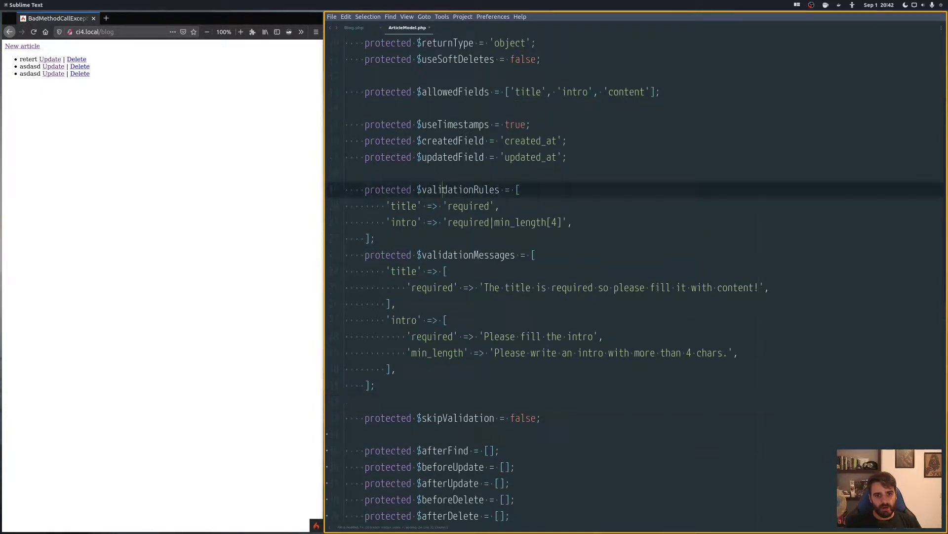
pyautogui.doubleClick(467, 254)
pyautogui.scroll(2, 467, 254)
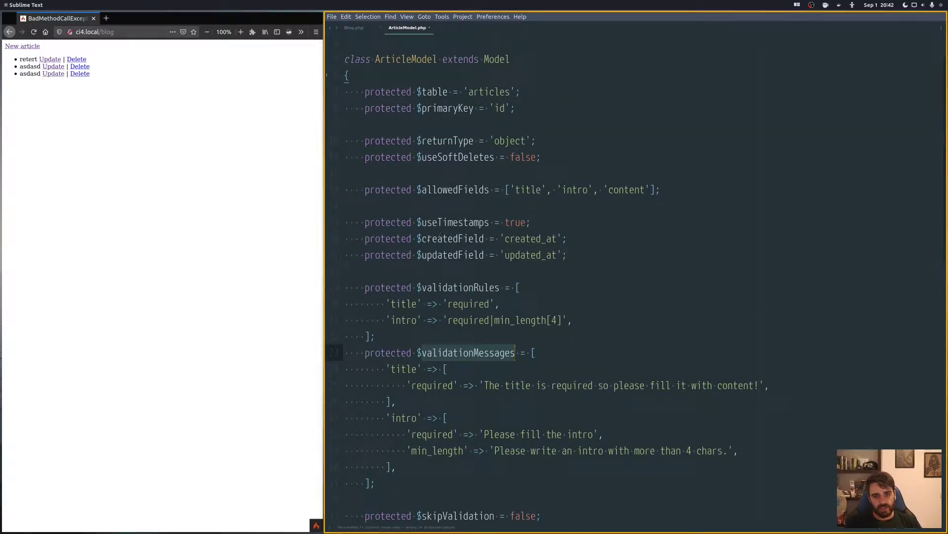
pyautogui.click(457, 255)
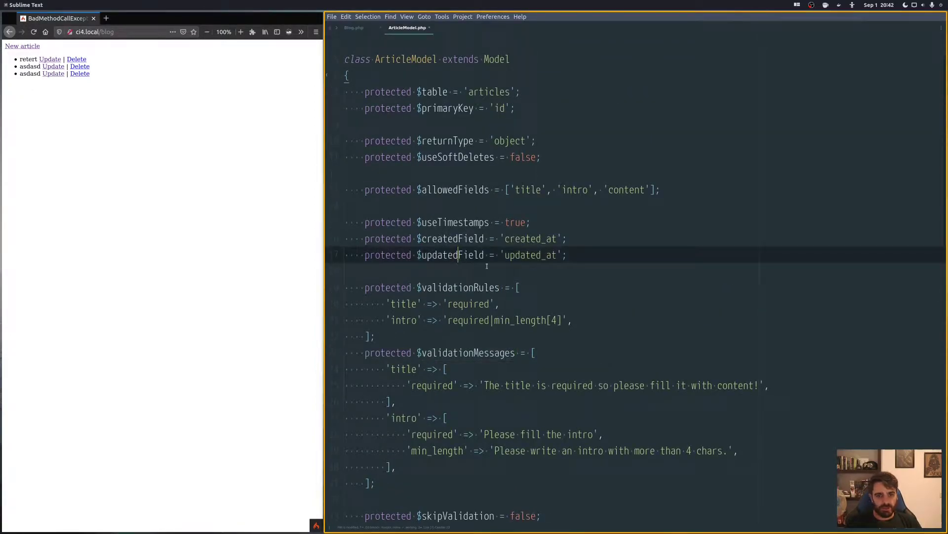
pyautogui.doubleClick(450, 191)
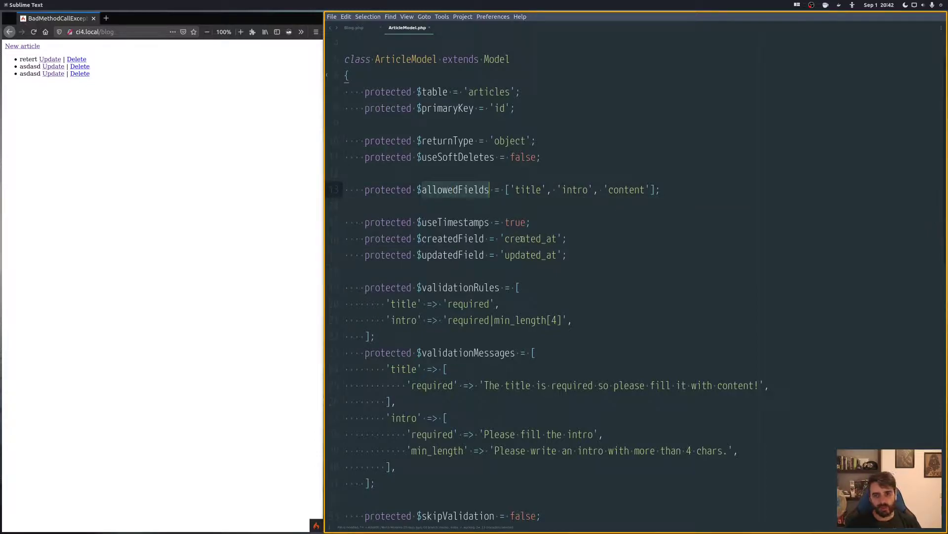
pyautogui.scroll(-4, 499, 241)
pyautogui.scroll(-2, 449, 249)
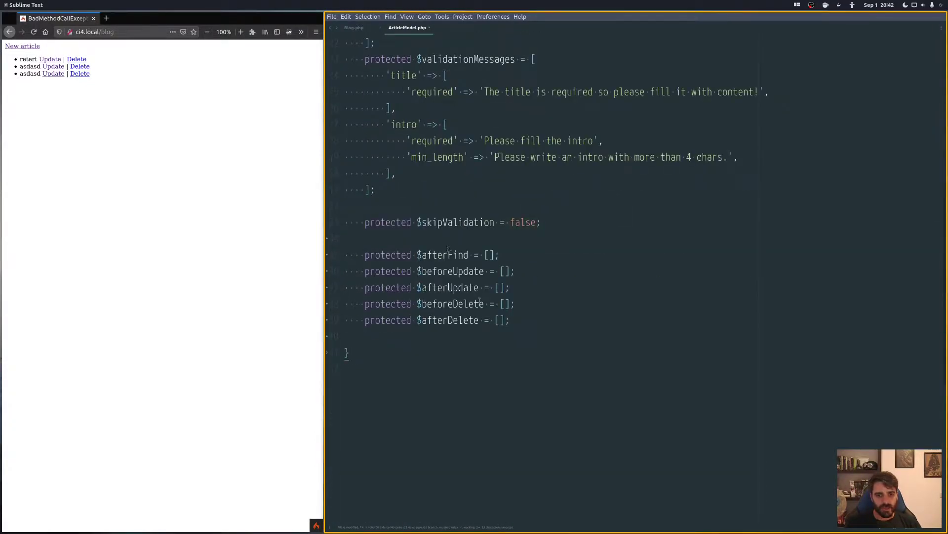
pyautogui.moveTo(512, 320); pyautogui.dragTo(344, 254)
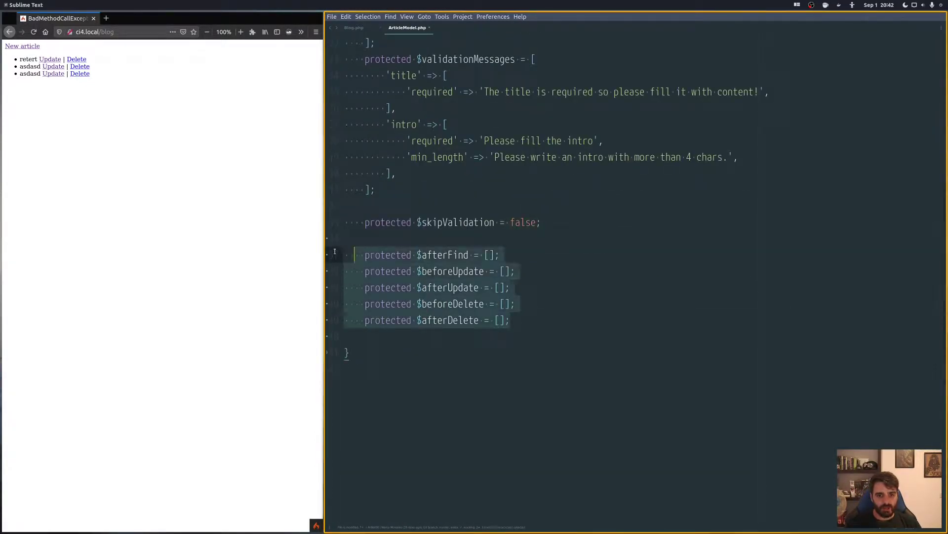
pyautogui.click(510, 241)
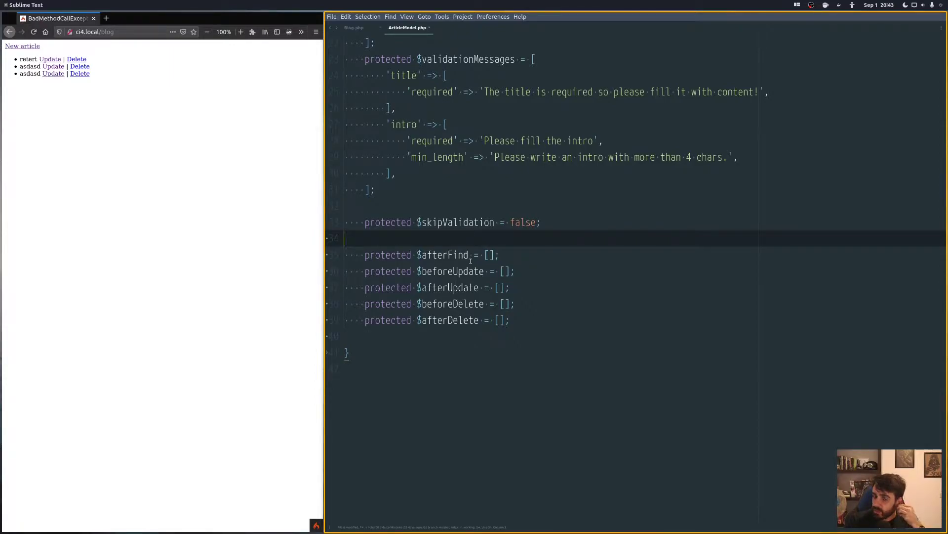
# Step: Add 'fullText' to the $afterFind array and reload the blog page in Firefox
pyautogui.click(487, 254)
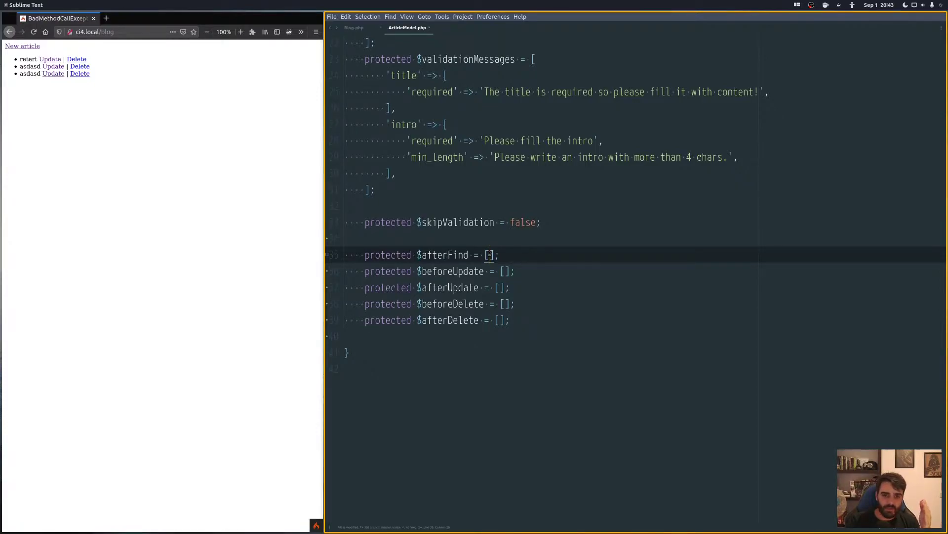
pyautogui.write("'")
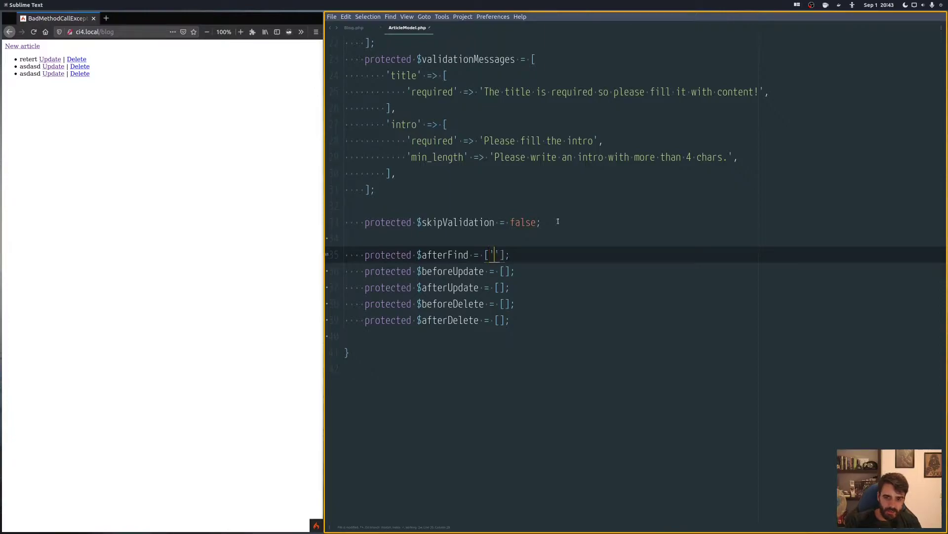
pyautogui.write('fu')
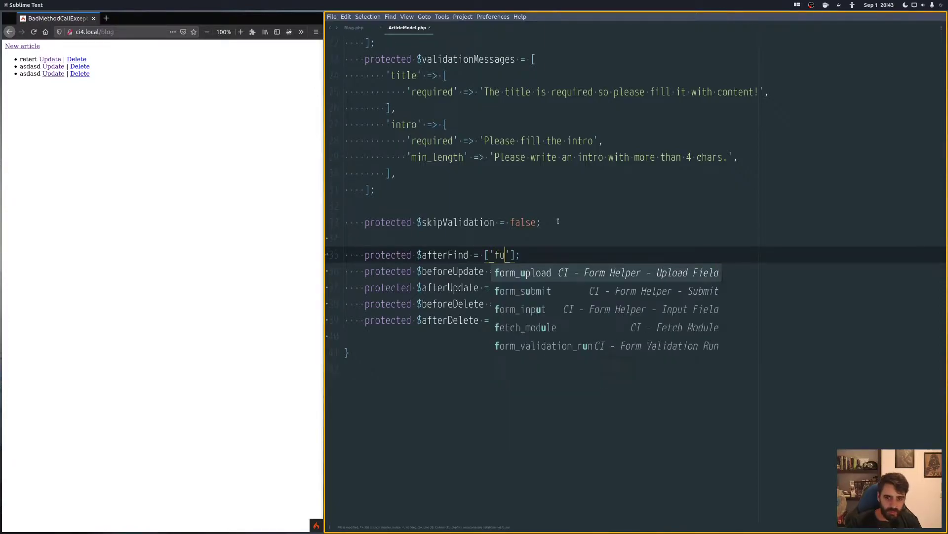
pyautogui.write('llTecx')
pyautogui.press('BackSpace')
pyautogui.press('BackSpace')
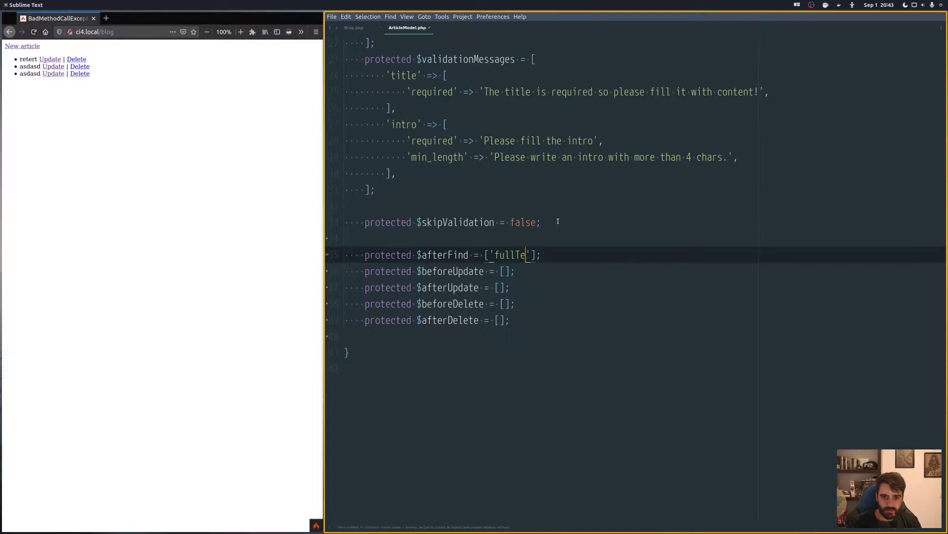
pyautogui.write('xt')
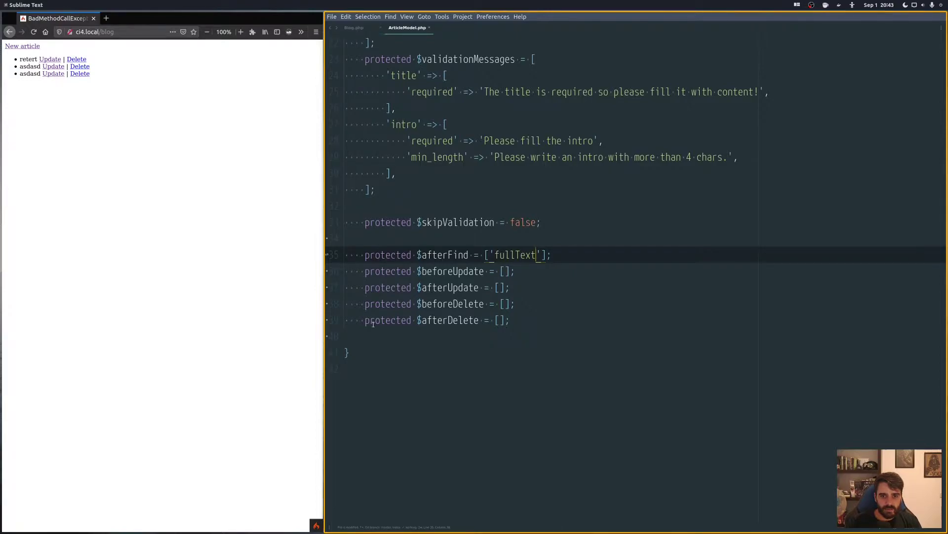
pyautogui.click(191, 254)
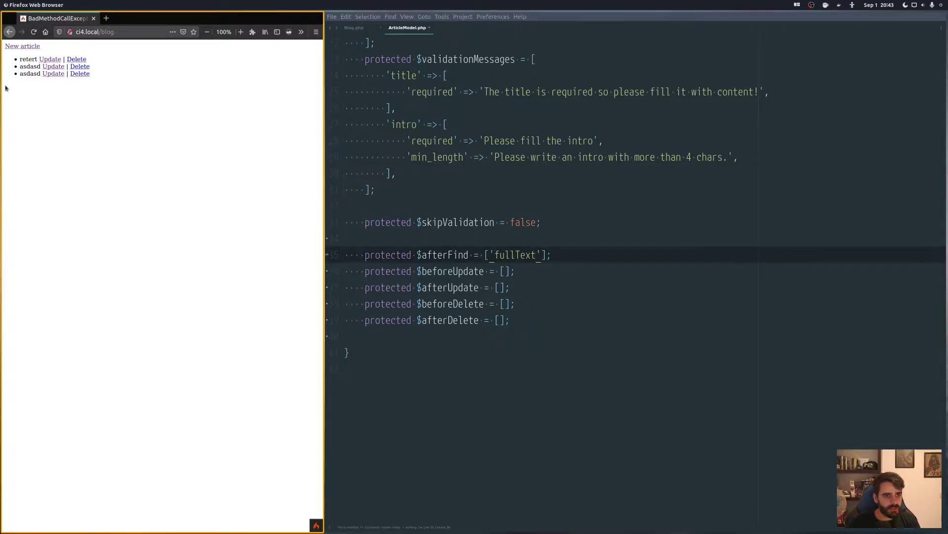
pyautogui.press('F5')
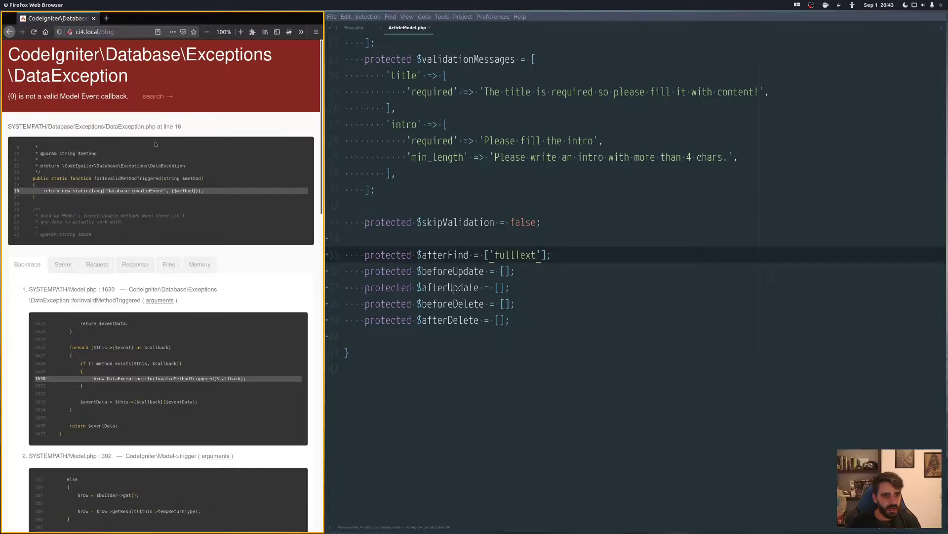
# Step: Add dd($data['articles']); below the find() call in Blog.php's index method
pyautogui.click(355, 28)
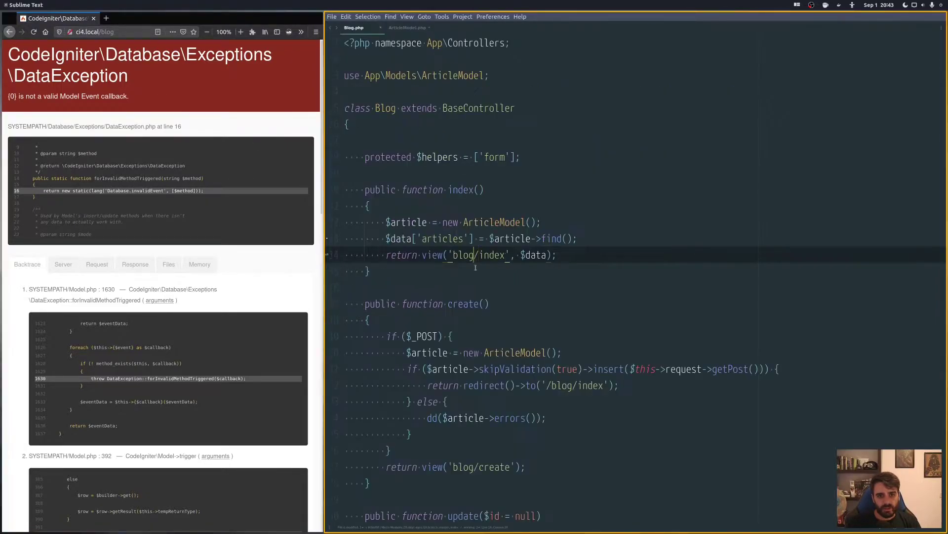
pyautogui.click(452, 318)
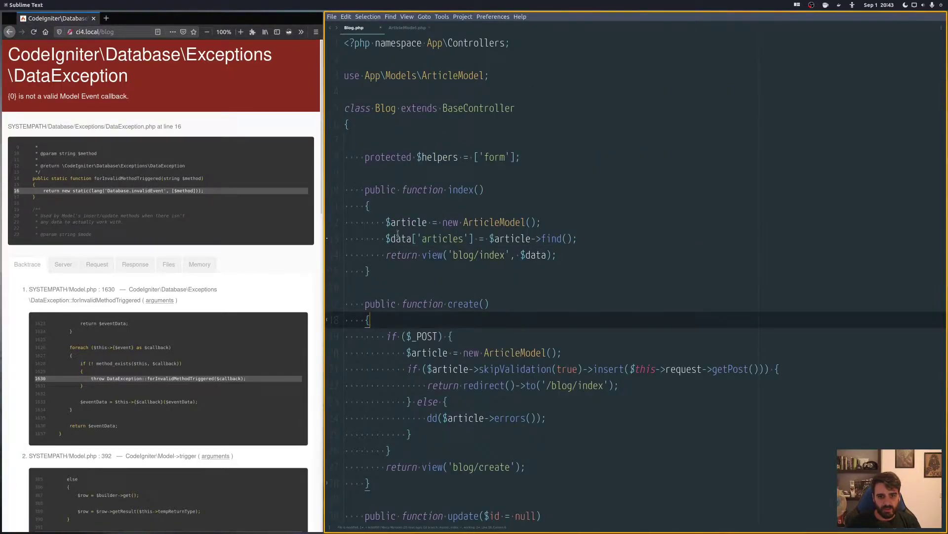
pyautogui.click(437, 238)
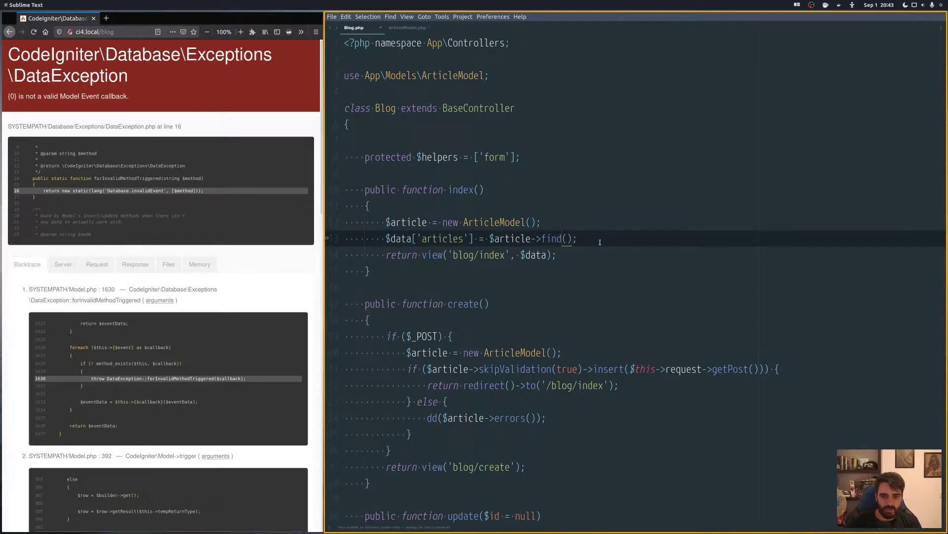
pyautogui.press('End')
pyautogui.press('Return')
pyautogui.write('dd(')
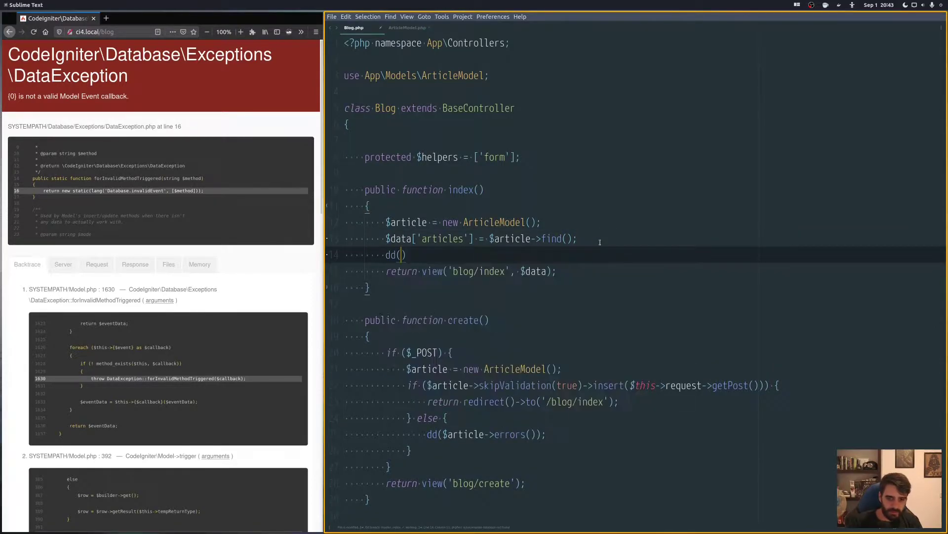
pyautogui.write("$data['")
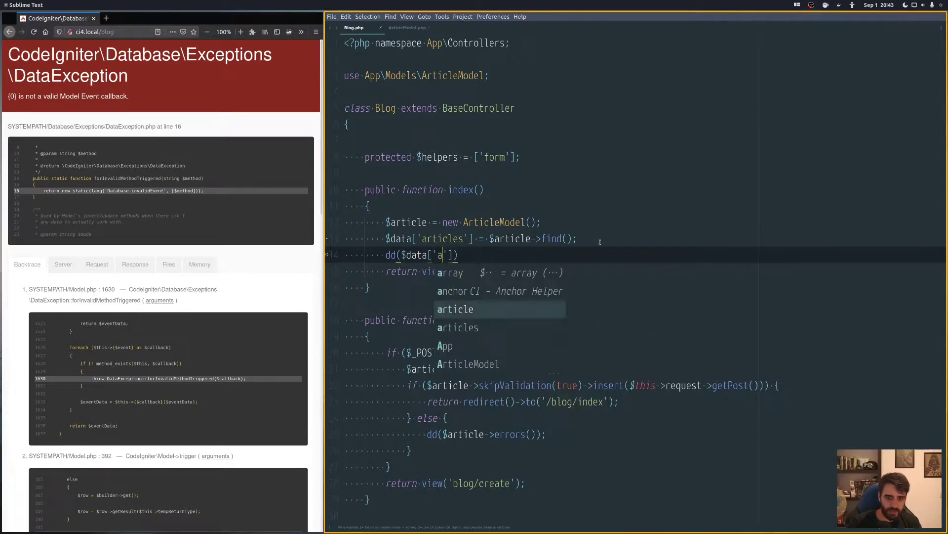
pyautogui.write('articles')
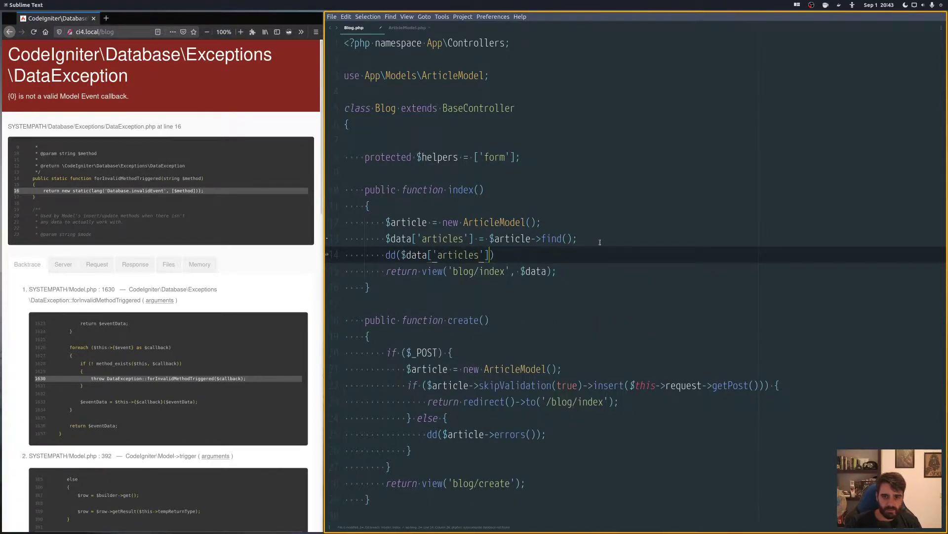
pyautogui.press('End')
pyautogui.write(';')
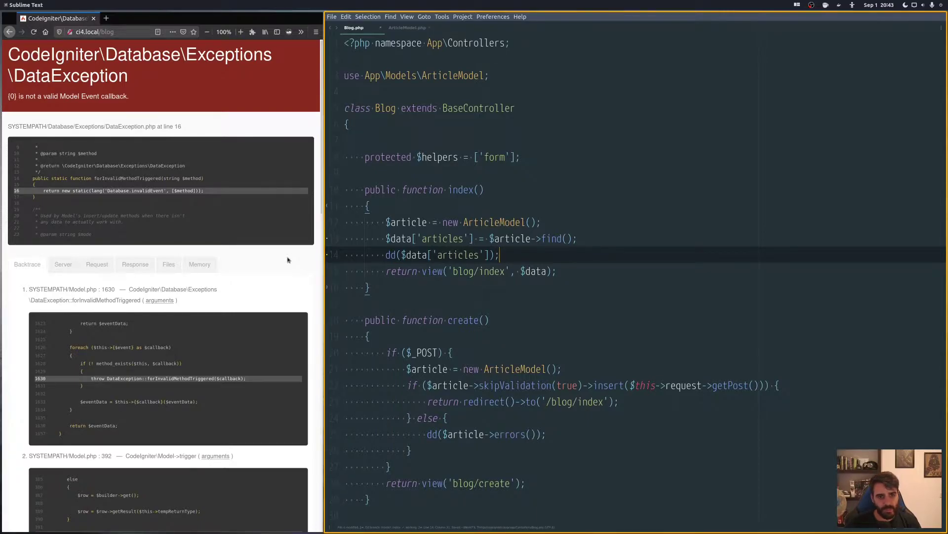
# Step: Reload the blog page to see the articles dump, then return to ArticleModel.php
pyautogui.click(287, 260)
pyautogui.press('F5')
pyautogui.hotkey('alt', 'Tab')
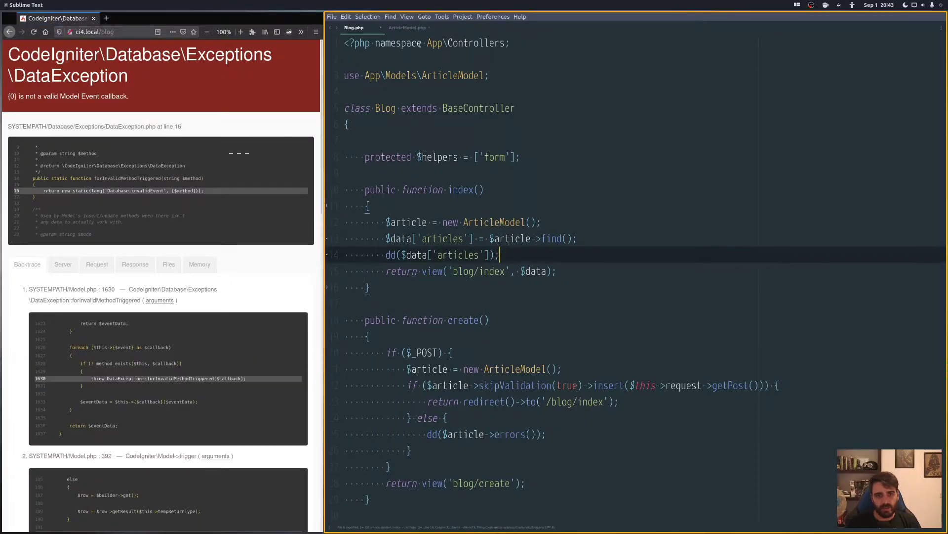
pyautogui.click(410, 28)
pyautogui.doubleClick(514, 255)
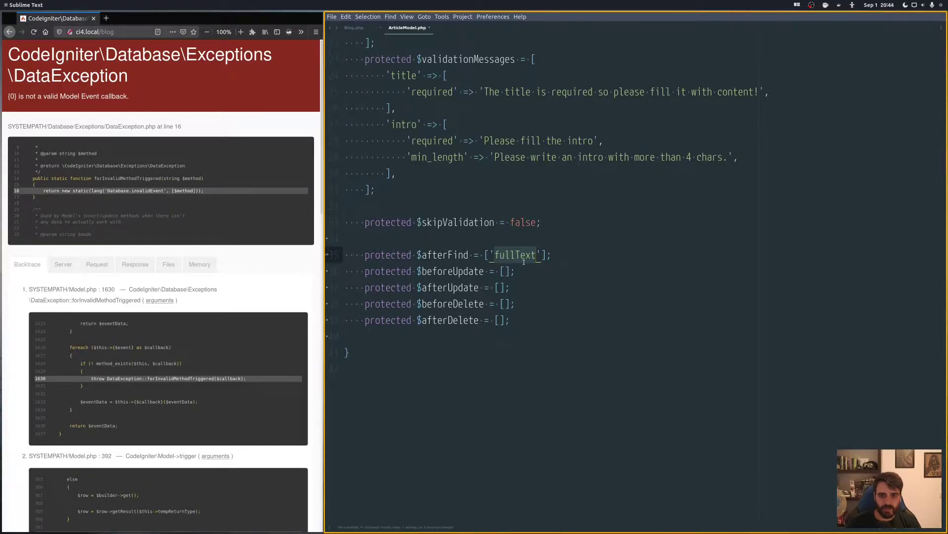
# Step: Define protected function fullText($article) { return $article; } below the callbacks and save
pyautogui.click(519, 322)
pyautogui.press('Return')
pyautogui.press('Return')
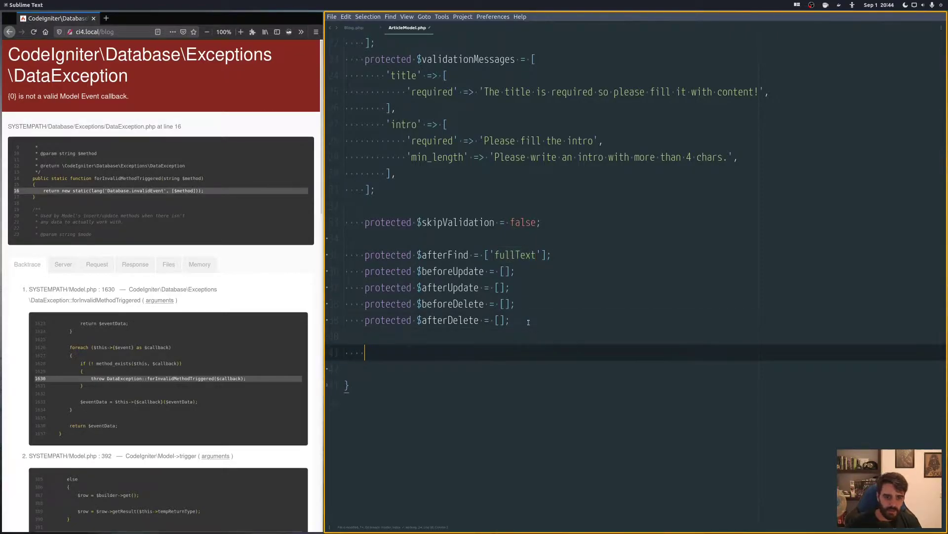
pyautogui.write('pr')
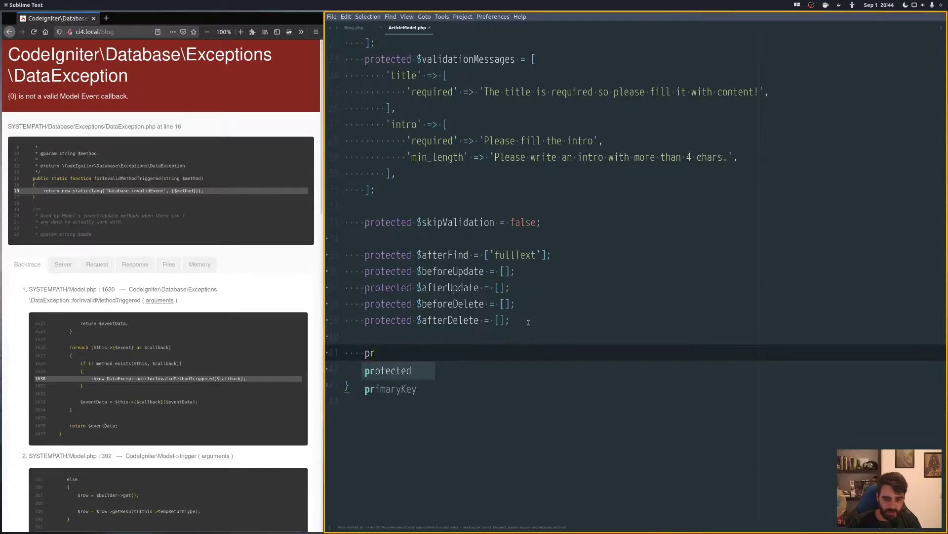
pyautogui.write('ote')
pyautogui.press('Tab')
pyautogui.write('fun')
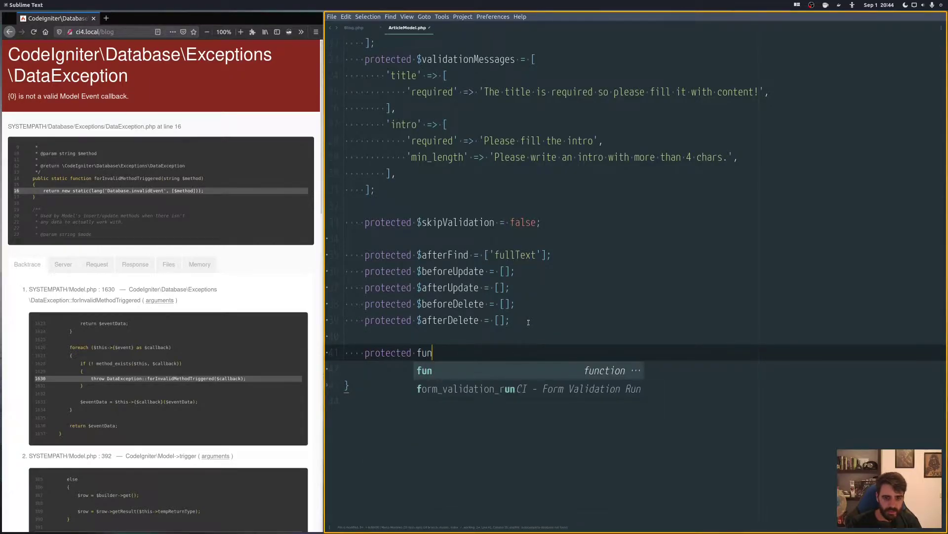
pyautogui.write('ction ')
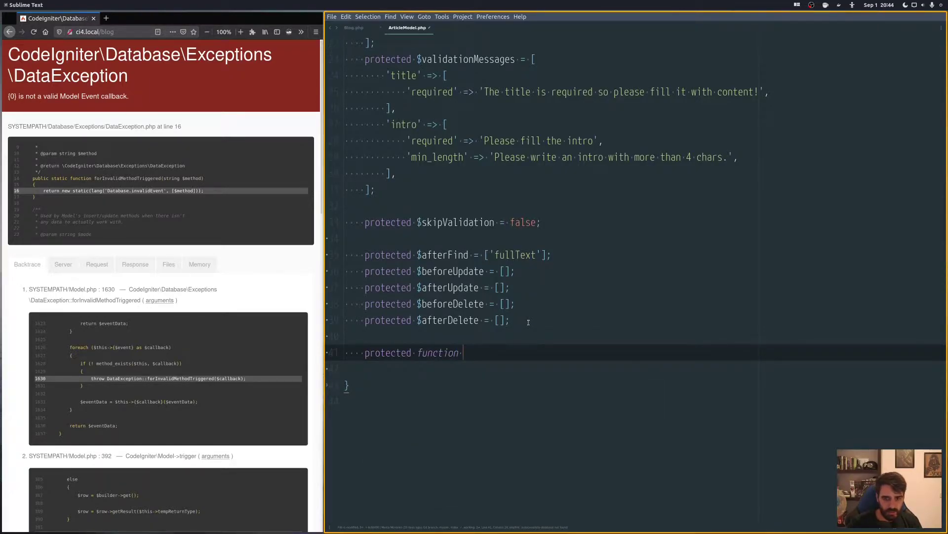
pyautogui.write('ful')
pyautogui.press('Tab')
pyautogui.write('($')
pyautogui.write('arti')
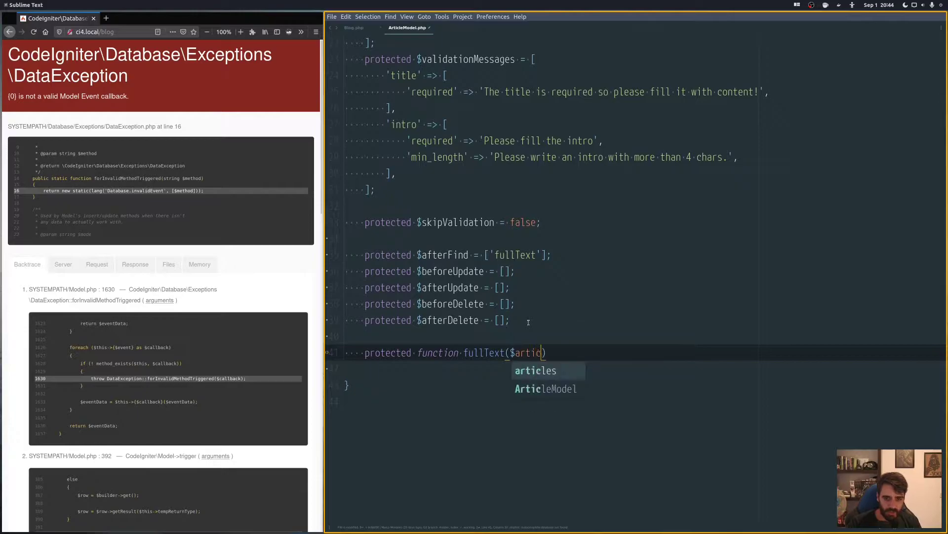
pyautogui.write('cle)')
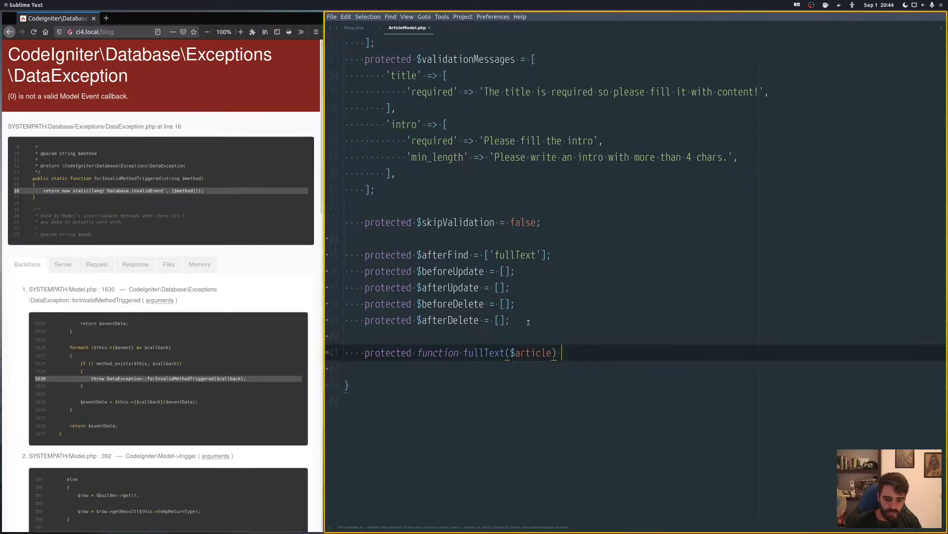
pyautogui.press('Return')
pyautogui.write('{')
pyautogui.press('Return')
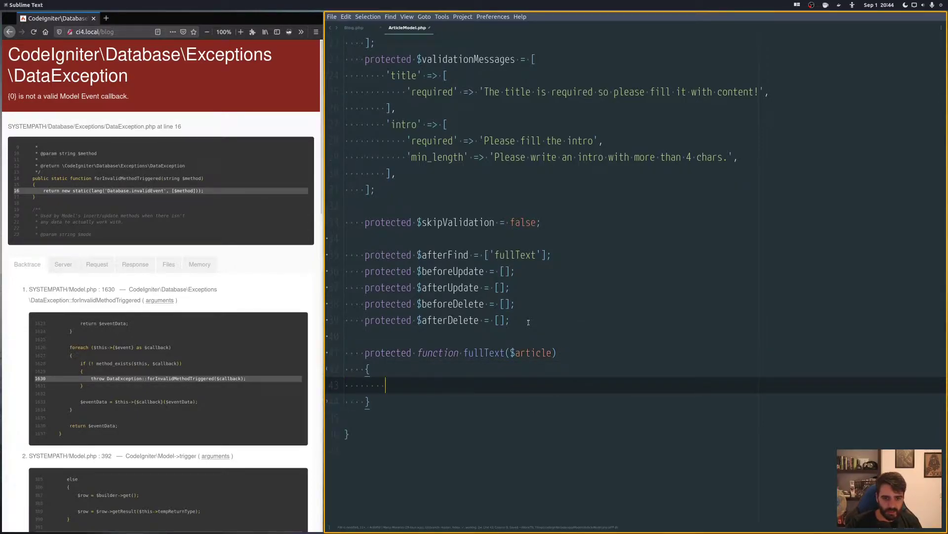
pyautogui.write('return $ar')
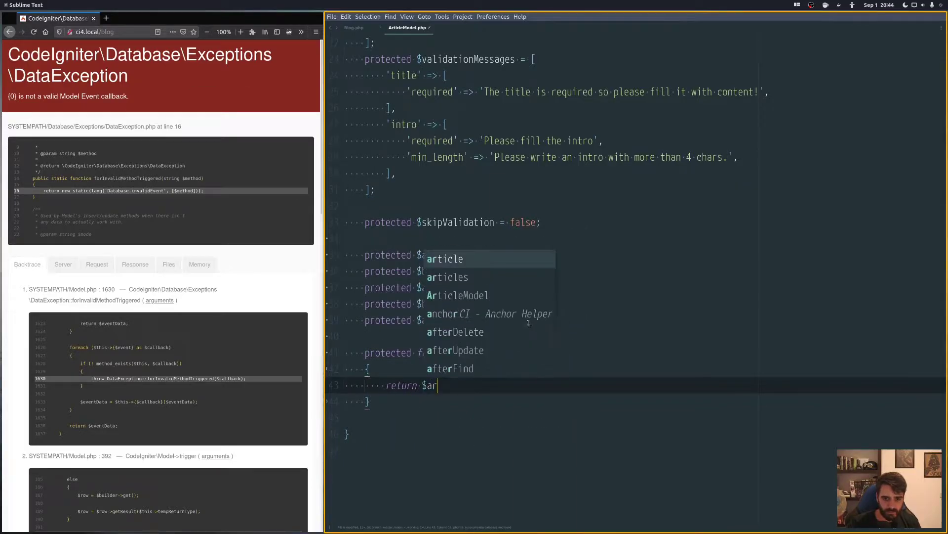
pyautogui.write('tic')
pyautogui.press('Return')
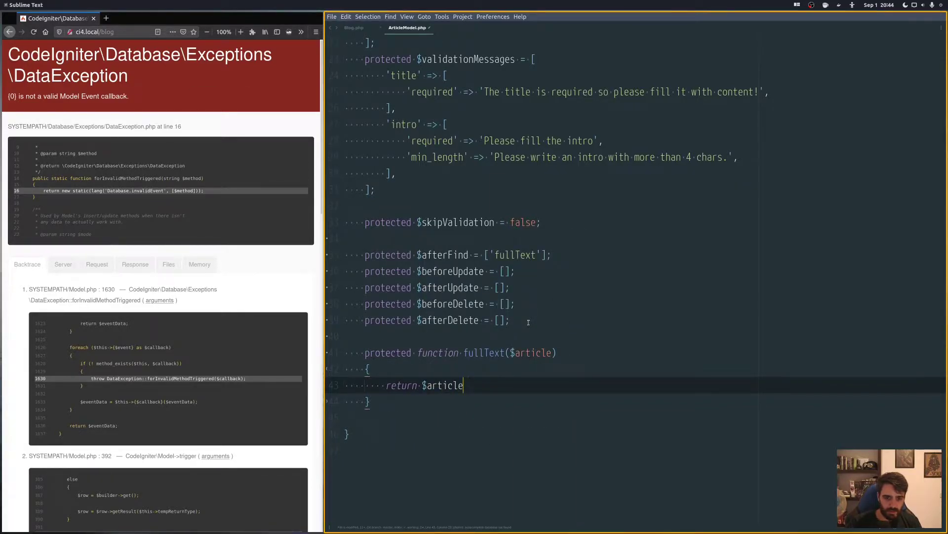
pyautogui.hotkey('ctrl', 's')
# Step: Reload cl4.local/blog in Firefox to show the three-item $data dump
pyautogui.click(115, 161)
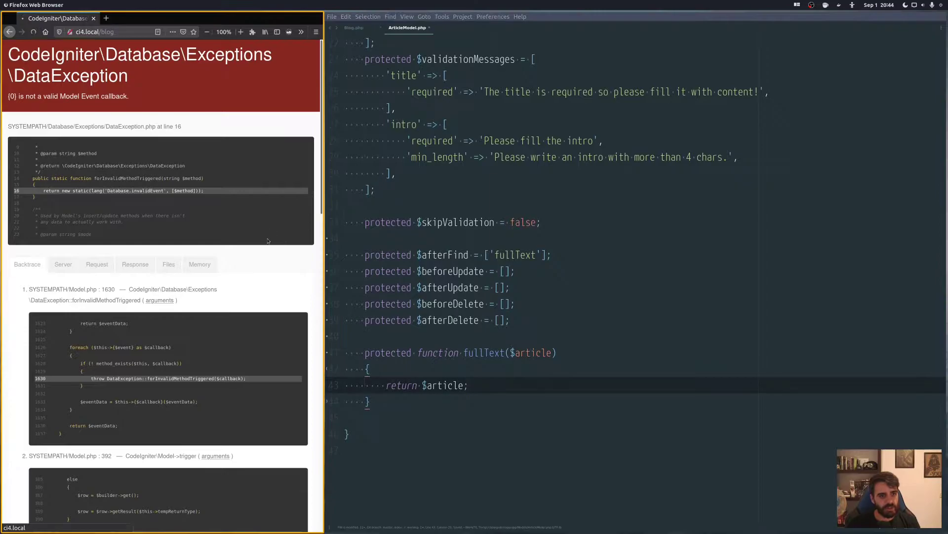
pyautogui.press('F5')
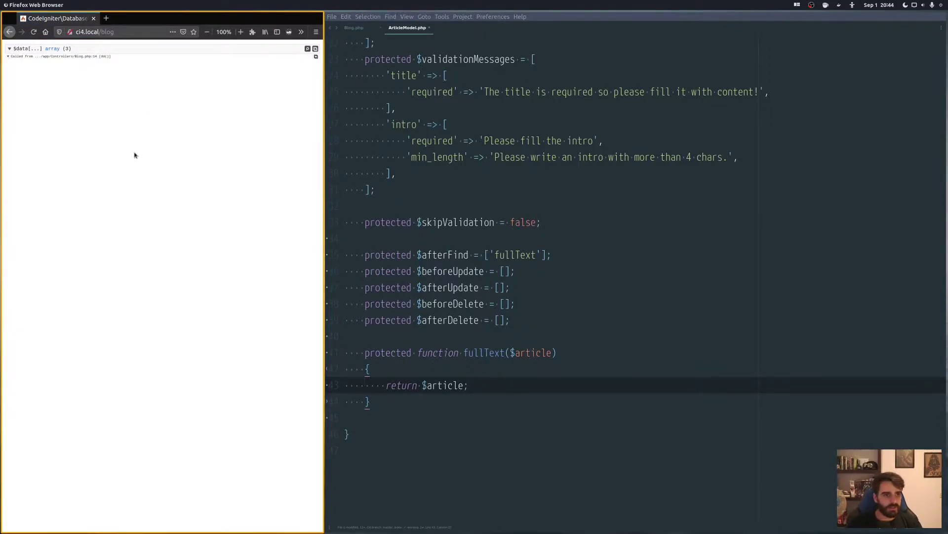
pyautogui.click(474, 362)
pyautogui.click(485, 418)
pyautogui.click(144, 182)
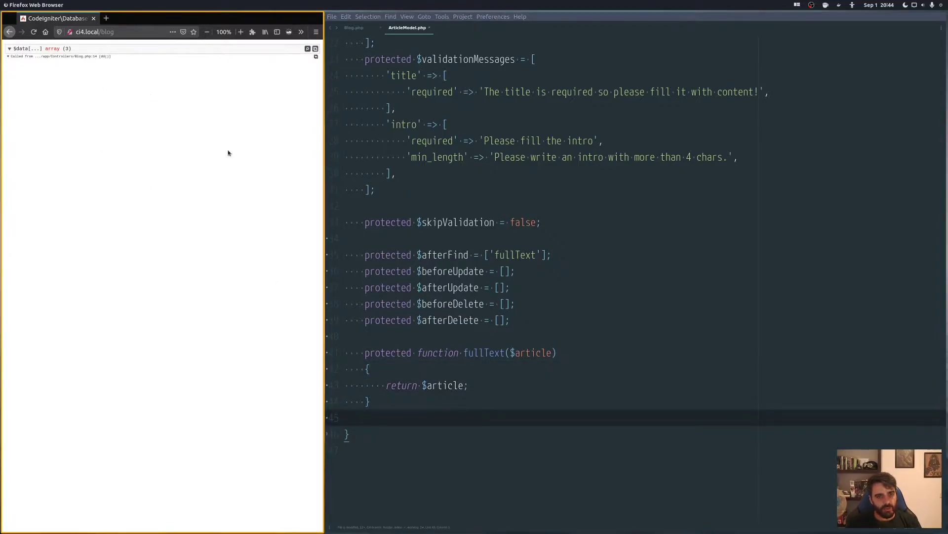
# Step: Check where fullText and the $article parameter are used in ArticleModel.php
pyautogui.click(489, 363)
pyautogui.doubleClick(486, 353)
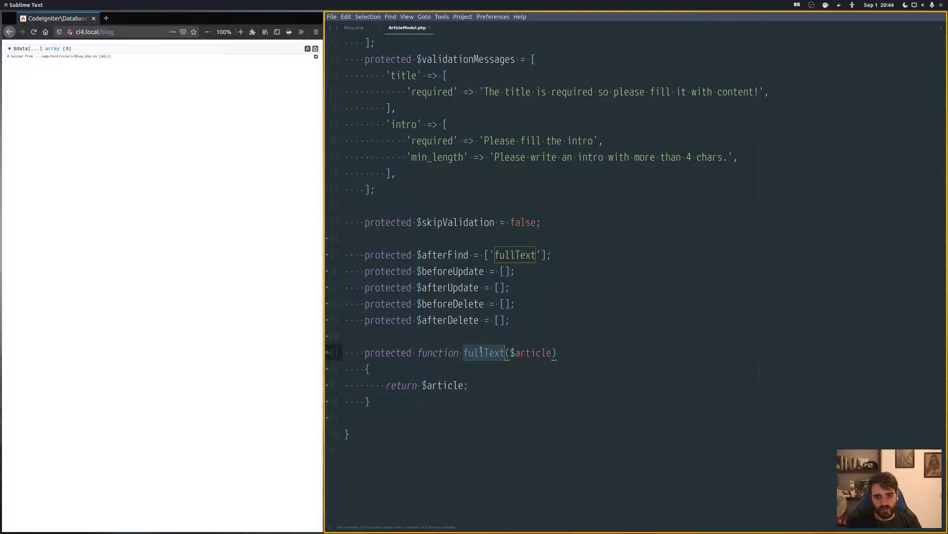
pyautogui.doubleClick(522, 254)
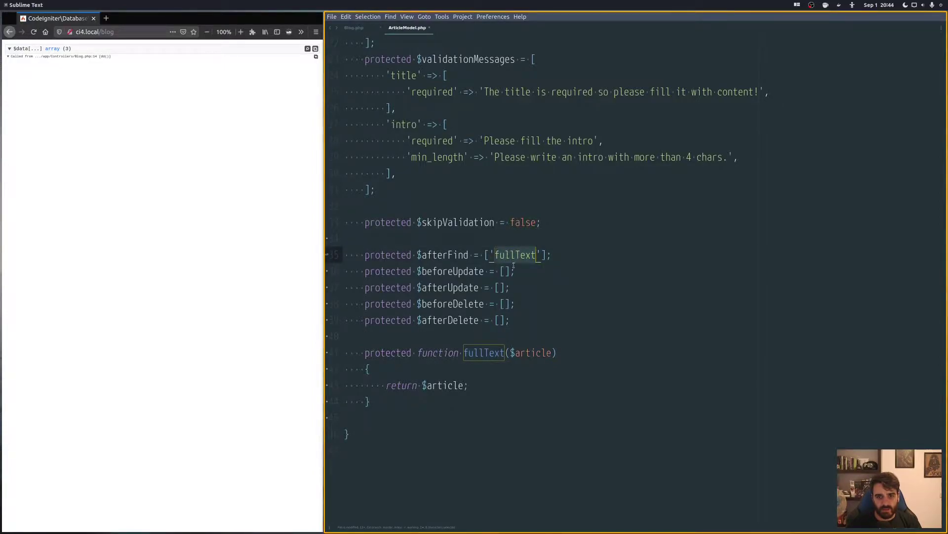
pyautogui.click(521, 255)
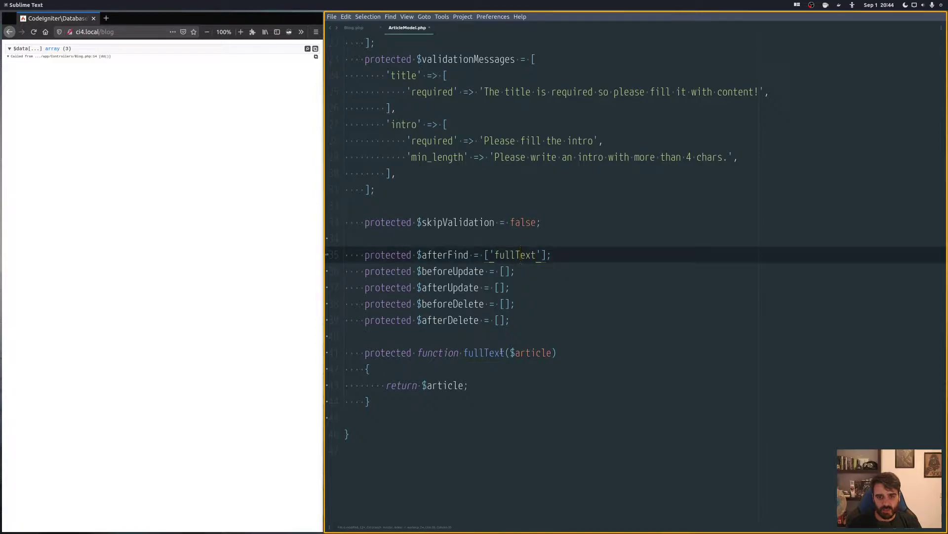
pyautogui.doubleClick(534, 353)
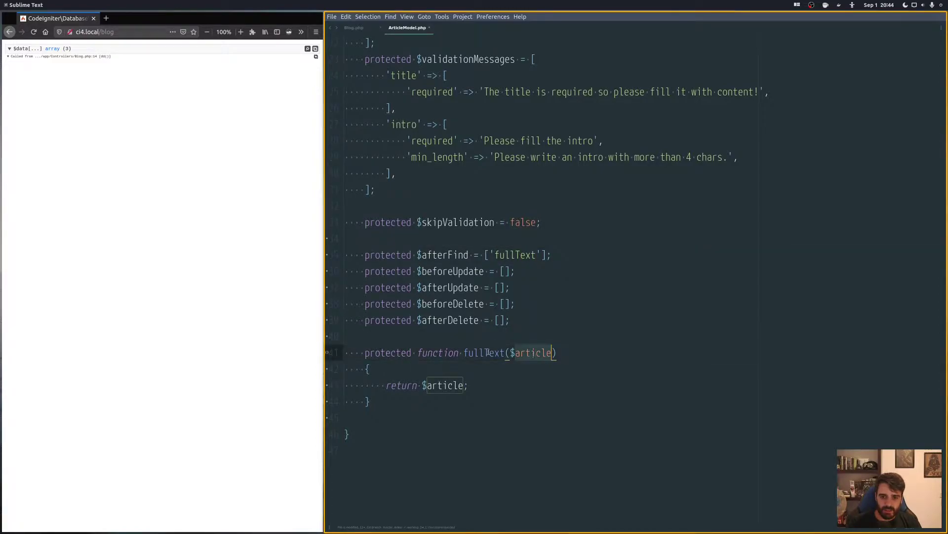
pyautogui.click(524, 369)
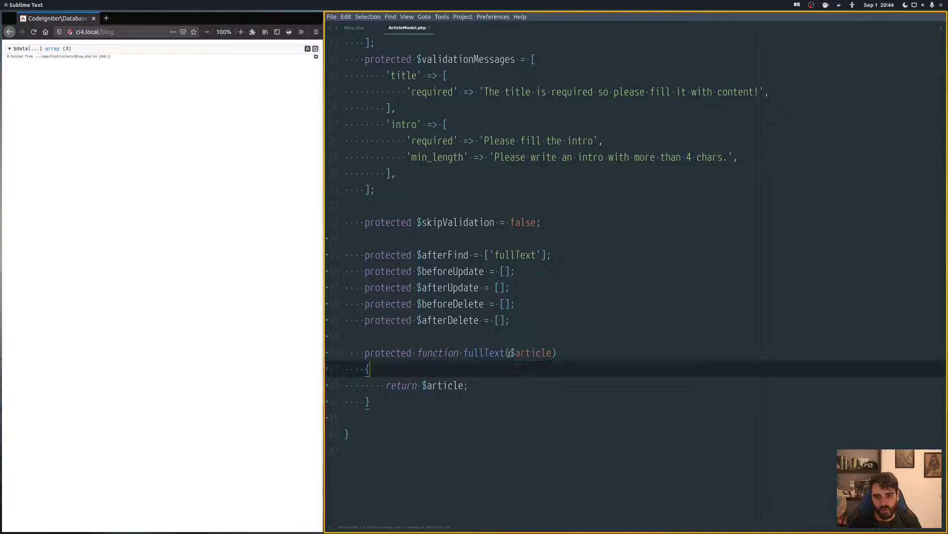
pyautogui.moveTo(511, 353); pyautogui.dragTo(552, 353)
pyautogui.click(555, 353)
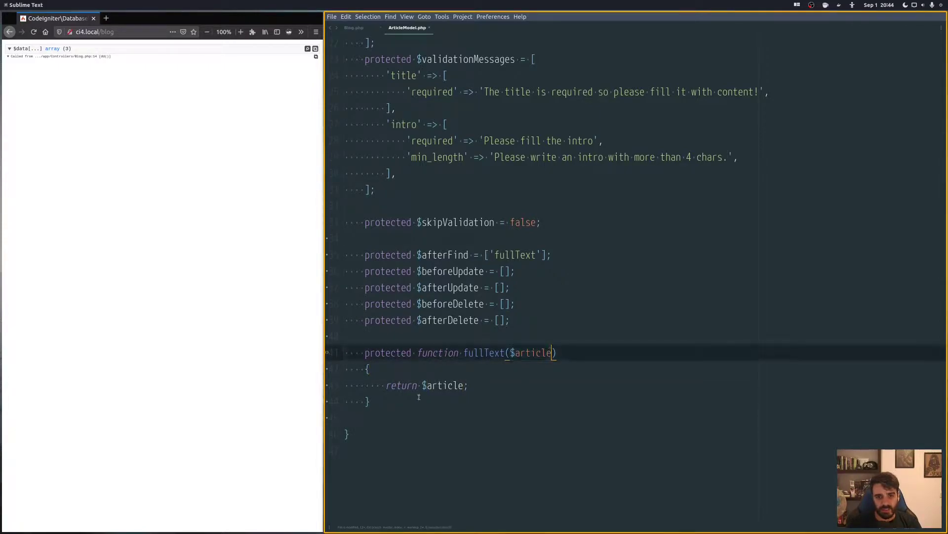
pyautogui.click(415, 385)
pyautogui.click(413, 385)
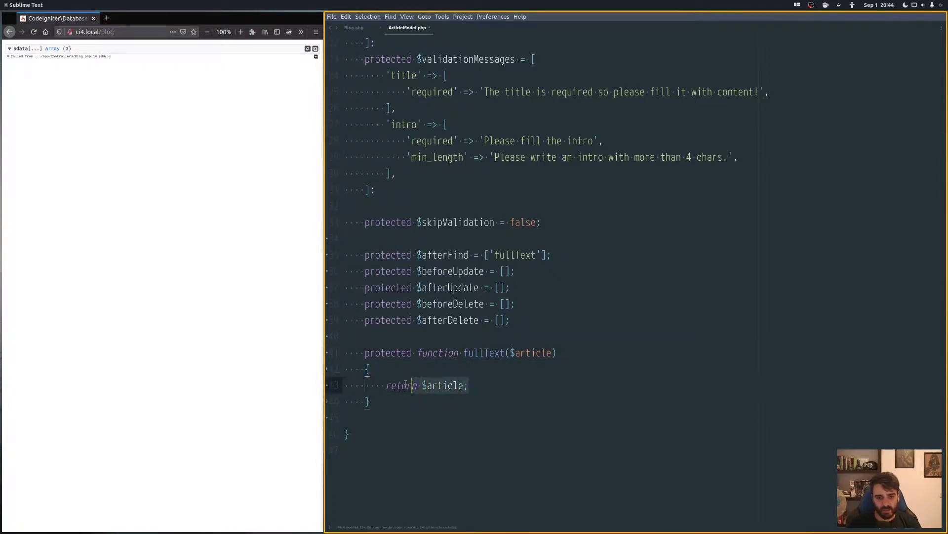
pyautogui.doubleClick(532, 353)
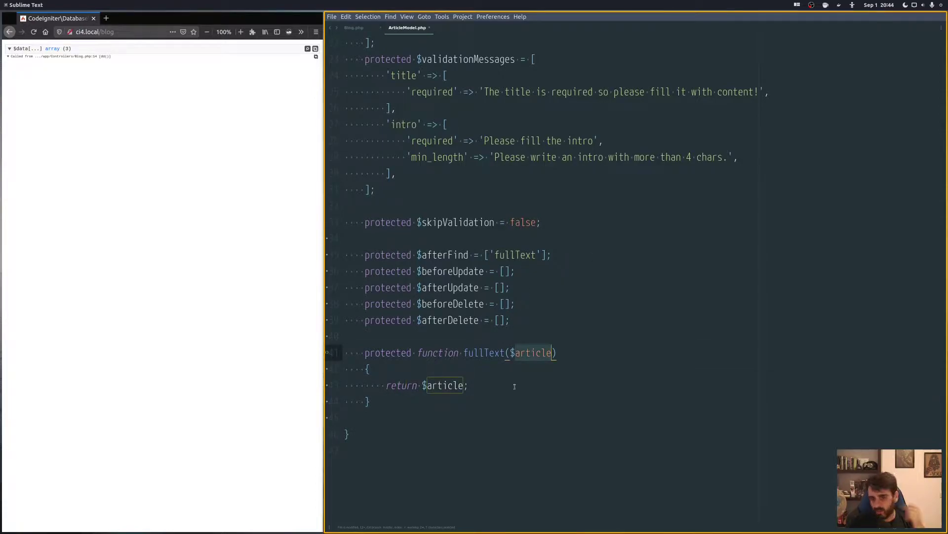
pyautogui.press('Down')
pyautogui.press('Down')
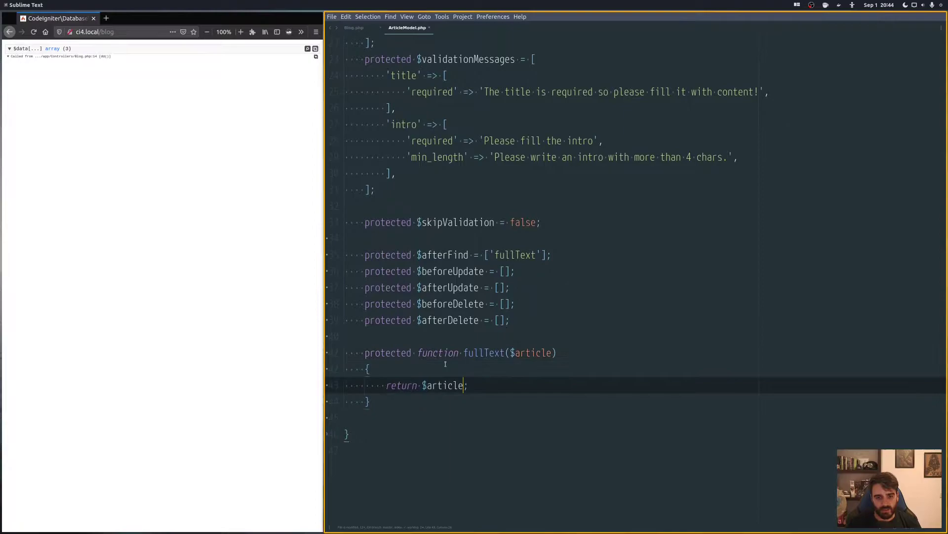
pyautogui.click(455, 370)
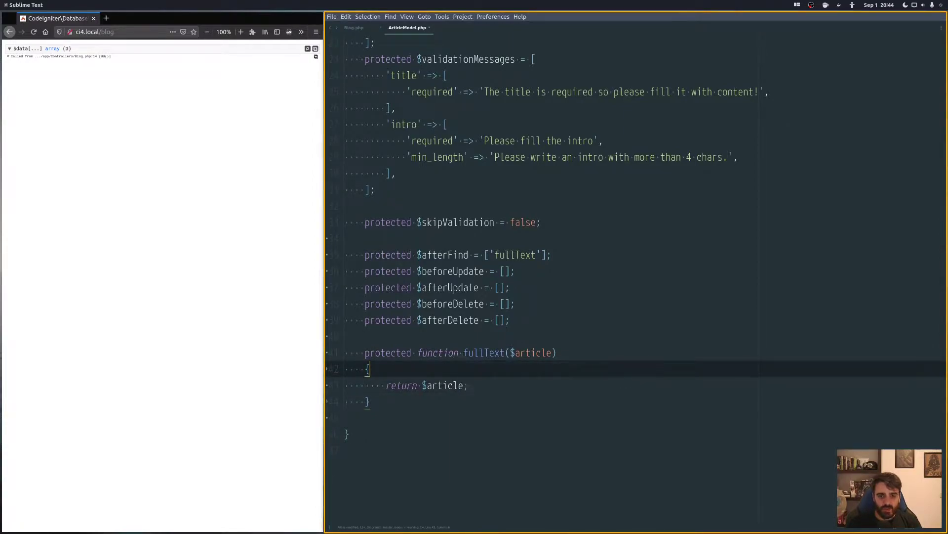
# Step: Expand the $data array and all three stdClass article entries in the dump
pyautogui.click(11, 48)
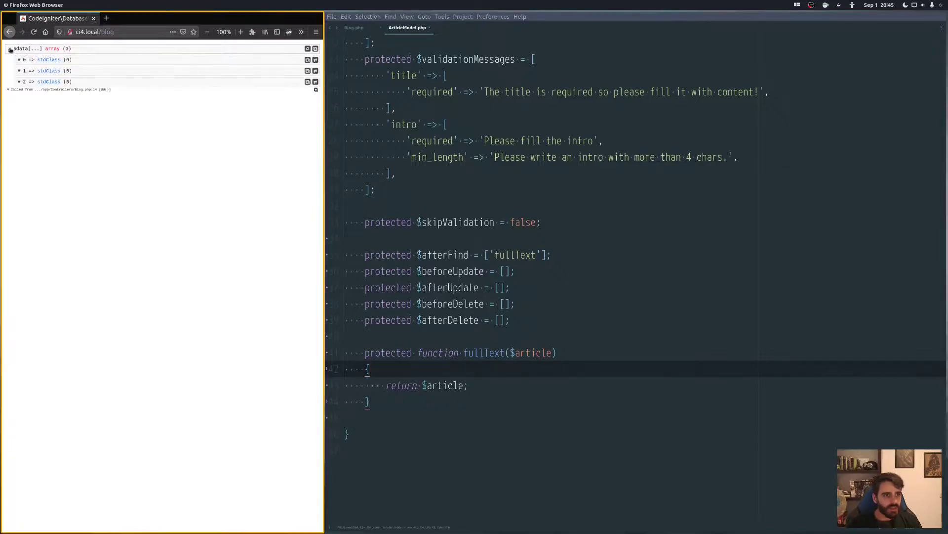
pyautogui.click(18, 60)
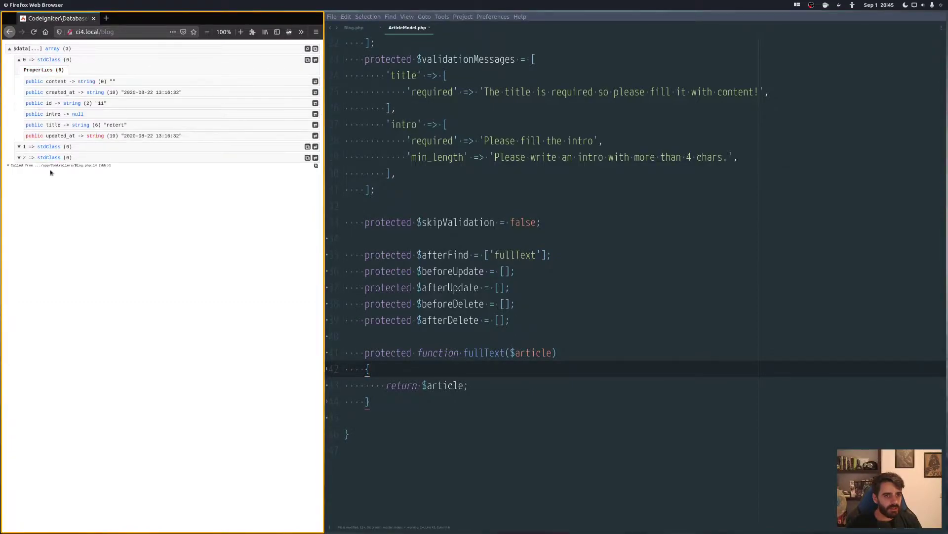
pyautogui.click(19, 147)
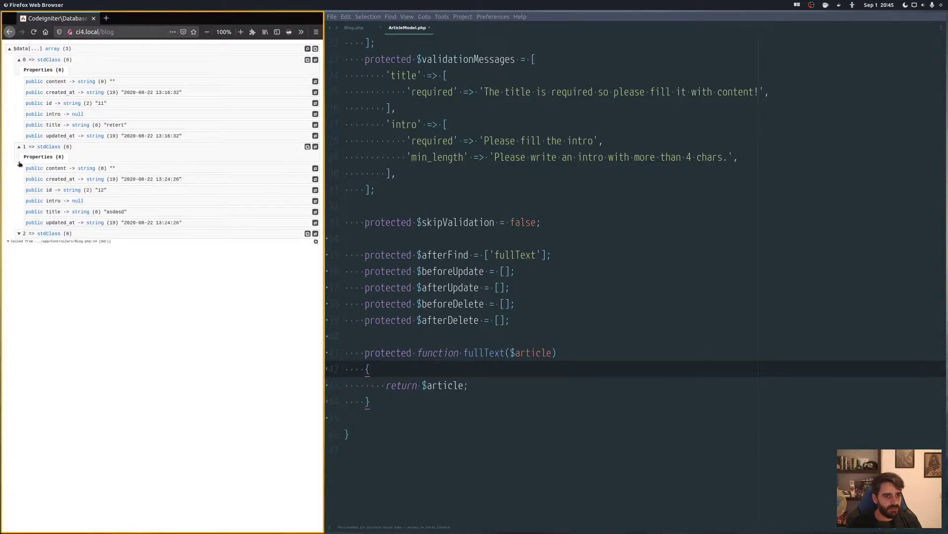
pyautogui.click(19, 234)
# Step: Replace find() with first() in Blog index, reload, and return to ArticleModel.php
pyautogui.click(353, 29)
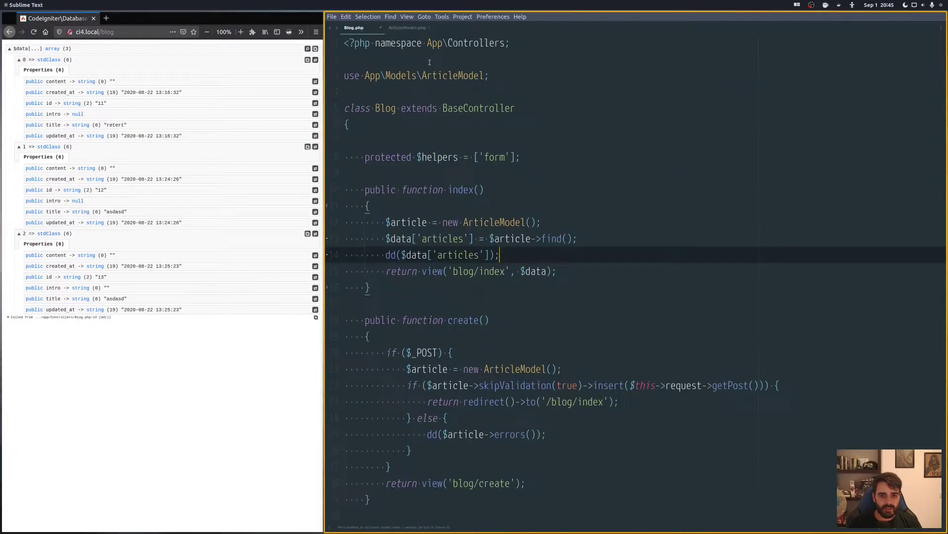
pyautogui.doubleClick(549, 237)
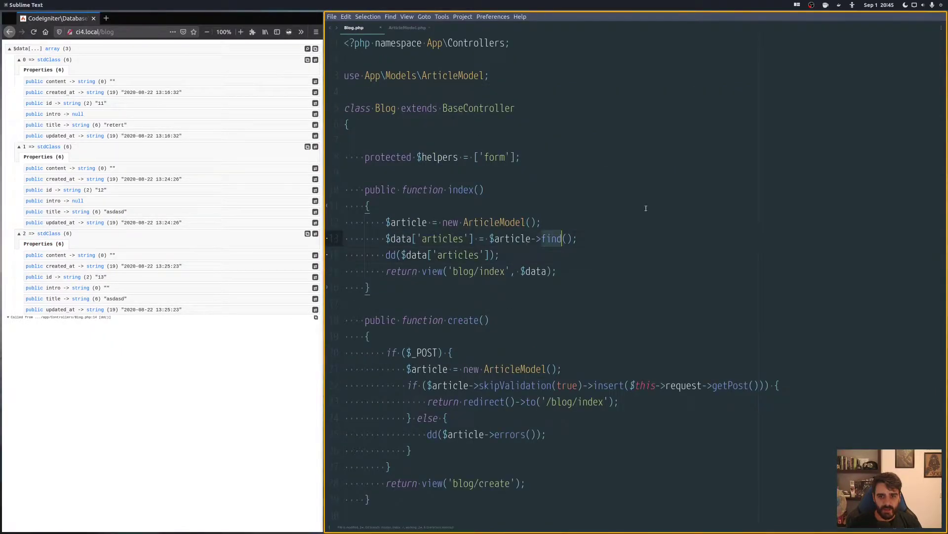
pyautogui.write('first')
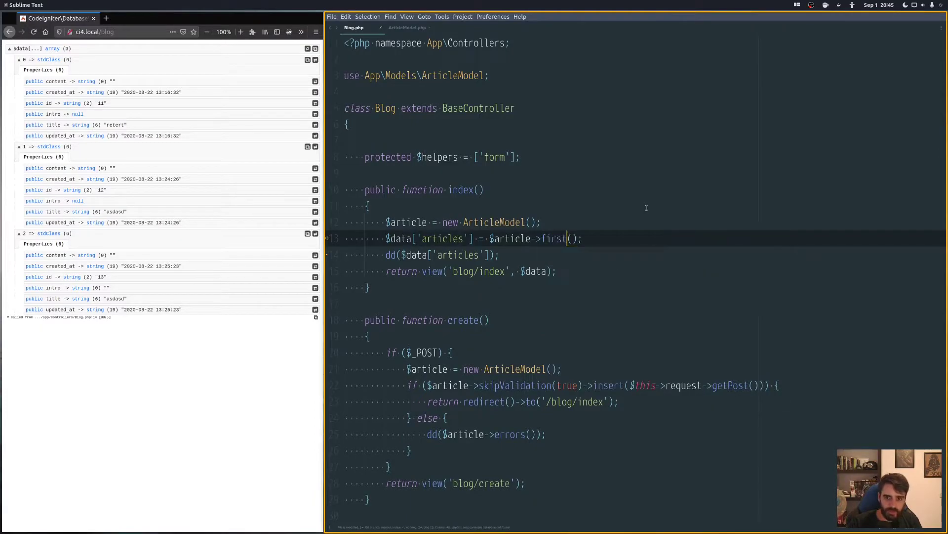
pyautogui.click(234, 359)
pyautogui.press('F5')
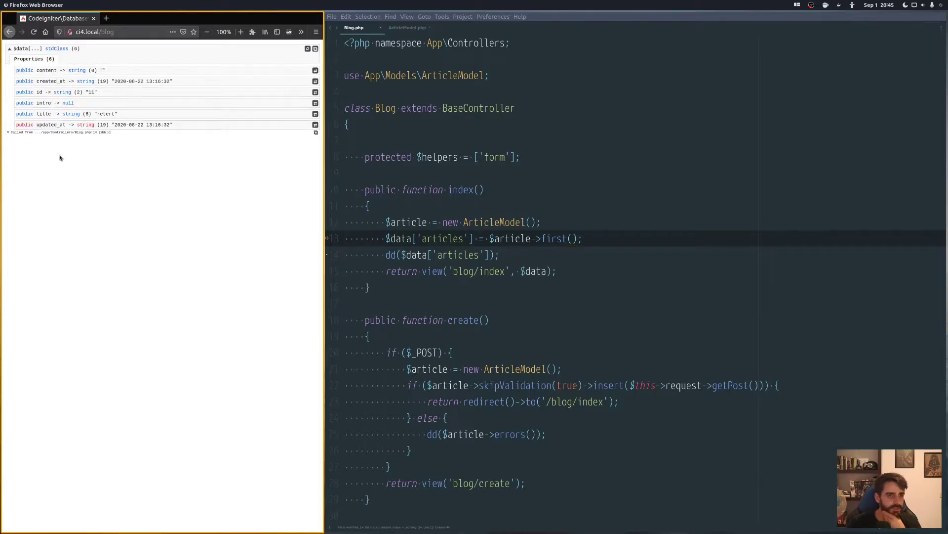
pyautogui.hotkey('alt', 'Tab')
pyautogui.hotkey('ctrl', 'pagedown')
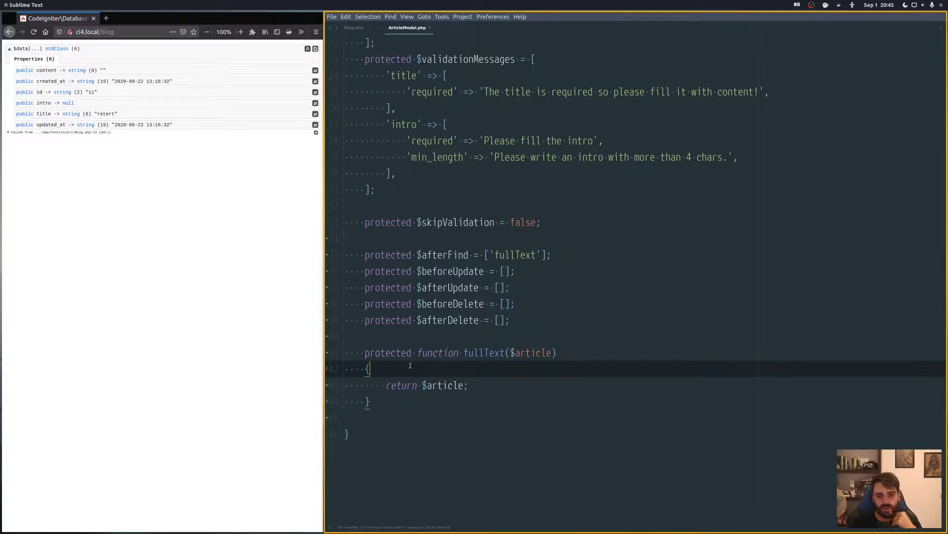
# Step: Add d($article); inside fullText above the return line and save
pyautogui.press('Return')
pyautogui.press('Return')
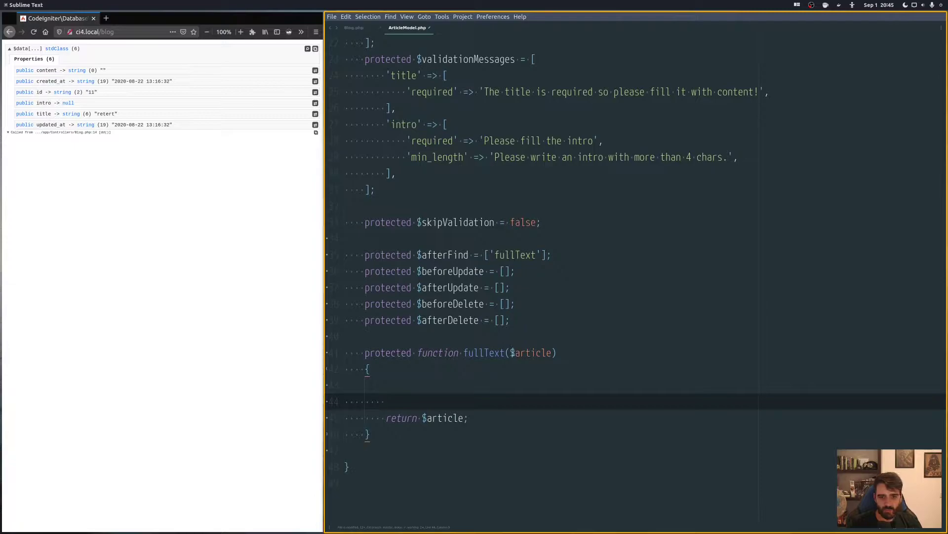
pyautogui.click(519, 353)
pyautogui.doubleClick(531, 353)
pyautogui.click(427, 402)
pyautogui.write('d($a')
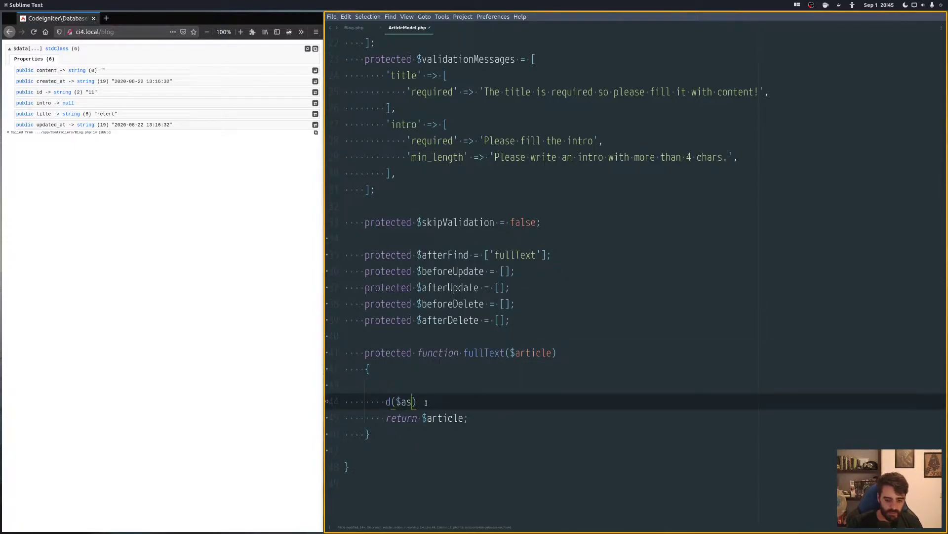
pyautogui.write('r')
pyautogui.press('Return')
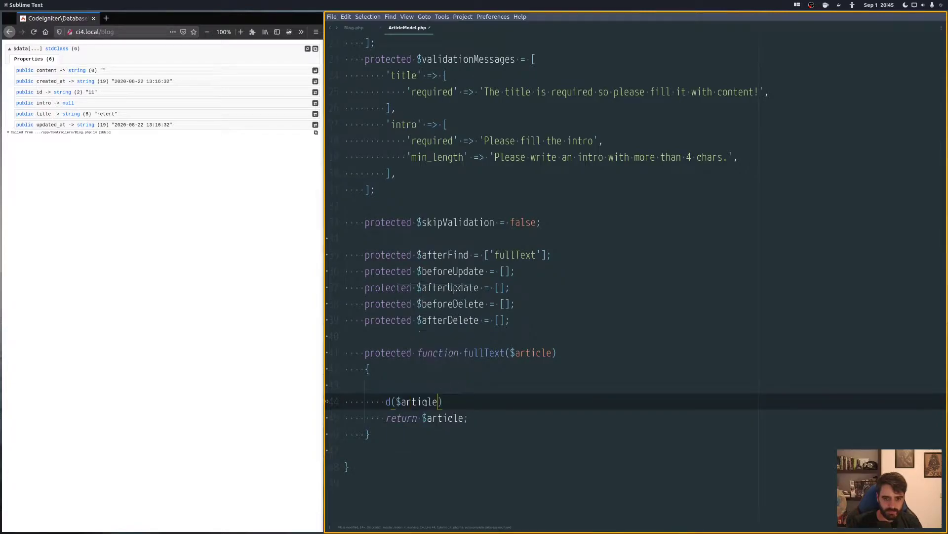
pyautogui.hotkey('ctrl', 's')
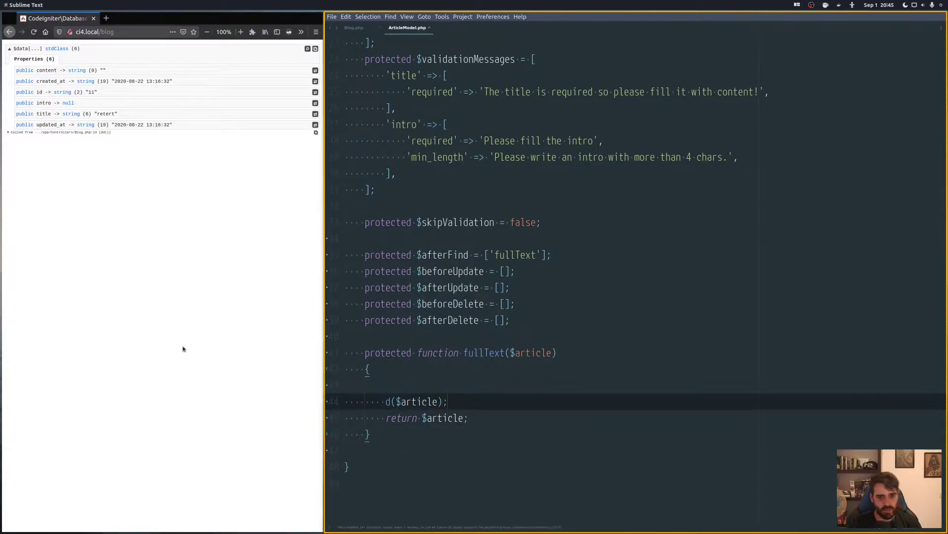
# Step: Reload the blog page and expand both the $article and $data dumps
pyautogui.click(183, 345)
pyautogui.press('F5')
pyautogui.click(8, 50)
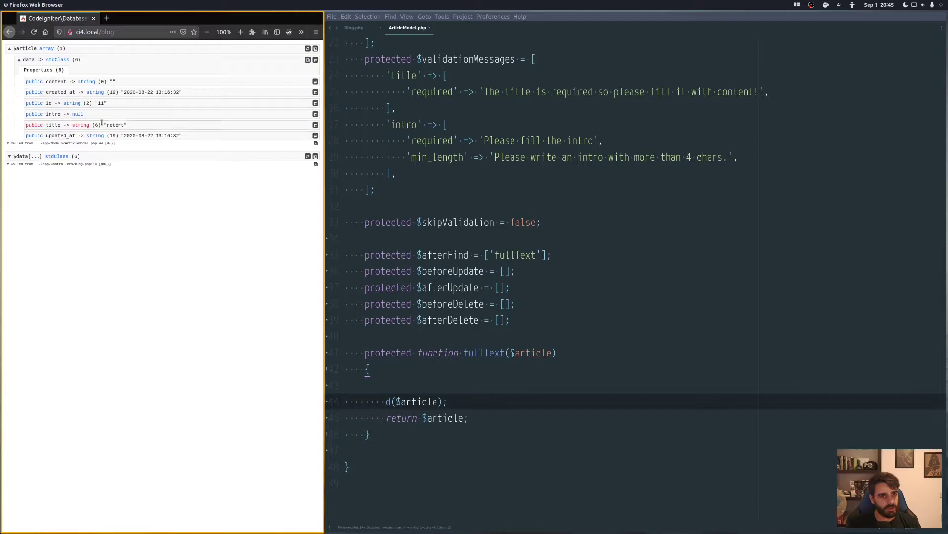
pyautogui.click(10, 156)
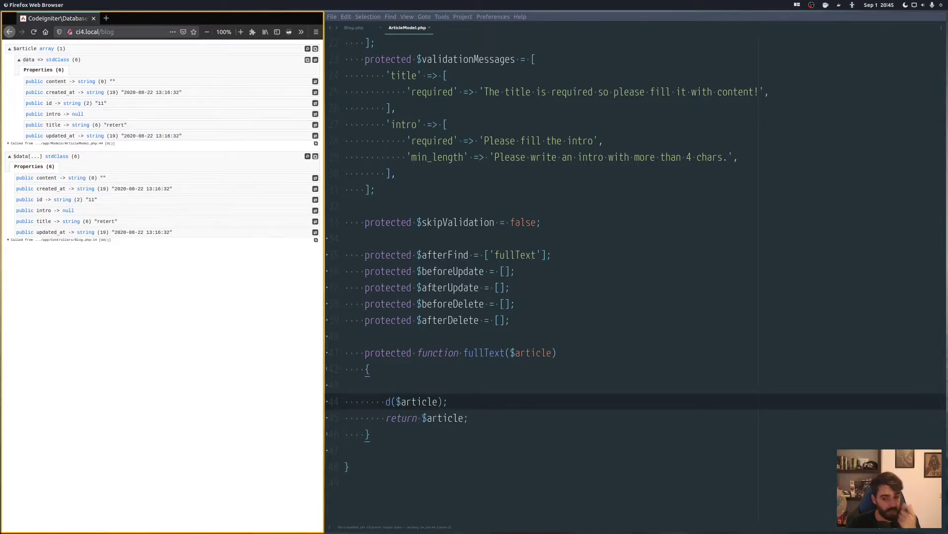
pyautogui.click(493, 380)
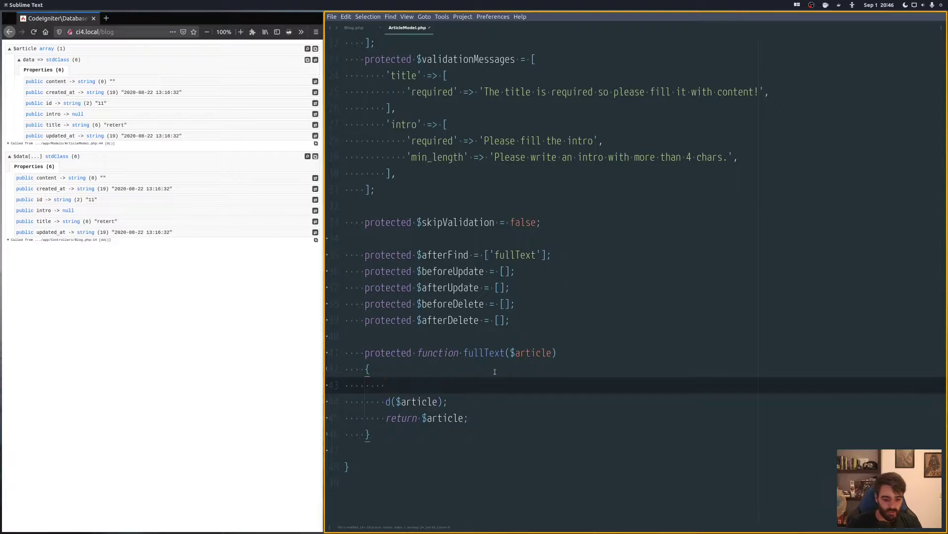
pyautogui.write('$')
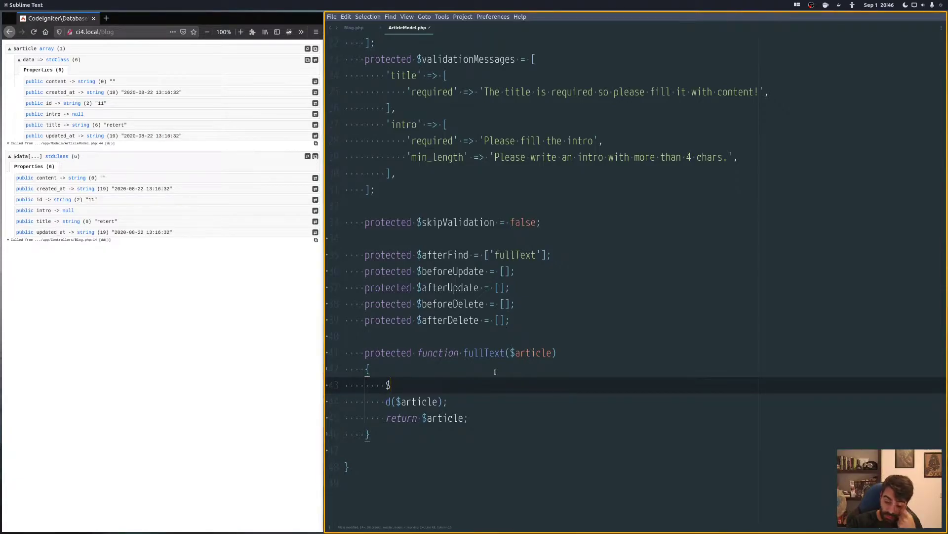
pyautogui.write('article')
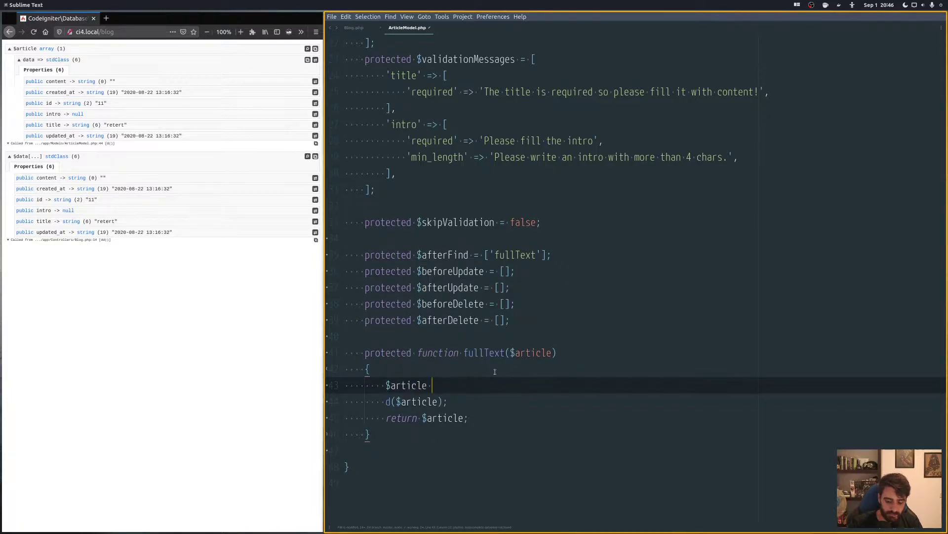
# Step: Add $article['data'] = $article->intro . ' ' . $article->content; to fullText and save
pyautogui.press('BackSpace')
pyautogui.write("['data']")
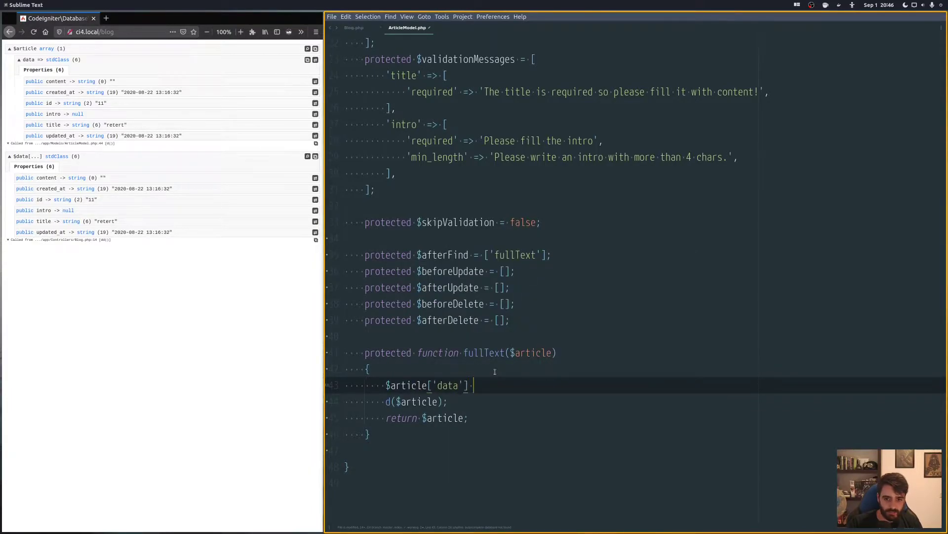
pyautogui.write(' = $arti')
pyautogui.write('cle->in')
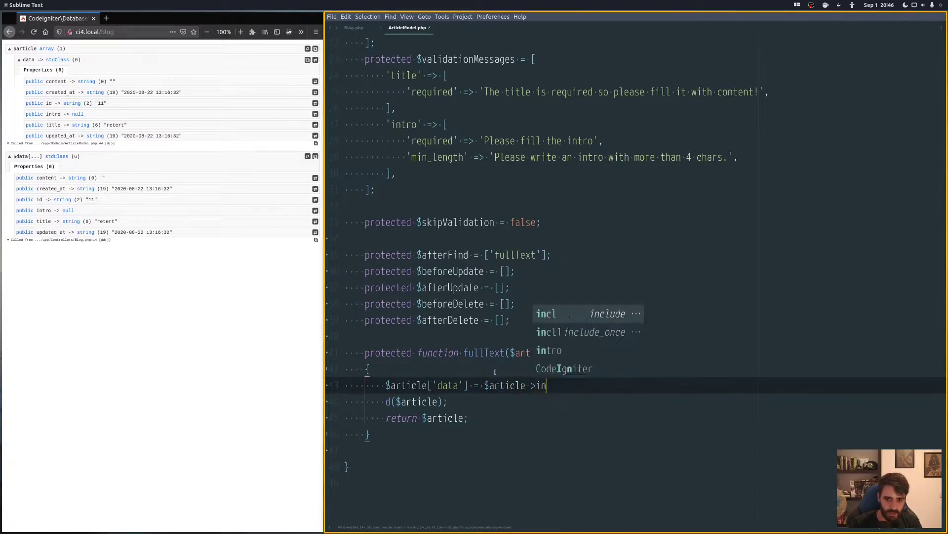
pyautogui.write('tro .')
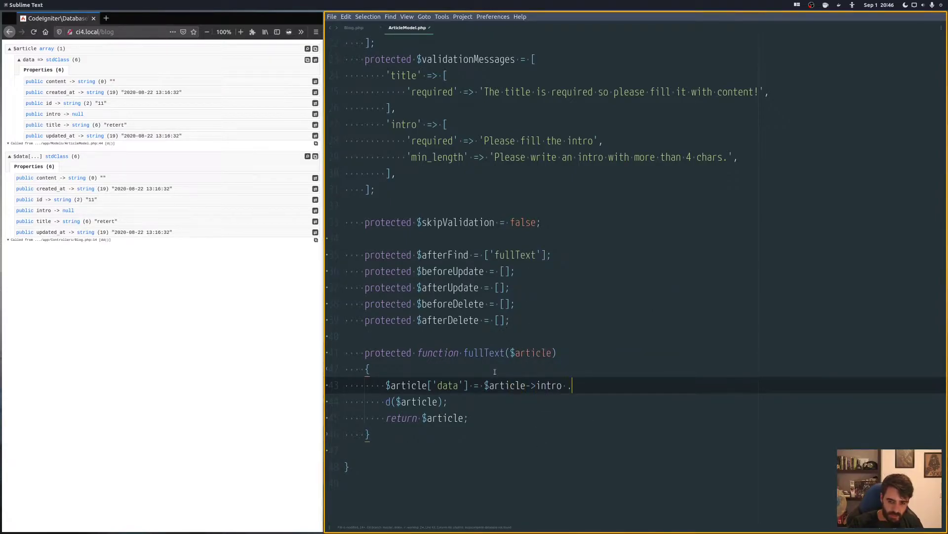
pyautogui.write(" ' ' .")
pyautogui.write(' $')
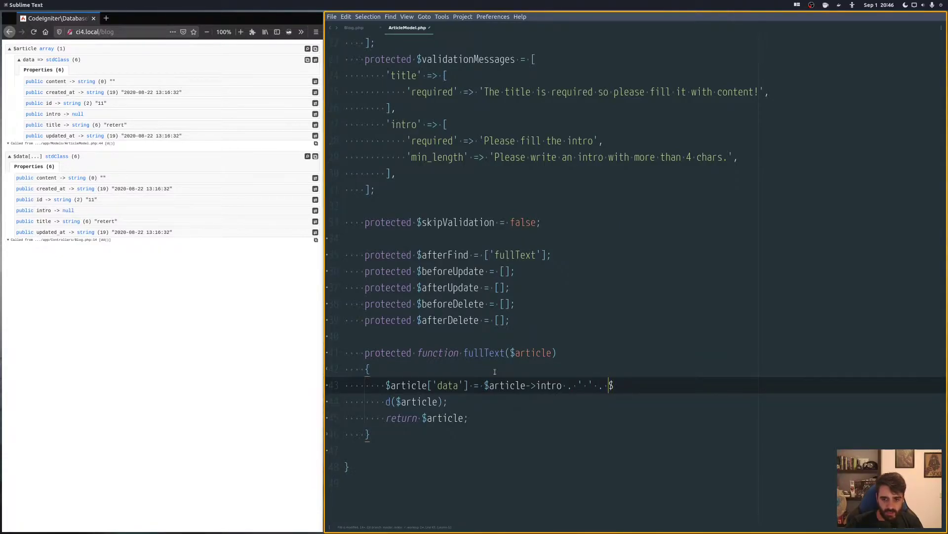
pyautogui.hotkey('ctrl', 'shift', 'Left')
pyautogui.hotkey('ctrl', 'shift', 'Left')
pyautogui.hotkey('ctrl', 'shift', 'Left')
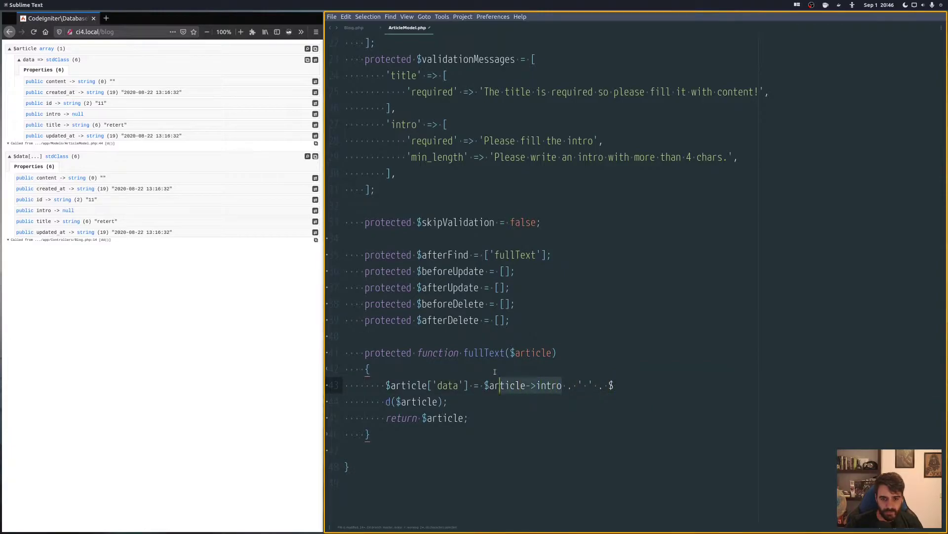
pyautogui.hotkey('ctrl', 'shift', 'Left')
pyautogui.hotkey('ctrl', 'c')
pyautogui.press('Right')
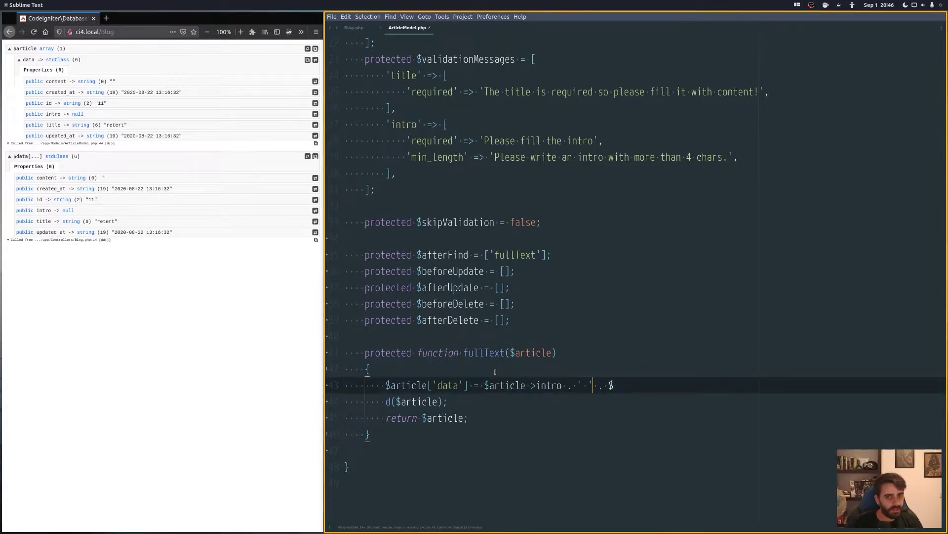
pyautogui.hotkey('ctrl', 'v')
pyautogui.hotkey('ctrl', 'Left')
pyautogui.hotkey('ctrl', 'Left')
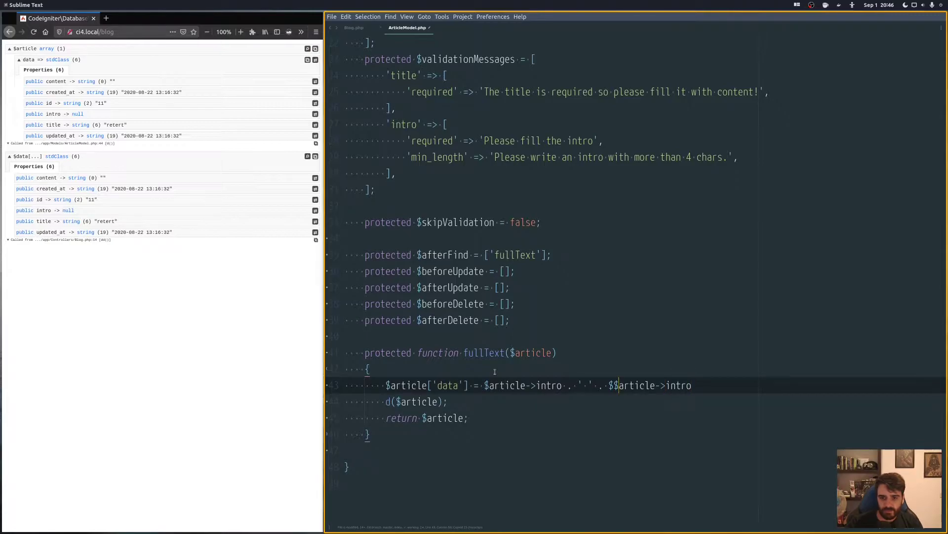
pyautogui.press('BackSpace')
pyautogui.press('End')
pyautogui.press('BackSpace')
pyautogui.press('BackSpace')
pyautogui.press('BackSpace')
pyautogui.press('BackSpace')
pyautogui.press('BackSpace')
pyautogui.write('co')
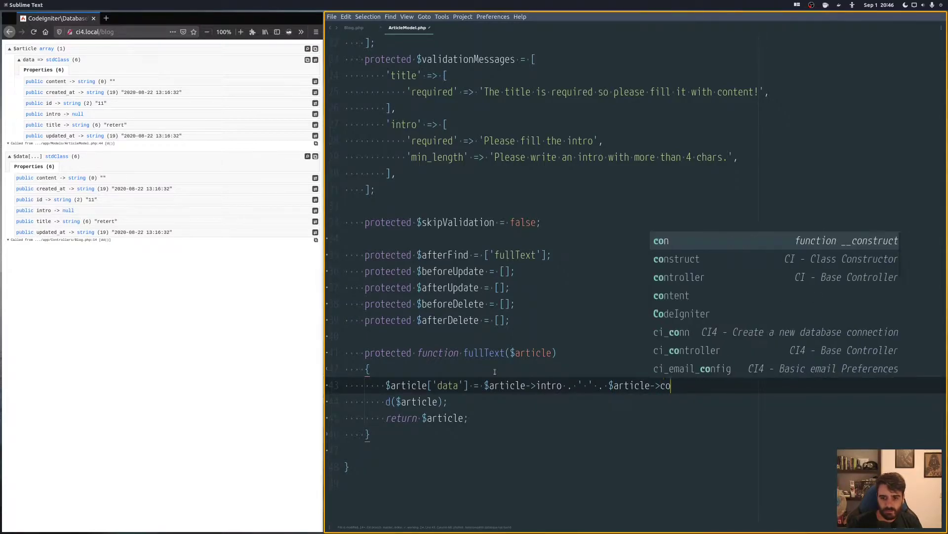
pyautogui.write('ntent;')
pyautogui.hotkey('ctrl', 's')
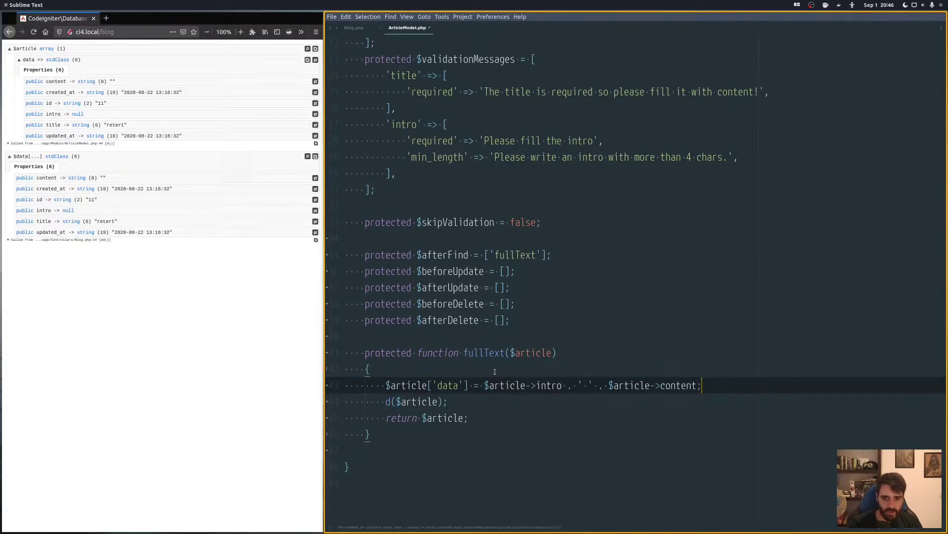
pyautogui.click(141, 315)
# Step: Reload to see the intro error, then copy d($article) to the top of fullText
pyautogui.press('F5')
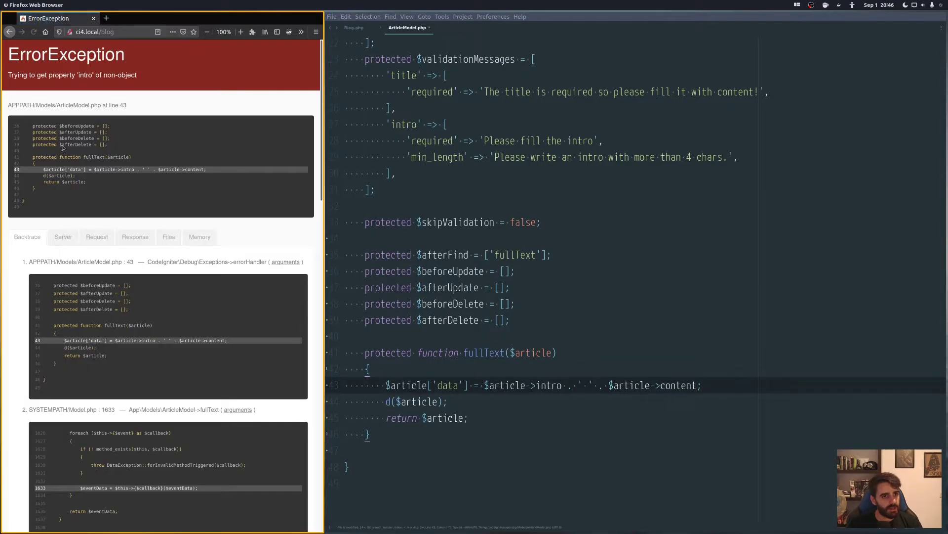
pyautogui.doubleClick(539, 386)
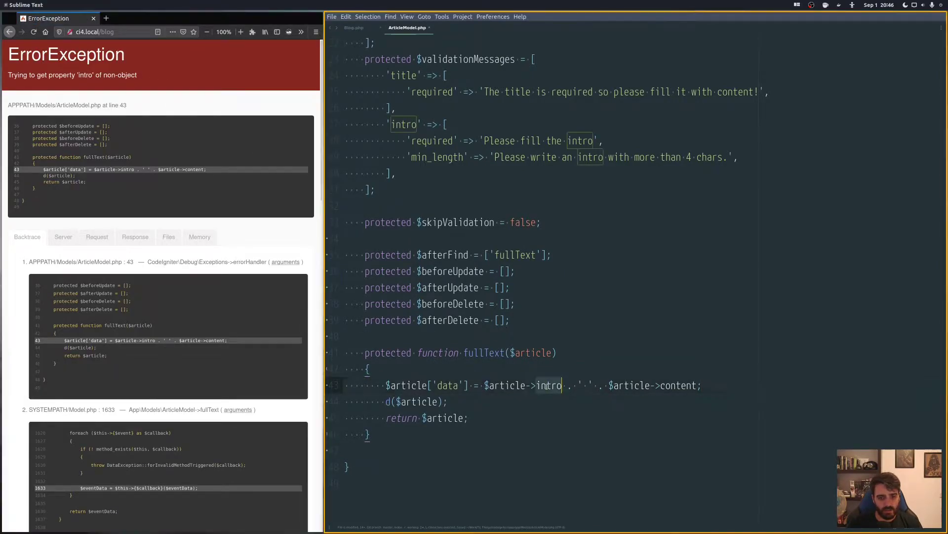
pyautogui.click(531, 385)
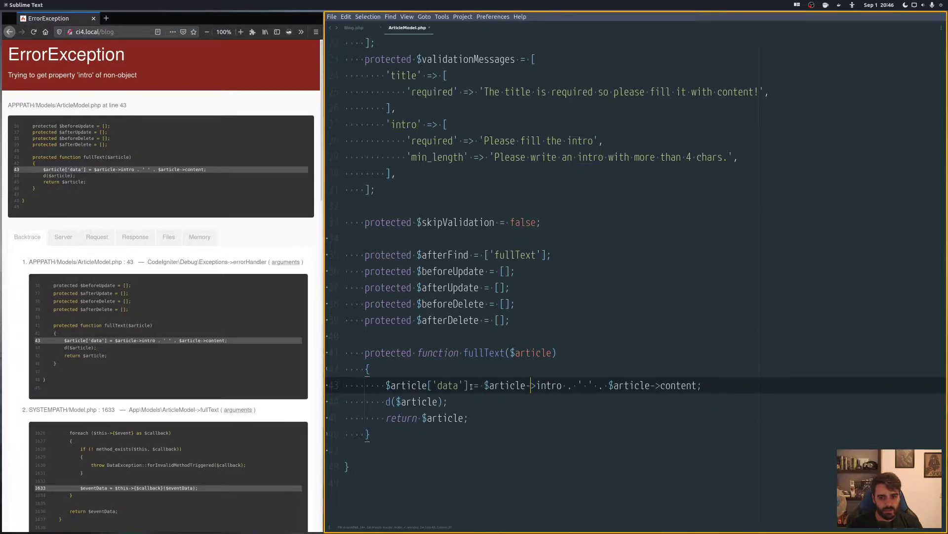
pyautogui.click(450, 401)
pyautogui.hotkey('ctrl', 'c')
pyautogui.click(441, 373)
pyautogui.press('Return')
pyautogui.hotkey('ctrl', 'v')
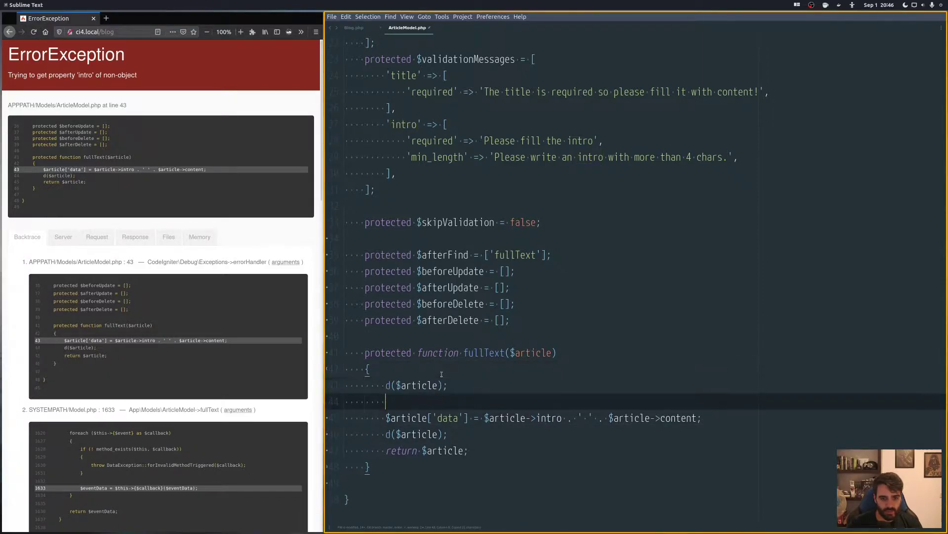
pyautogui.press('BackSpace')
pyautogui.press('BackSpace')
# Step: Change the copied dump to dd($article), save, reload, and expand the article dump
pyautogui.hotkey('ctrl', 's')
pyautogui.click(216, 230)
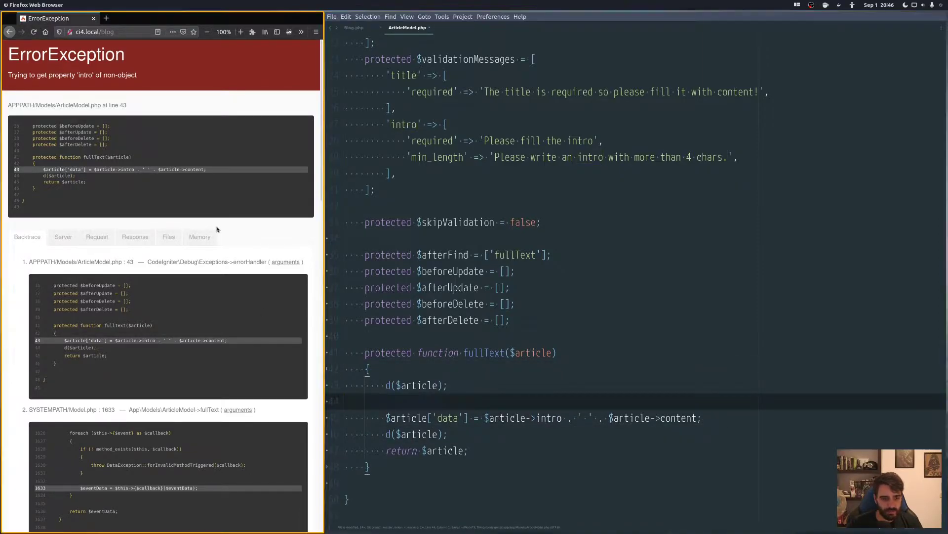
pyautogui.press('F5')
pyautogui.hotkey('alt', 'Tab')
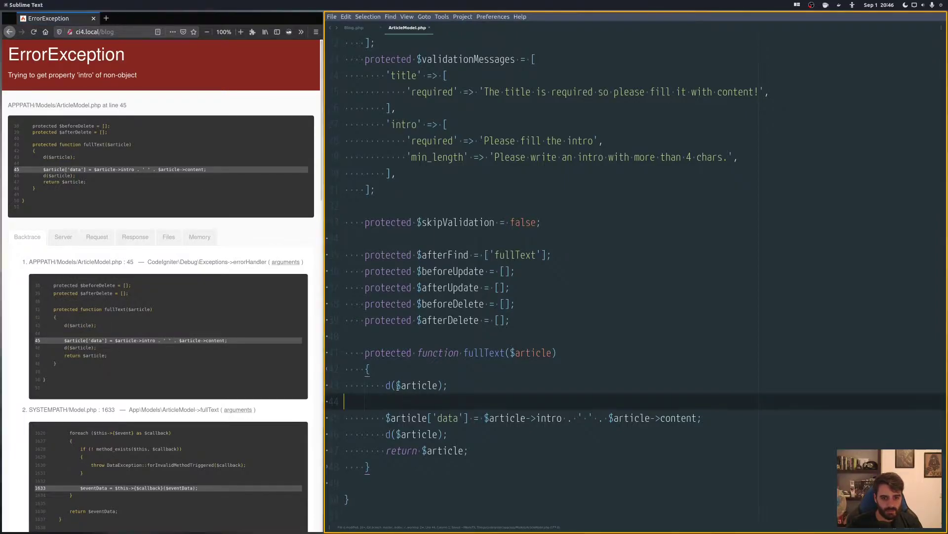
pyautogui.click(386, 386)
pyautogui.write('d')
pyautogui.hotkey('ctrl', 's')
pyautogui.click(201, 191)
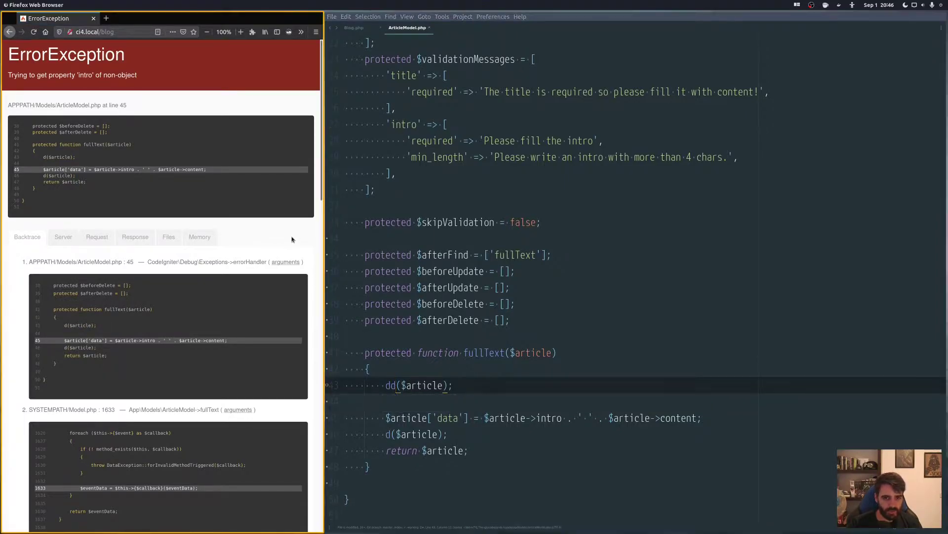
pyautogui.press('F5')
pyautogui.click(11, 49)
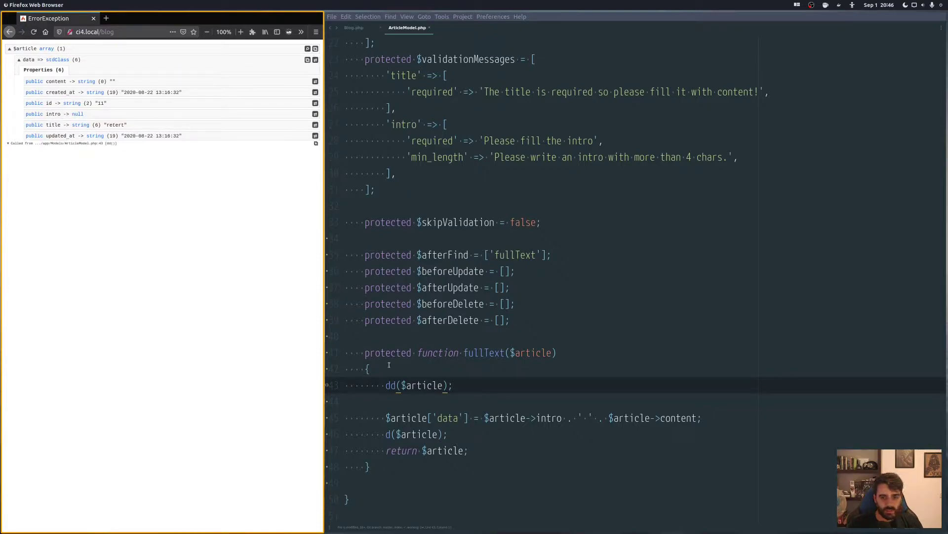
# Step: Remove the dd($article) line from fullText, save, and reload the blog page
pyautogui.click(526, 417)
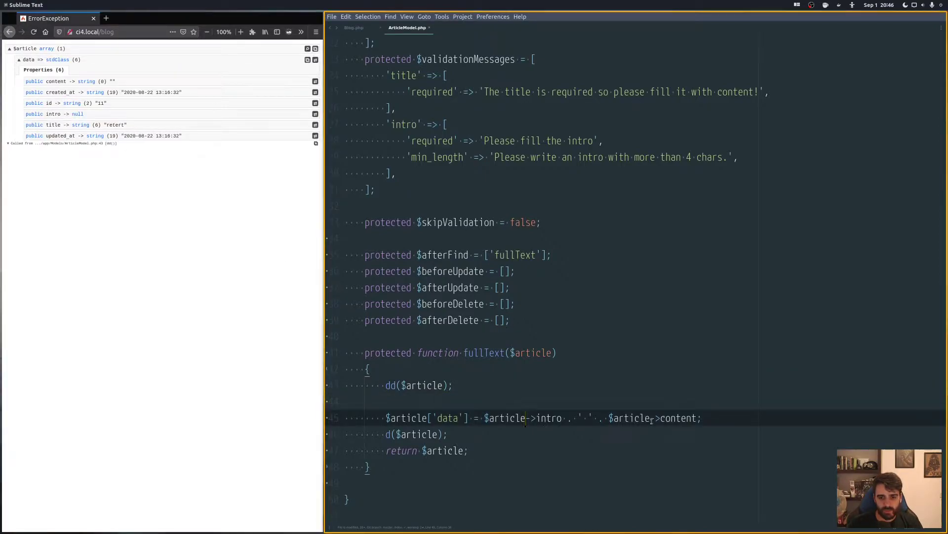
pyautogui.write('[')
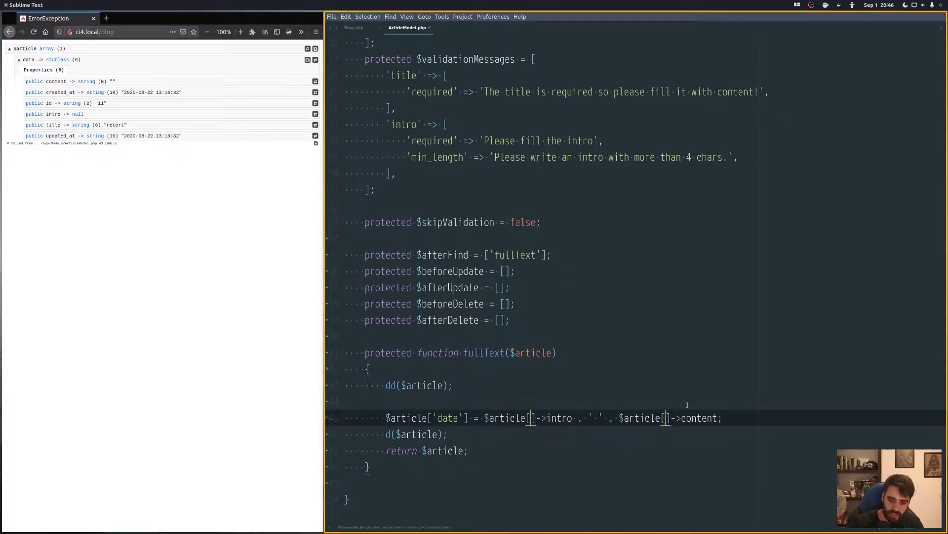
pyautogui.write("'data")
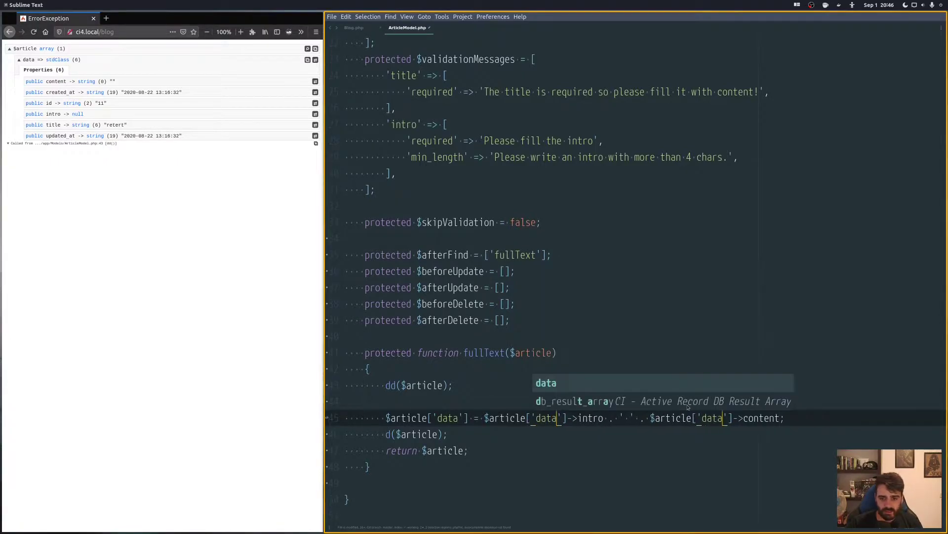
pyautogui.press('Escape')
pyautogui.click(688, 404)
pyautogui.press('Up')
pyautogui.hotkey('ctrl', 'shift', 'k')
pyautogui.press('BackSpace')
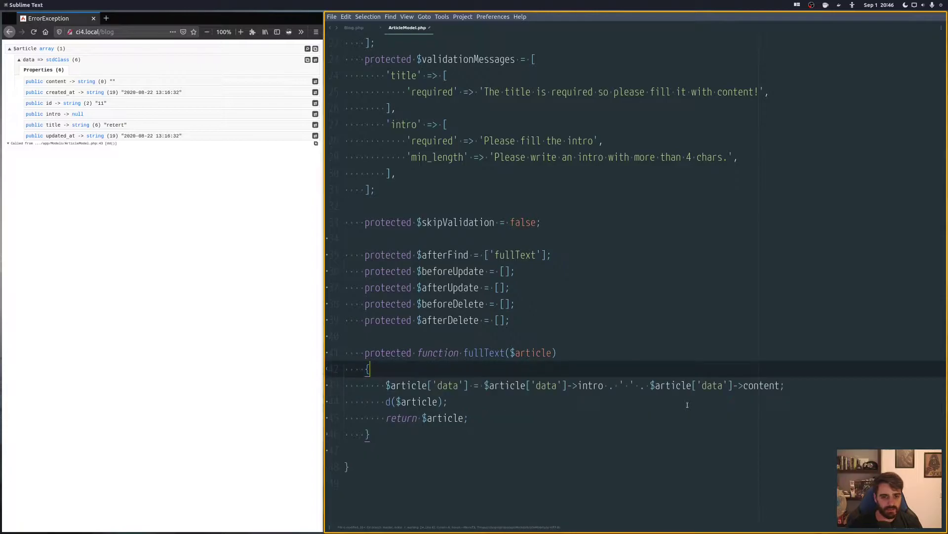
pyautogui.click(262, 323)
pyautogui.hotkey('ctrl', 'r')
# Step: Delete d($article), assign the text to $article['data']->fullText, save and reload
pyautogui.click(415, 401)
pyautogui.hotkey('ctrl', 'shift', 'k')
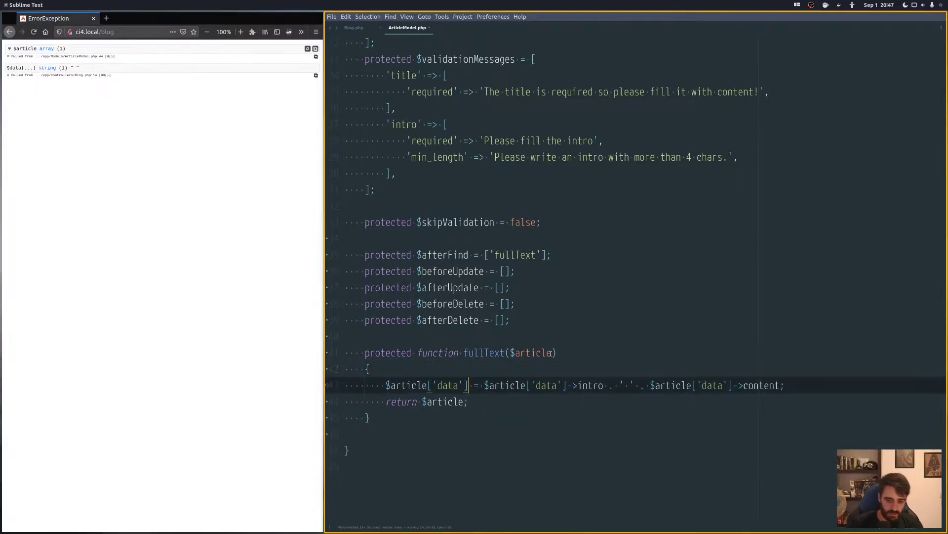
pyautogui.click(475, 385)
pyautogui.write('->full')
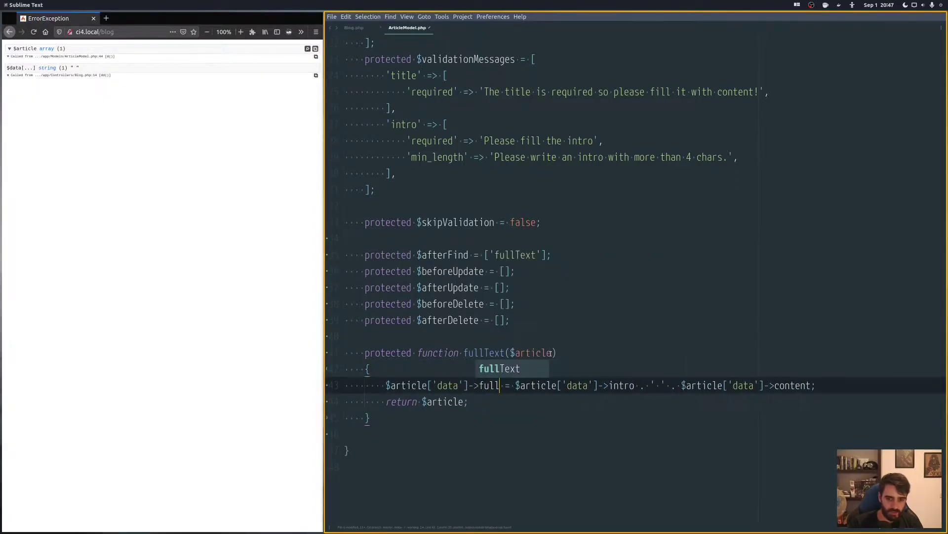
pyautogui.write('Tex = $art')
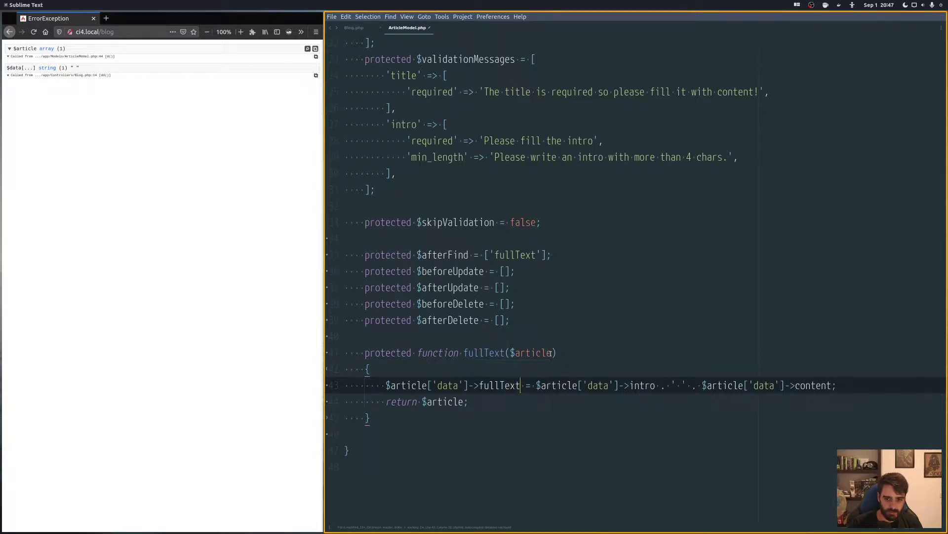
pyautogui.hotkey('ctrl', 's')
pyautogui.click(67, 69)
pyautogui.hotkey('ctrl', 'r')
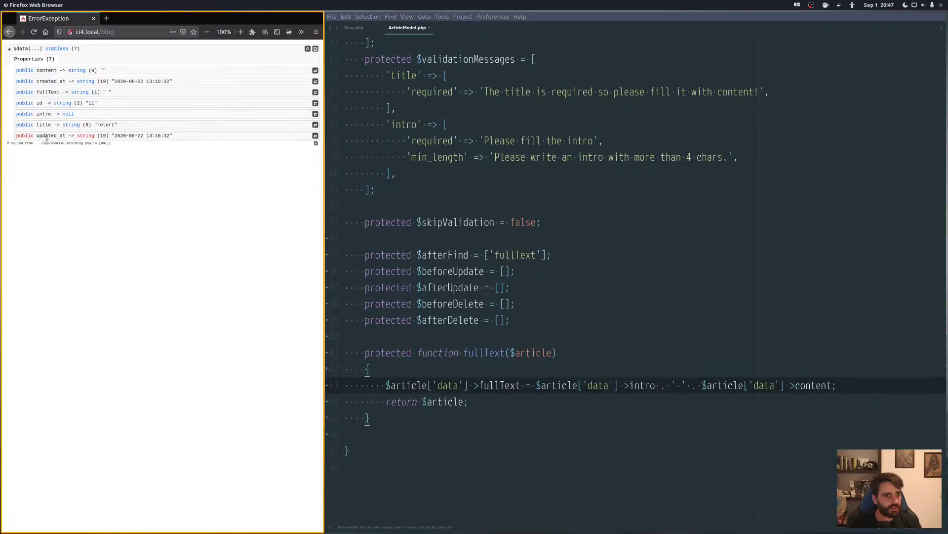
# Step: Add 'setNewProperty' after fullText in the $afterFind array
pyautogui.moveTo(39, 91); pyautogui.dragTo(123, 92)
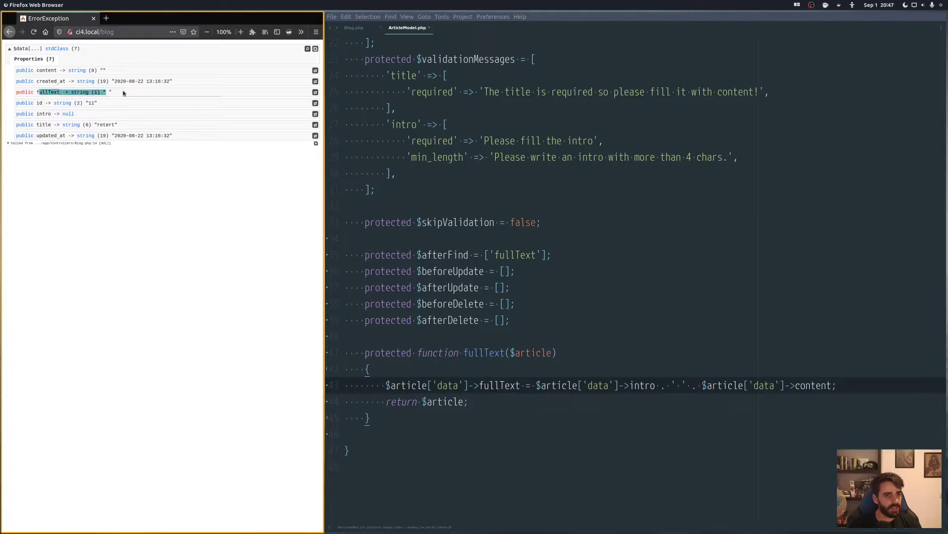
pyautogui.click(534, 353)
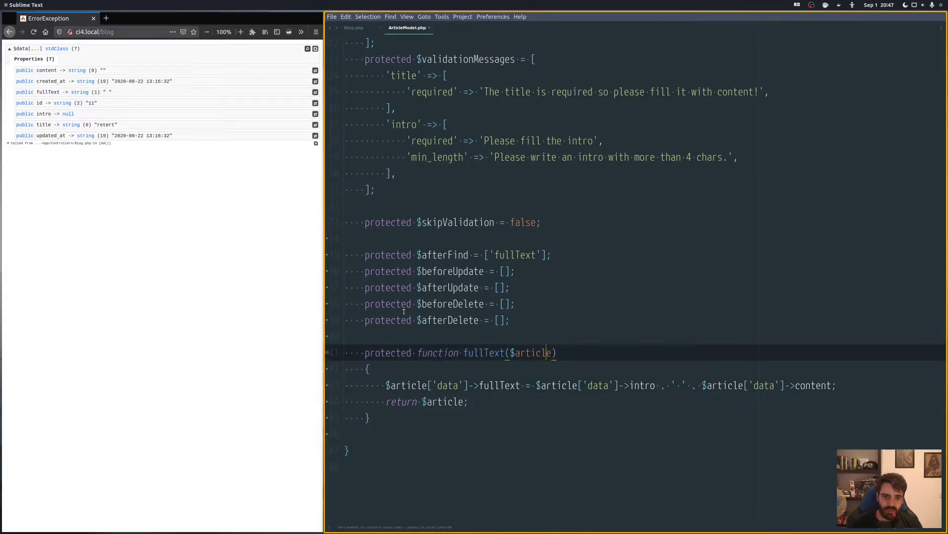
pyautogui.click(543, 254)
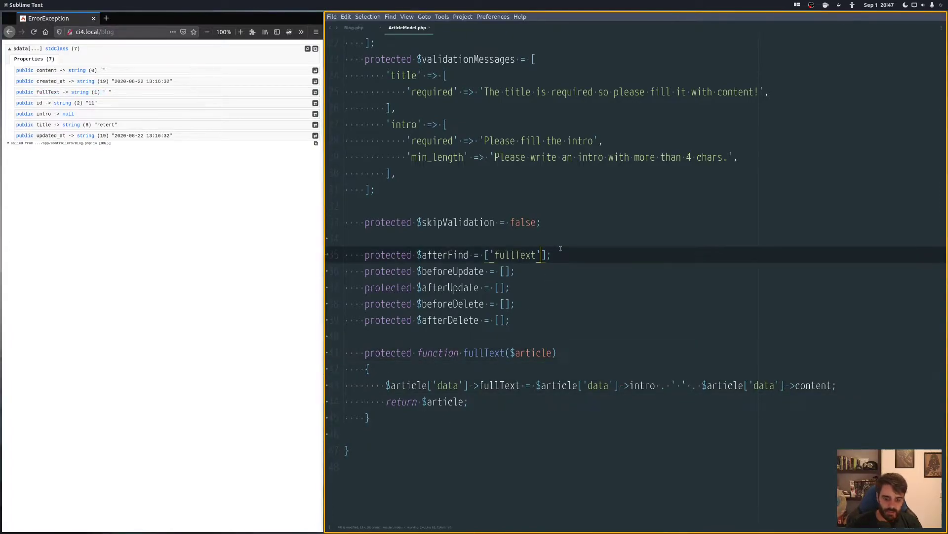
pyautogui.write(", '")
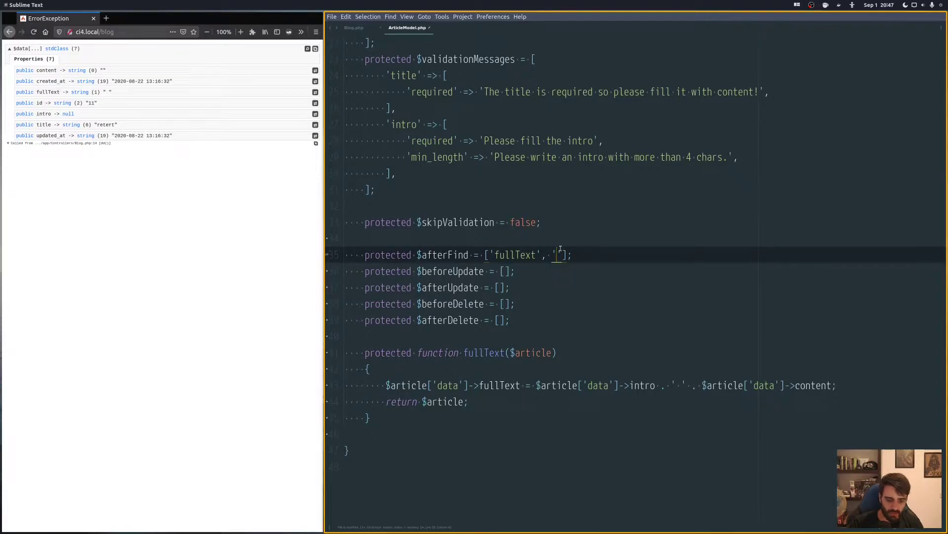
pyautogui.write('setNew')
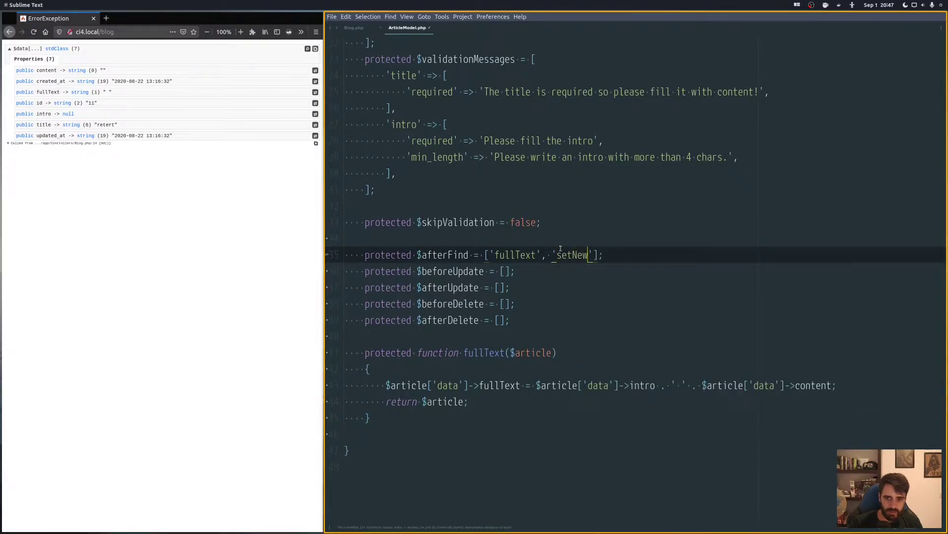
pyautogui.write('Property')
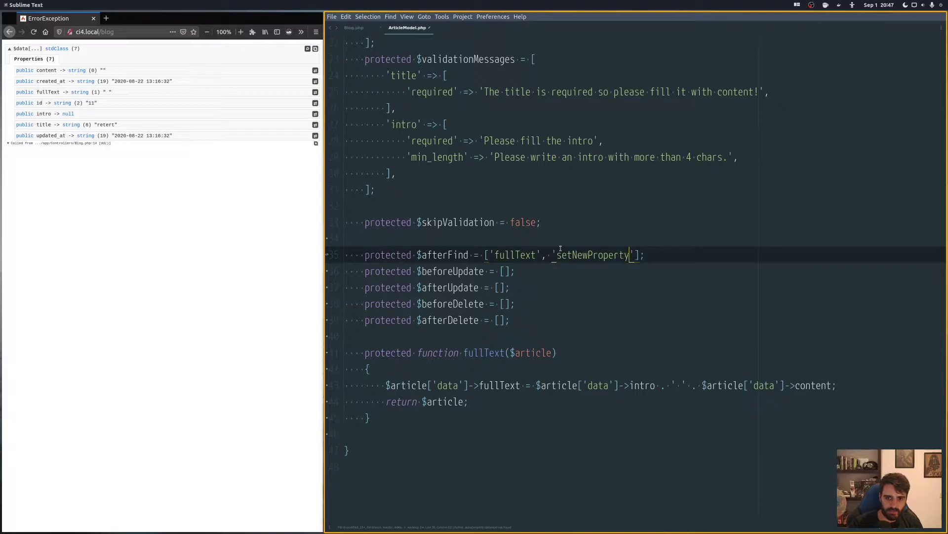
# Step: Start a protected setNewProperty($article) method below the fullText function
pyautogui.click(402, 419)
pyautogui.press('Return')
pyautogui.press('Return')
pyautogui.hotkey('ctrl', 's')
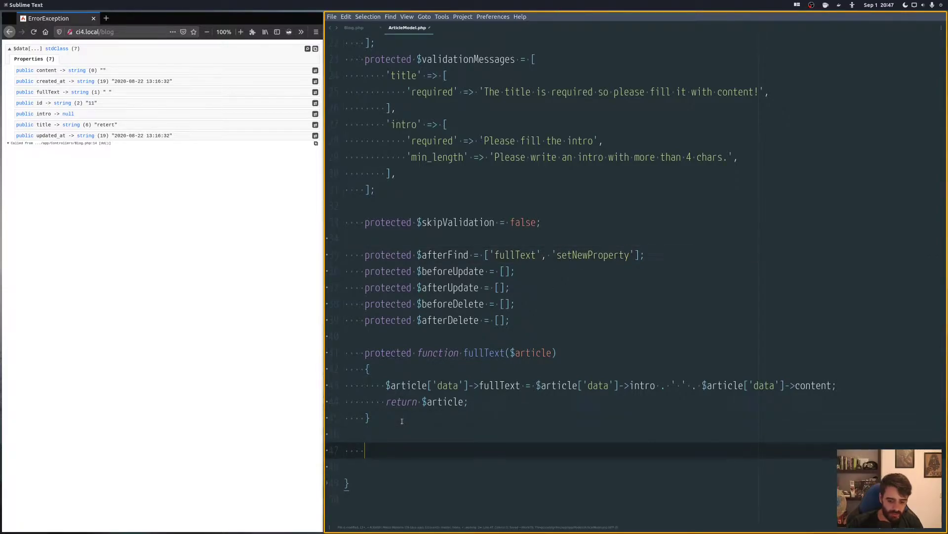
pyautogui.write('protect')
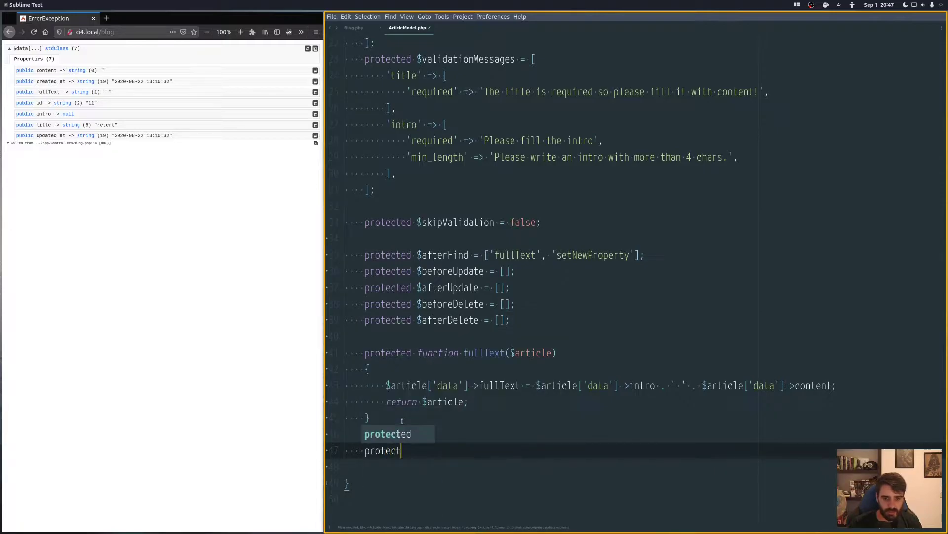
pyautogui.write('ed function ')
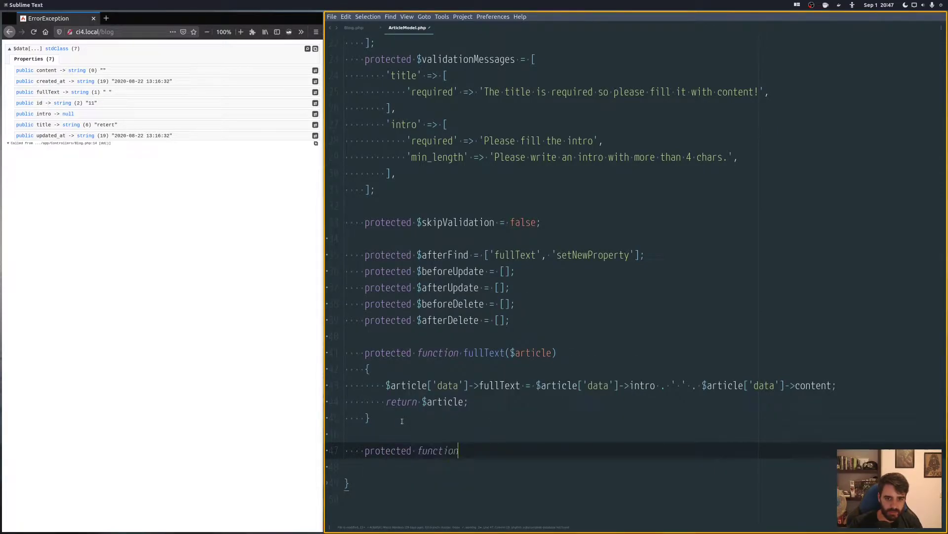
pyautogui.write('setNe')
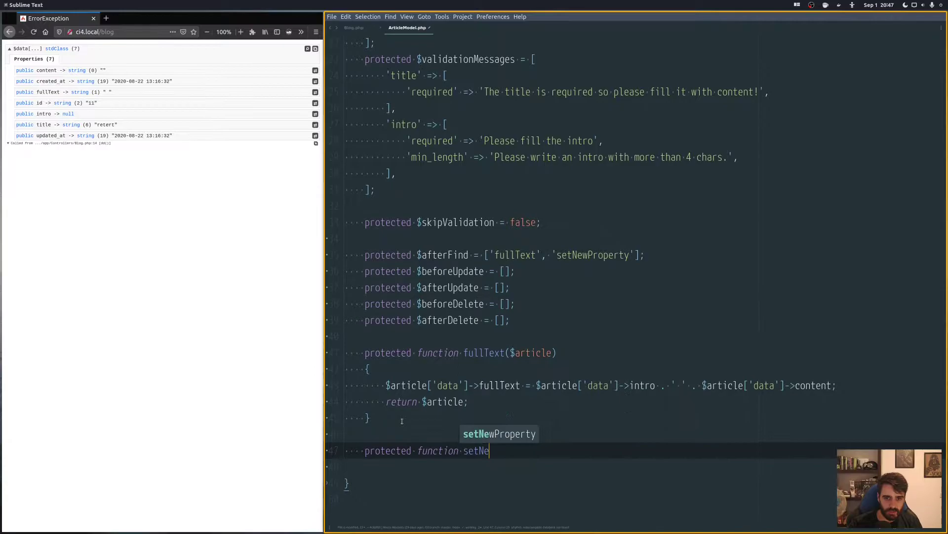
pyautogui.press('Tab')
pyautogui.write('($')
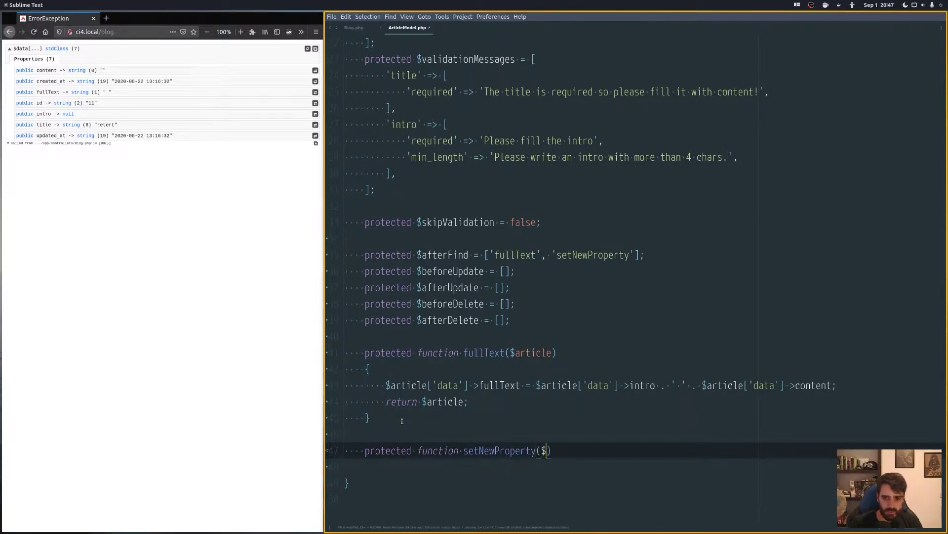
pyautogui.write('ar')
pyautogui.press('Tab')
pyautogui.write('{')
pyautogui.press('Return')
pyautogui.hotkey('ctrl', 's')
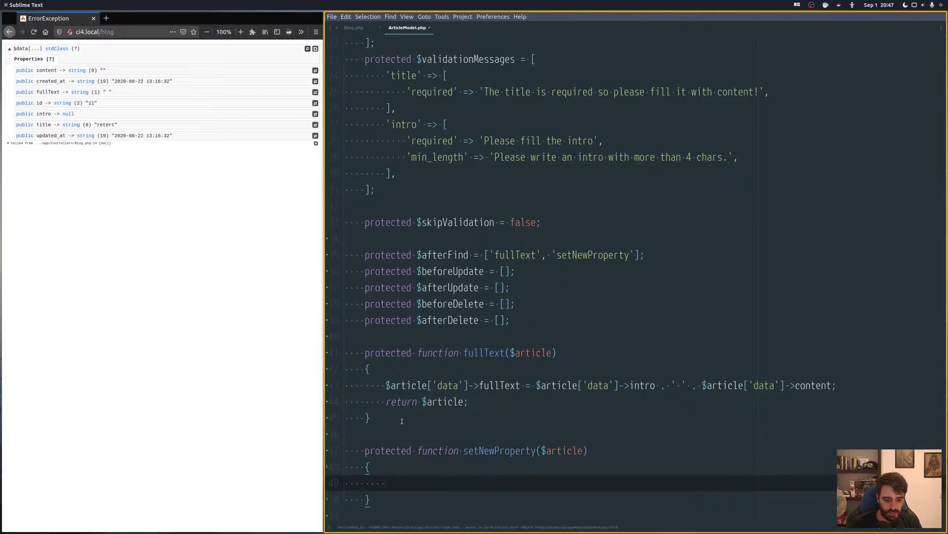
pyautogui.write('ret')
# Step: Make setNewProperty set ->fooo = 'bar' and return $article, then save ArticleModel.php
pyautogui.press('Tab')
pyautogui.write('$')
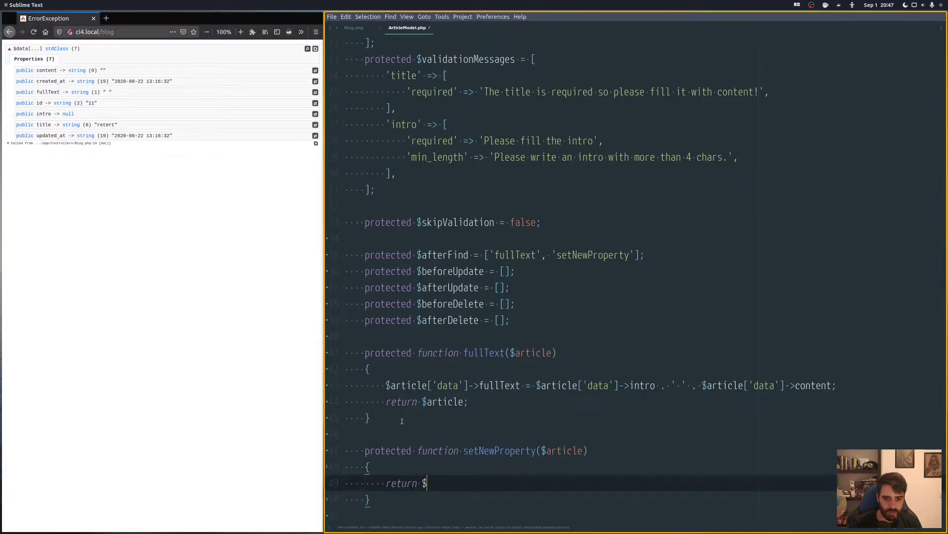
pyautogui.write('ar')
pyautogui.press('Tab')
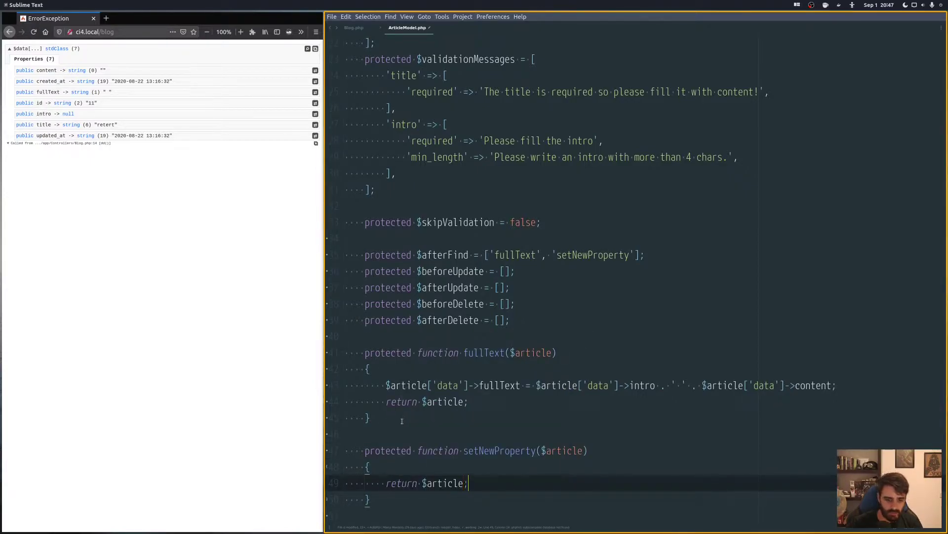
pyautogui.hotkey('ctrl', 'shift', 'Return')
pyautogui.write('$')
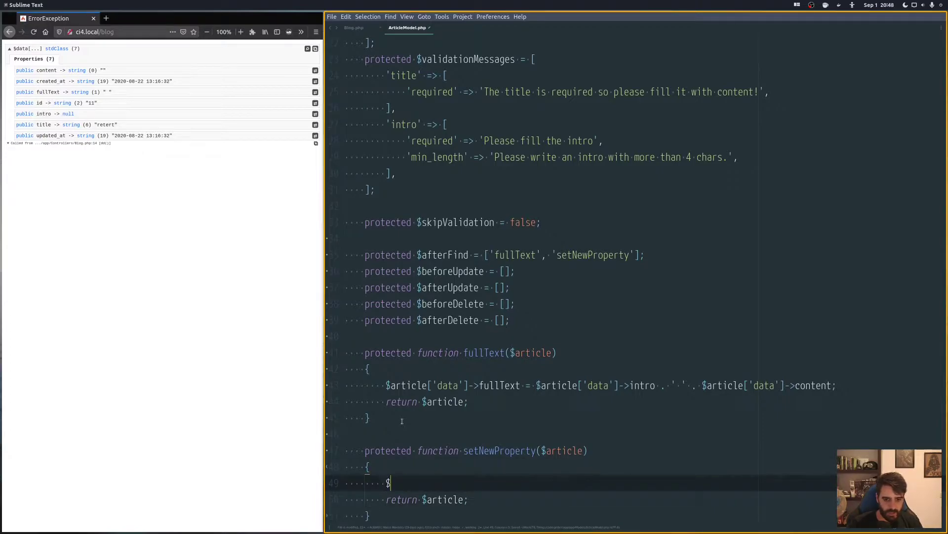
pyautogui.write('a')
pyautogui.press('Escape')
pyautogui.write('r')
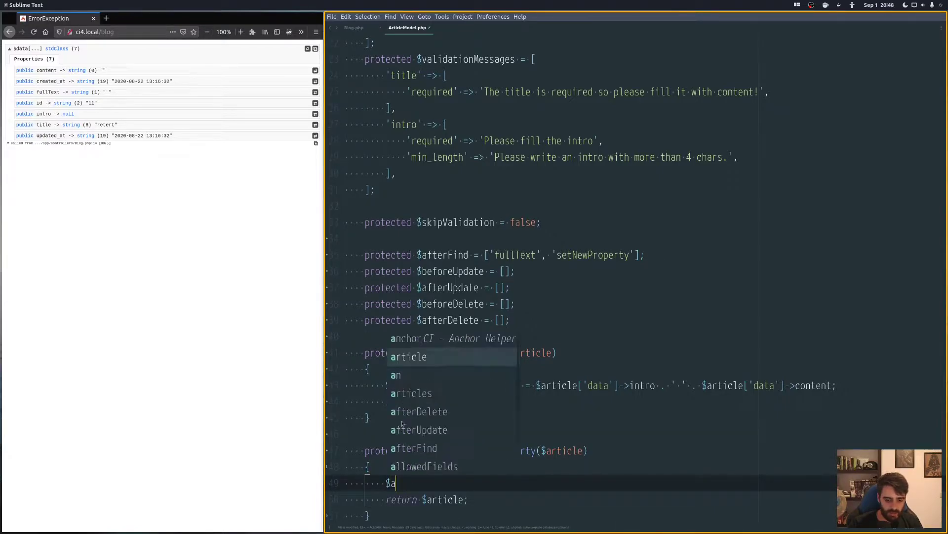
pyautogui.write('t')
pyautogui.press('Tab')
pyautogui.write("['d")
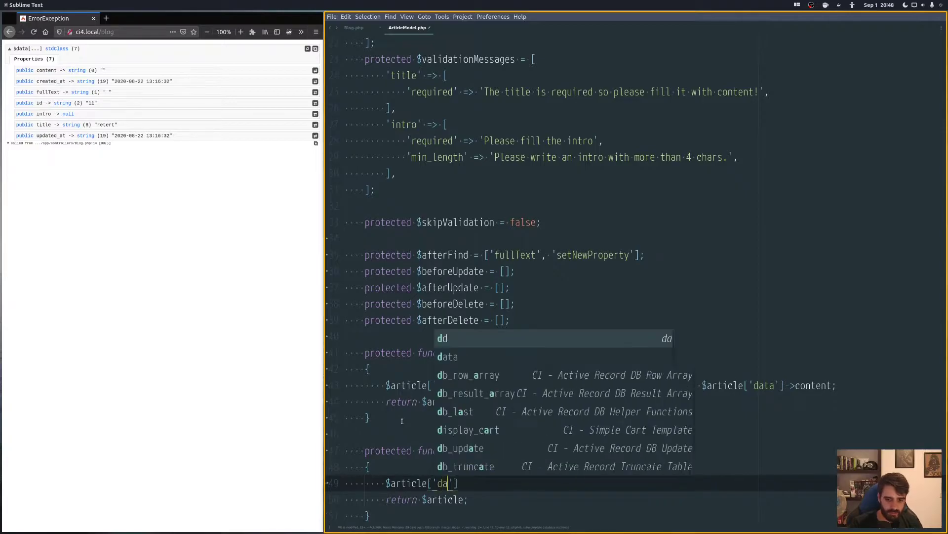
pyautogui.write("ata']-")
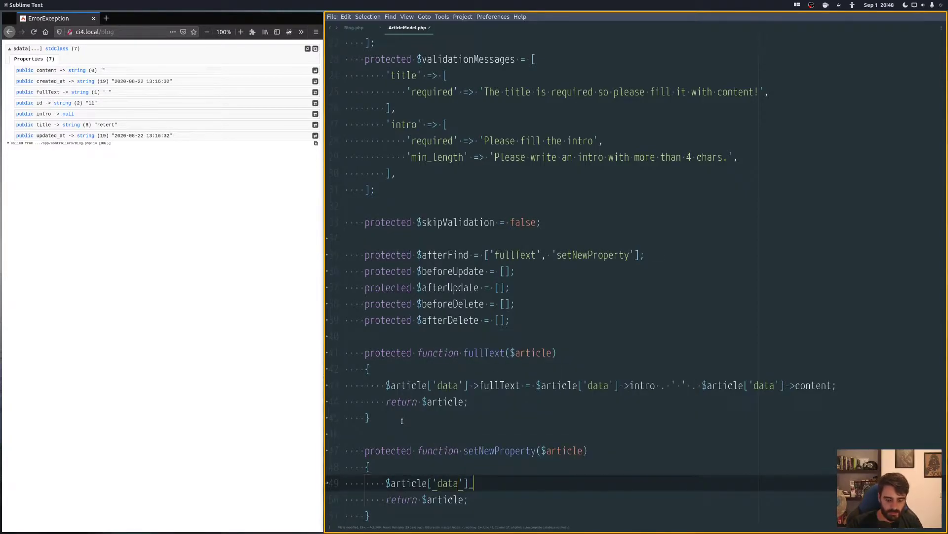
pyautogui.write('>fooo ')
pyautogui.write("= 'bar';")
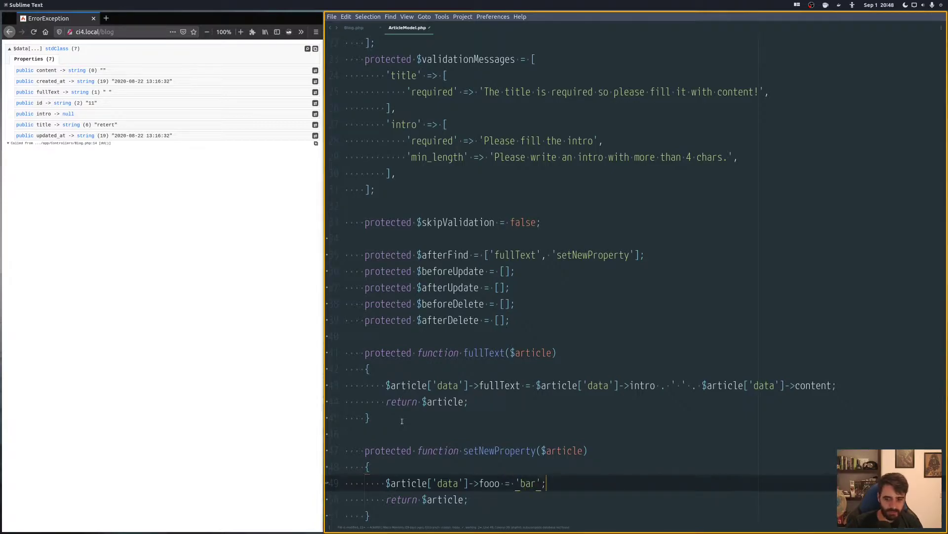
pyautogui.hotkey('ctrl', 's')
# Step: Reload the blog page and confirm the expanded dump now lists fooo => 'bar'
pyautogui.click(173, 393)
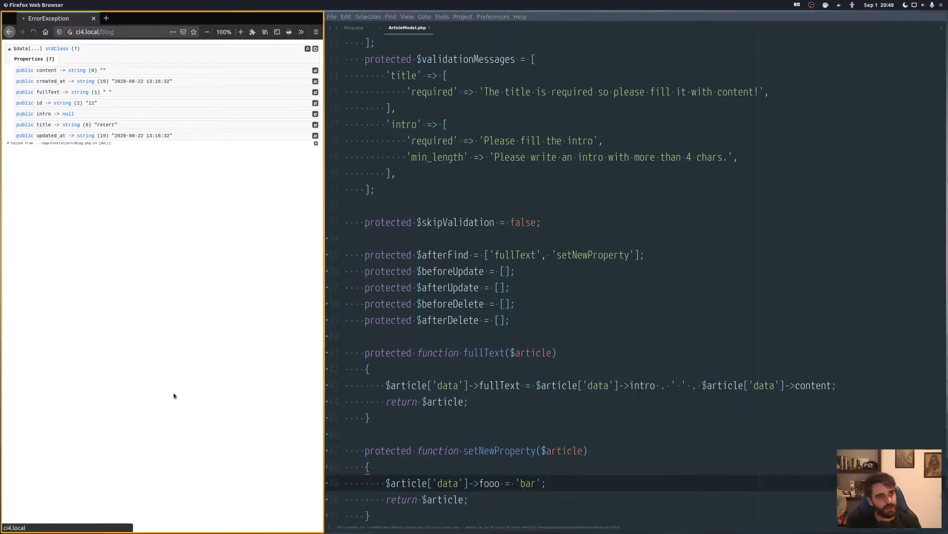
pyautogui.press('F5')
pyautogui.click(10, 51)
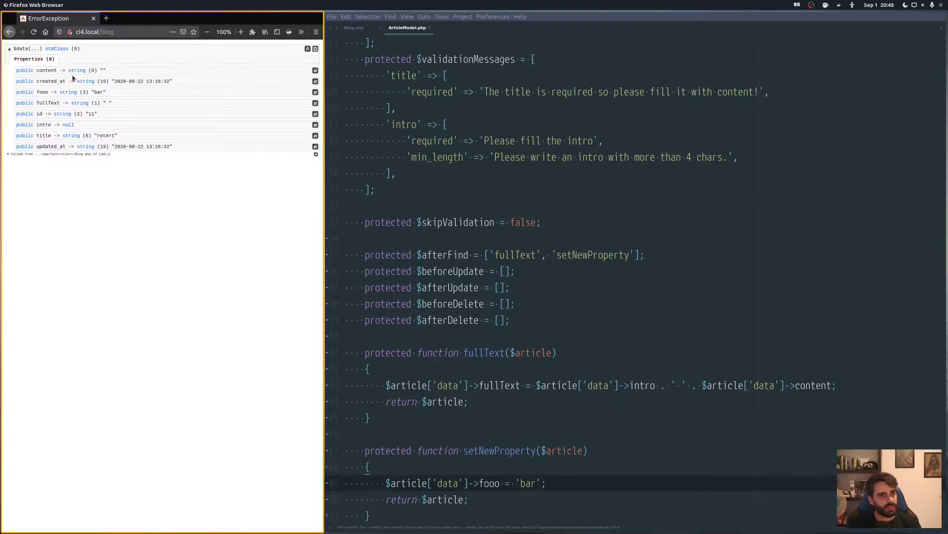
pyautogui.moveTo(26, 92); pyautogui.dragTo(142, 91)
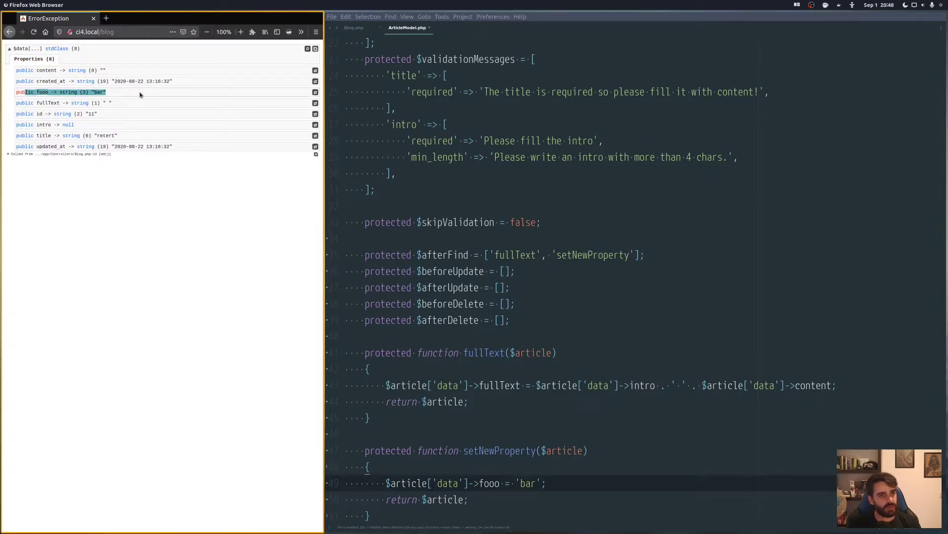
pyautogui.click(64, 90)
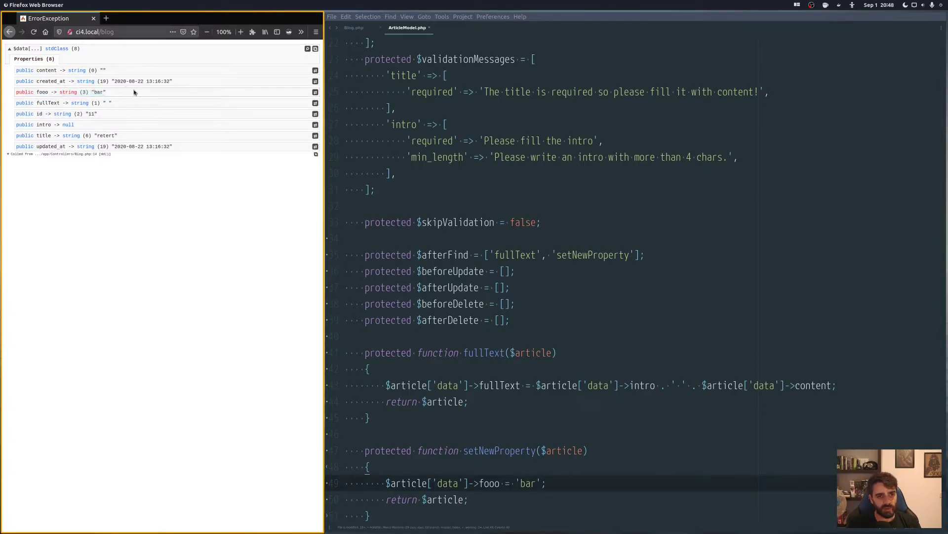
pyautogui.click(355, 27)
# Step: Inspect the $afterFind and $beforeUpdate callback property lines in ArticleModel.php
pyautogui.click(408, 27)
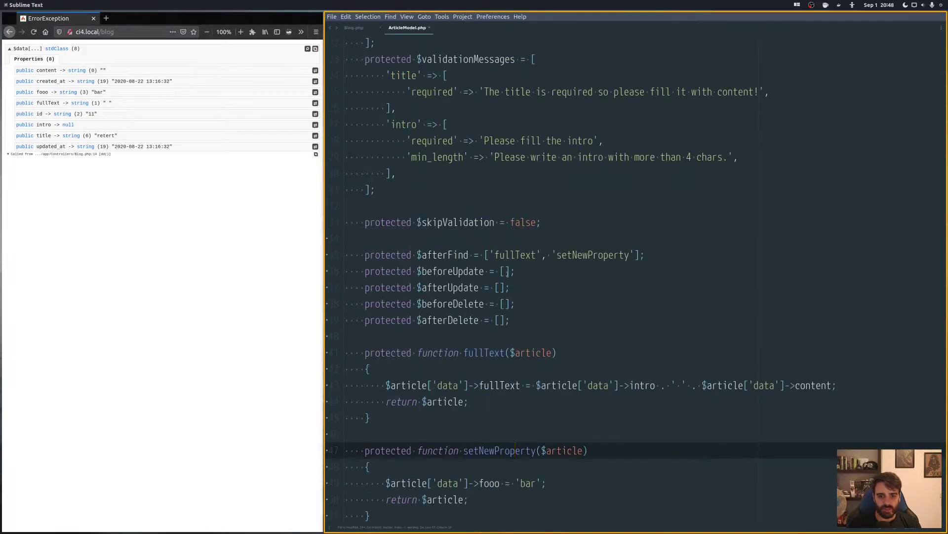
pyautogui.doubleClick(445, 254)
pyautogui.click(485, 254)
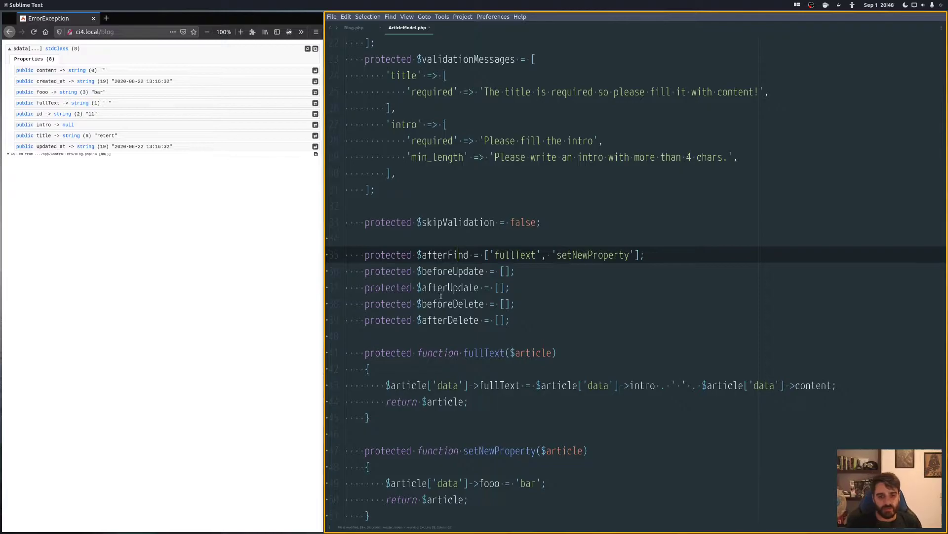
pyautogui.moveTo(439, 271)
pyautogui.mouseDown()
pyautogui.moveTo(511, 304)
pyautogui.moveTo(437, 287)
pyautogui.mouseUp()
pyautogui.click(425, 255)
pyautogui.press('Down')
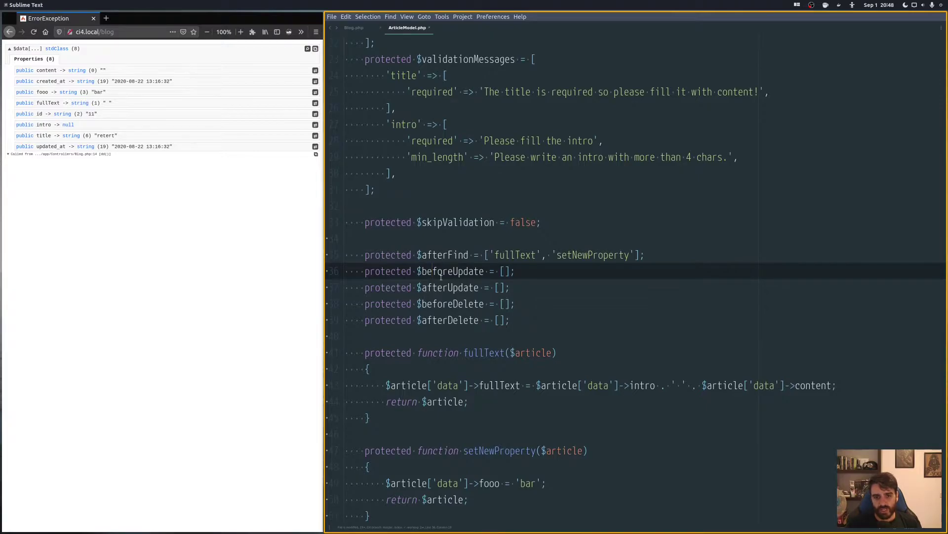
pyautogui.click(666, 254)
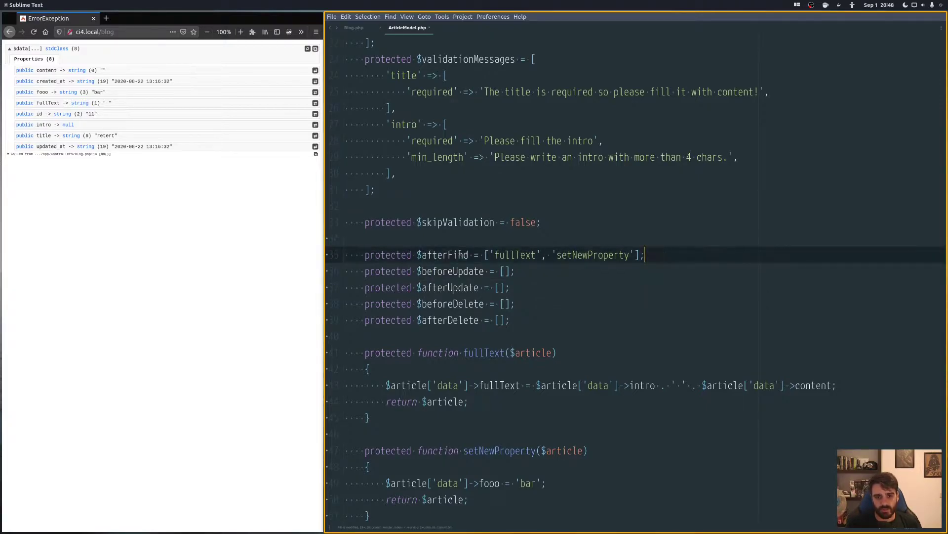
pyautogui.click(439, 287)
pyautogui.moveTo(417, 271); pyautogui.dragTo(516, 271)
pyautogui.click(516, 271)
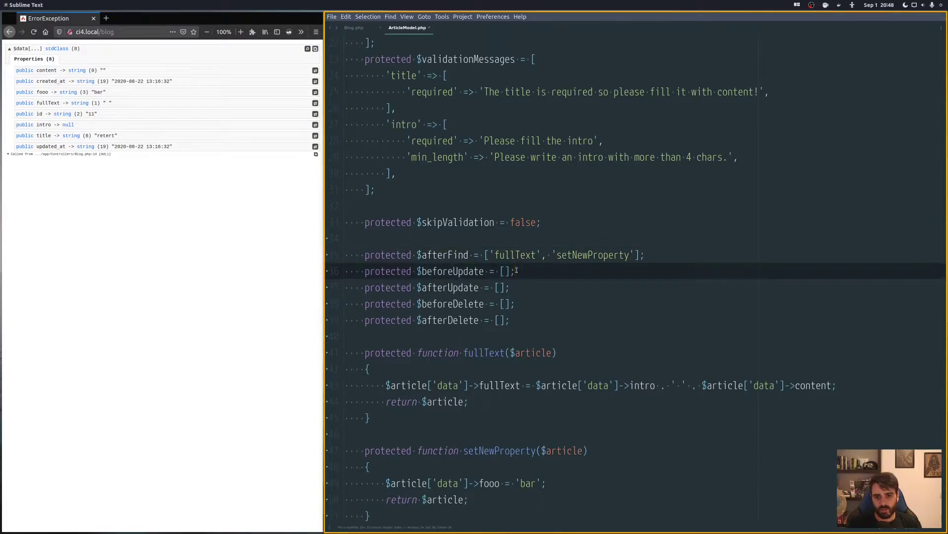
pyautogui.moveTo(417, 271); pyautogui.dragTo(486, 272)
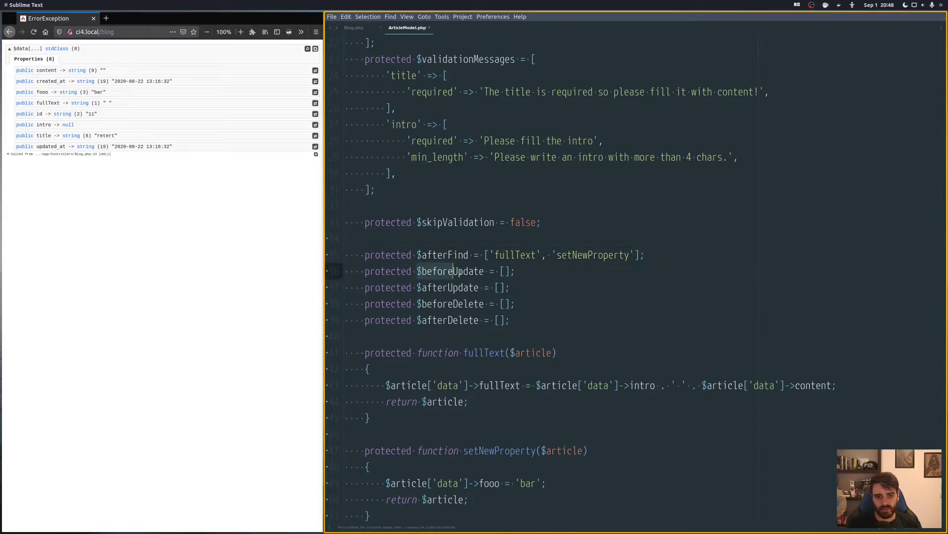
pyautogui.click(485, 271)
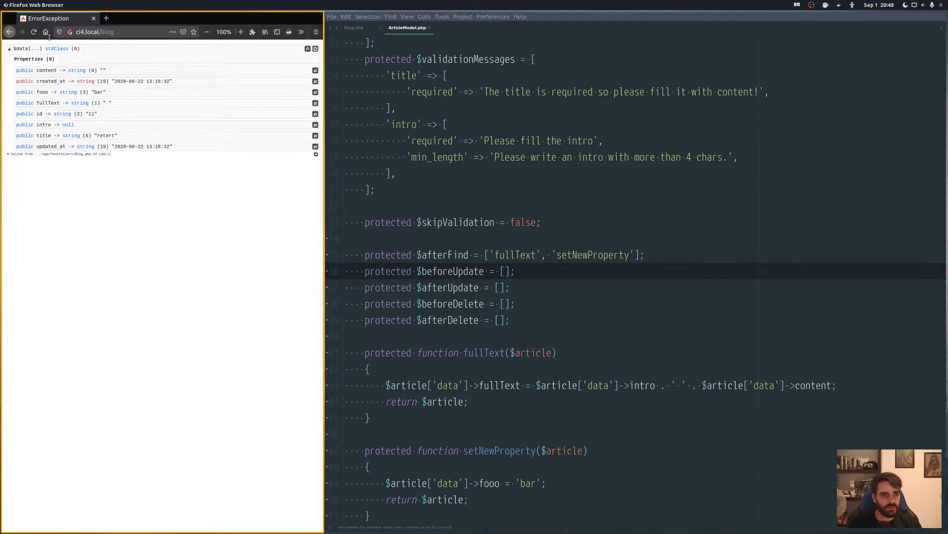
# Step: Delete the dd() debug line from Blog.php's index method
pyautogui.click(354, 28)
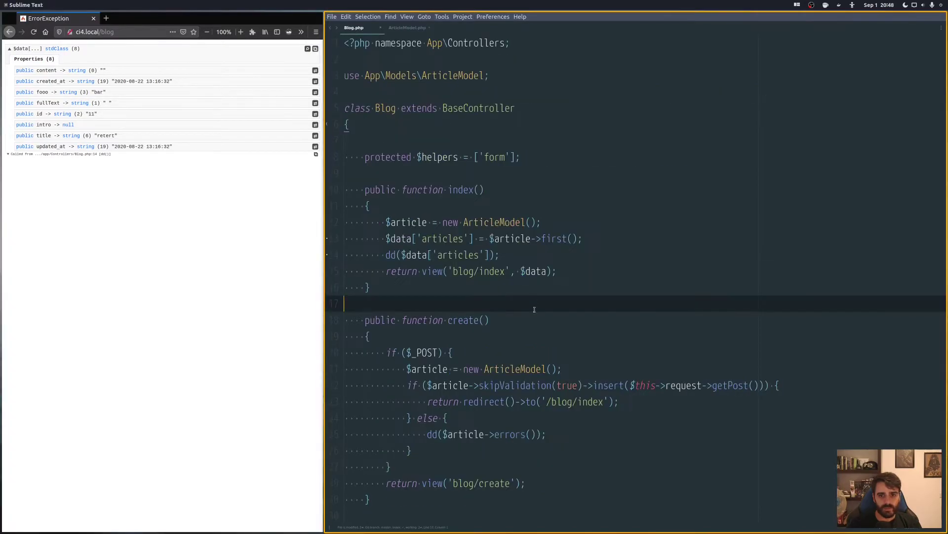
pyautogui.tripleClick(483, 254)
pyautogui.press('Delete')
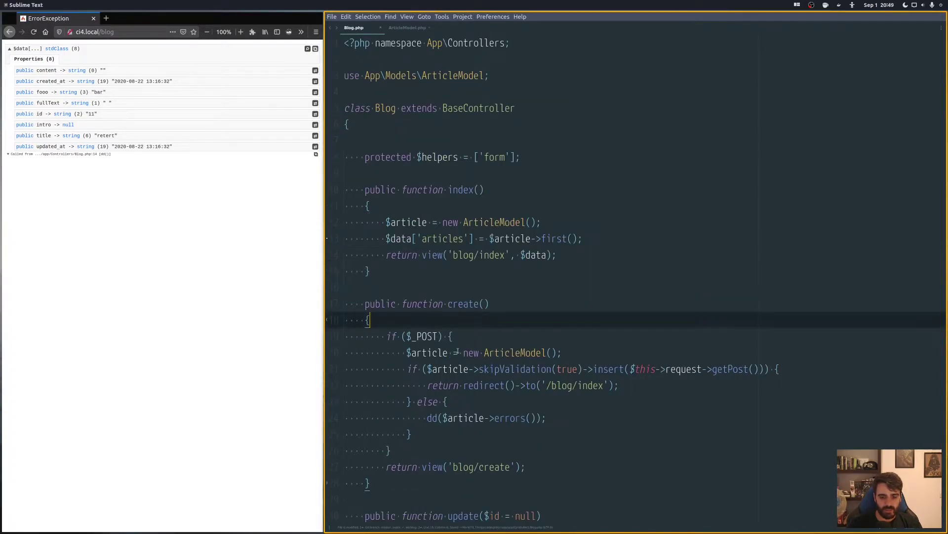
pyautogui.scroll(-4, 457, 351)
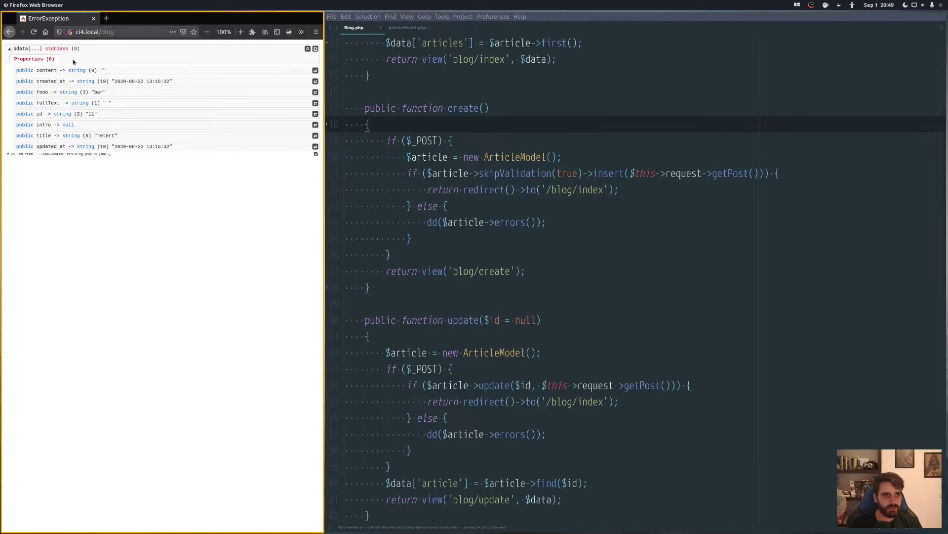
# Step: Load ci4.local/blog/update/11 in Firefox to open the 'retert' article form
pyautogui.click(125, 29)
pyautogui.write('/upda')
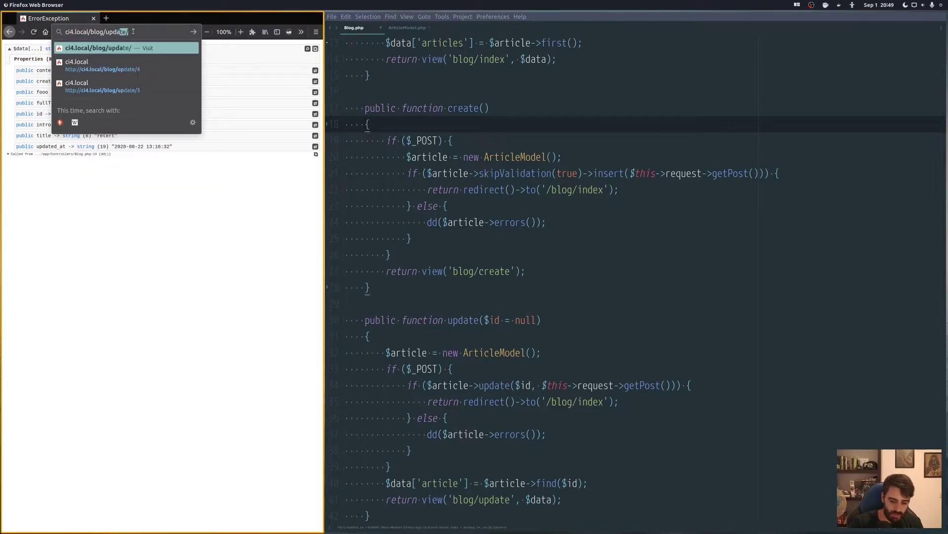
pyautogui.write('te/11')
pyautogui.press('Return')
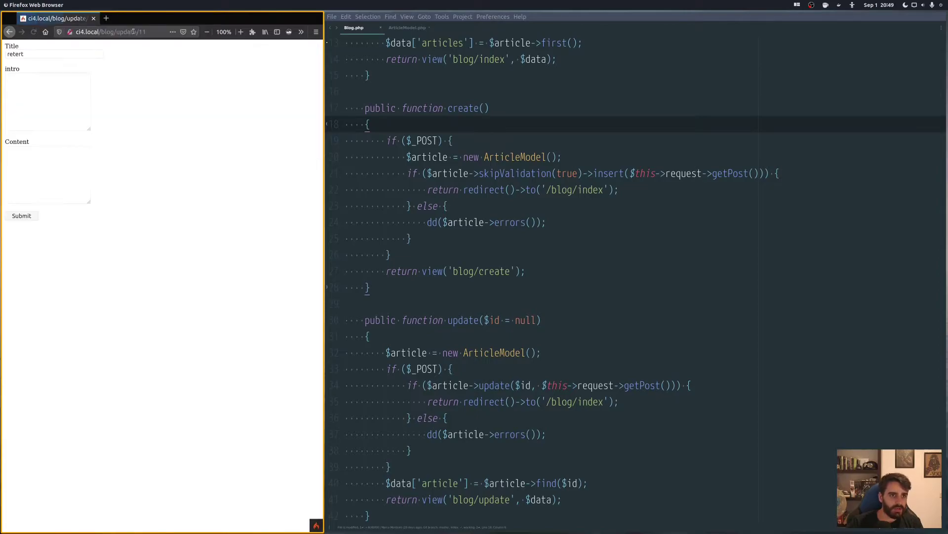
pyautogui.click(45, 82)
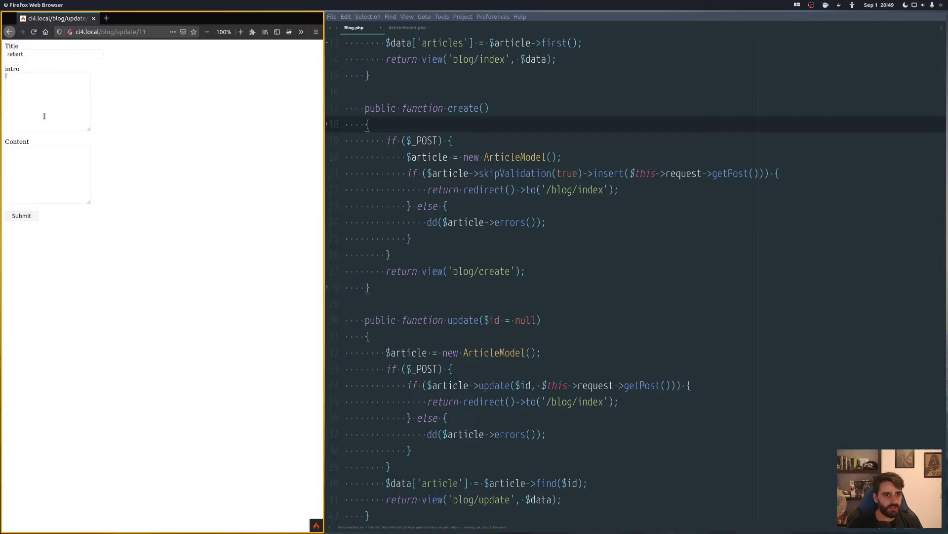
# Step: Write a protected affFoo($article) method below setNewProperty in ArticleModel.php
pyautogui.click(406, 28)
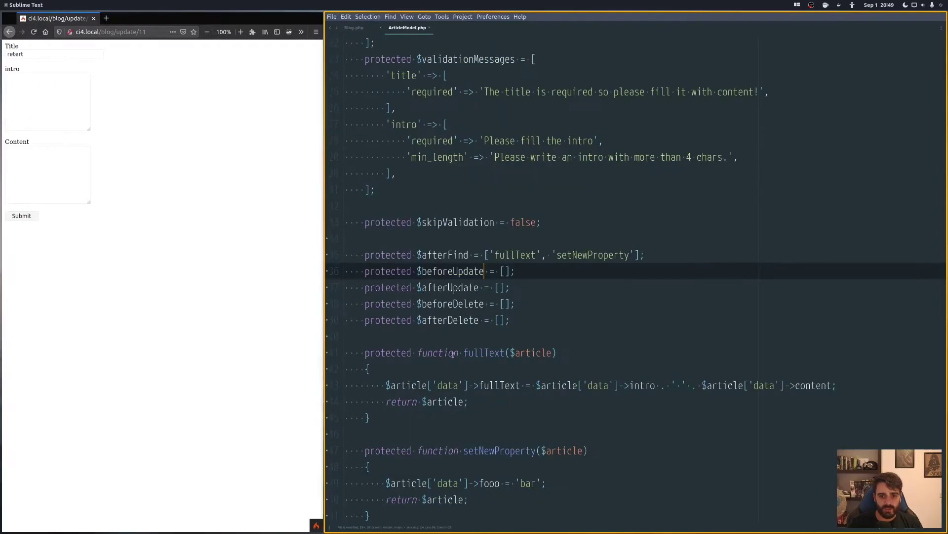
pyautogui.scroll(-4, 454, 354)
pyautogui.scroll(3, 494, 224)
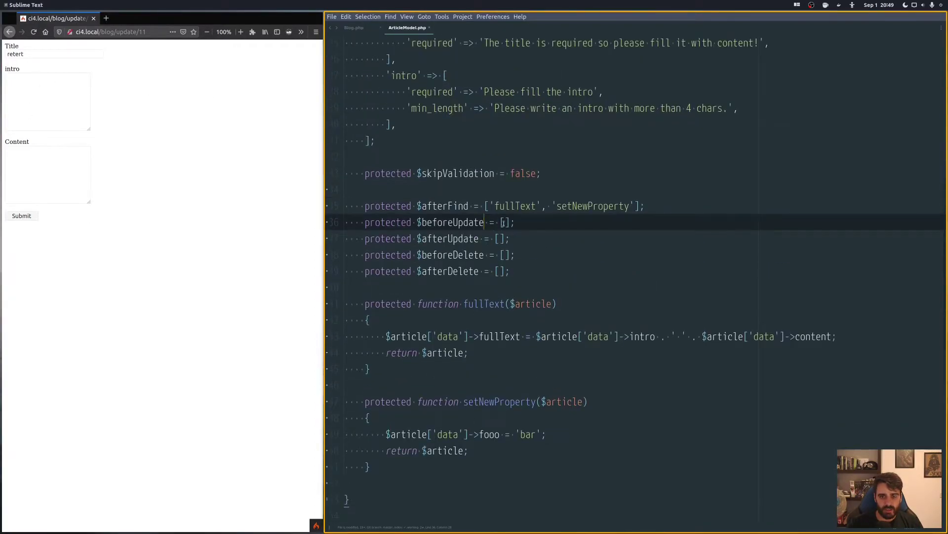
pyautogui.write("'")
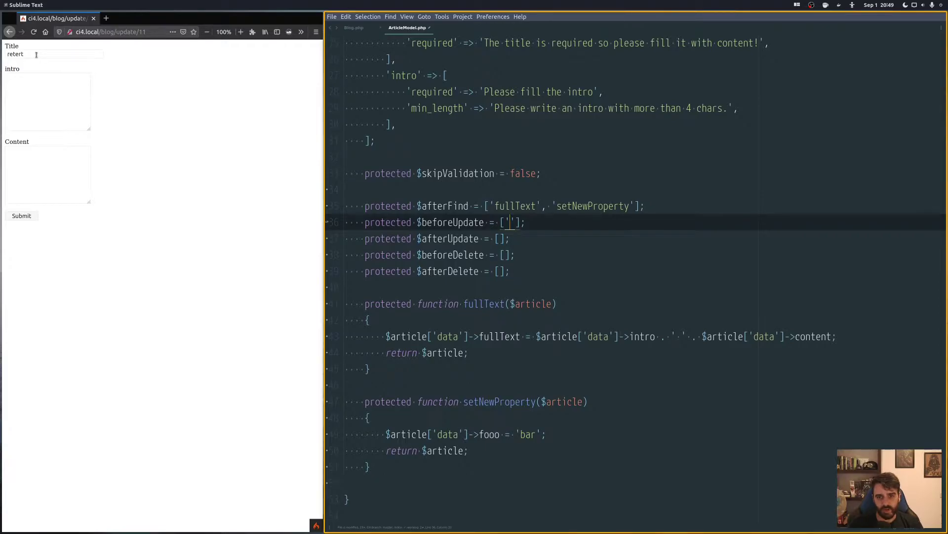
pyautogui.write('a')
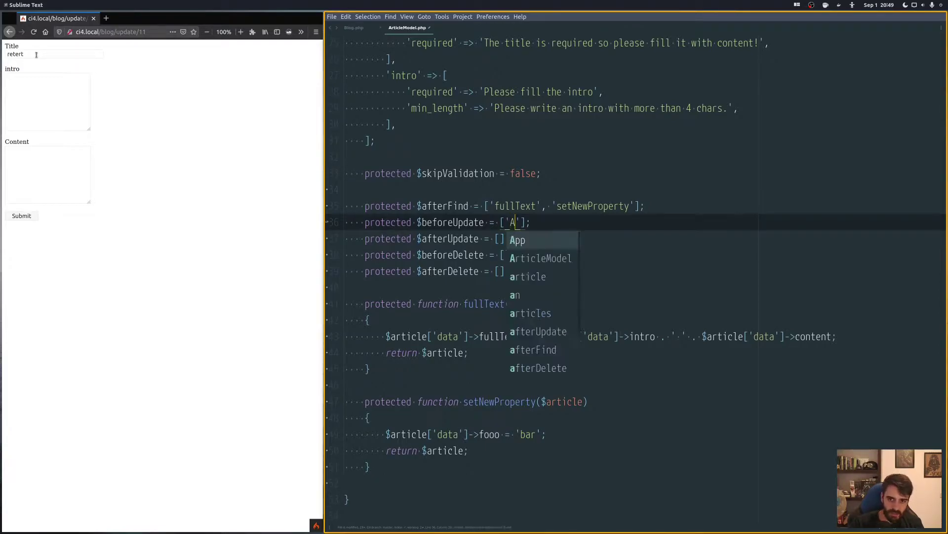
pyautogui.write('dd')
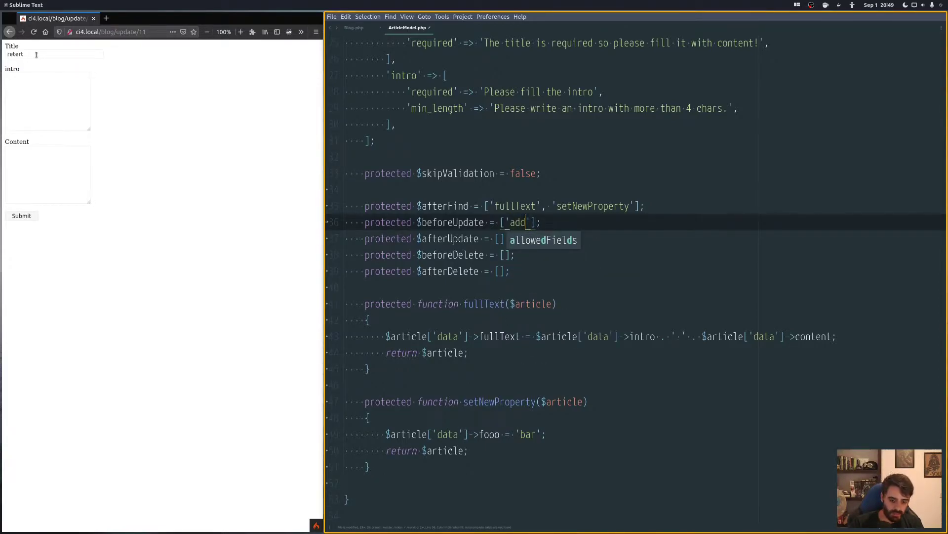
pyautogui.write('Foo')
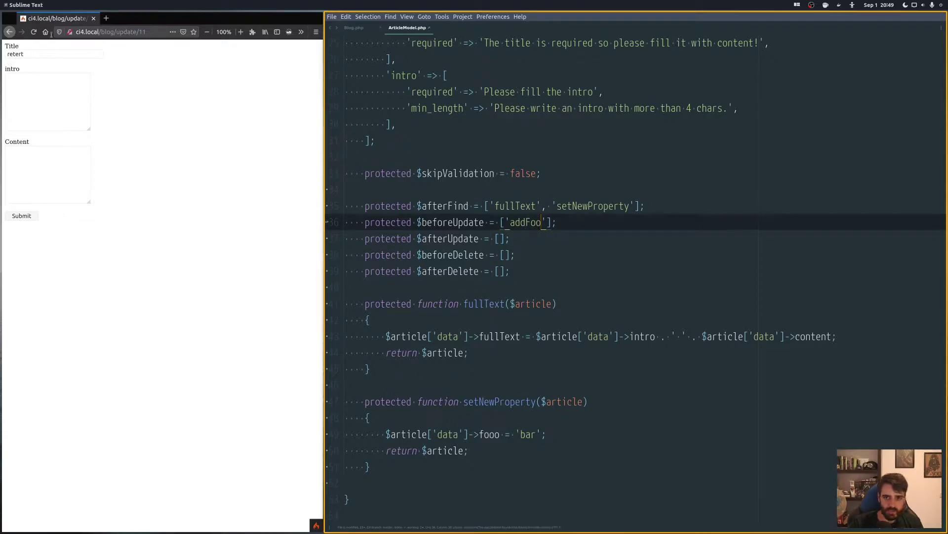
pyautogui.click(426, 460)
pyautogui.press('Return')
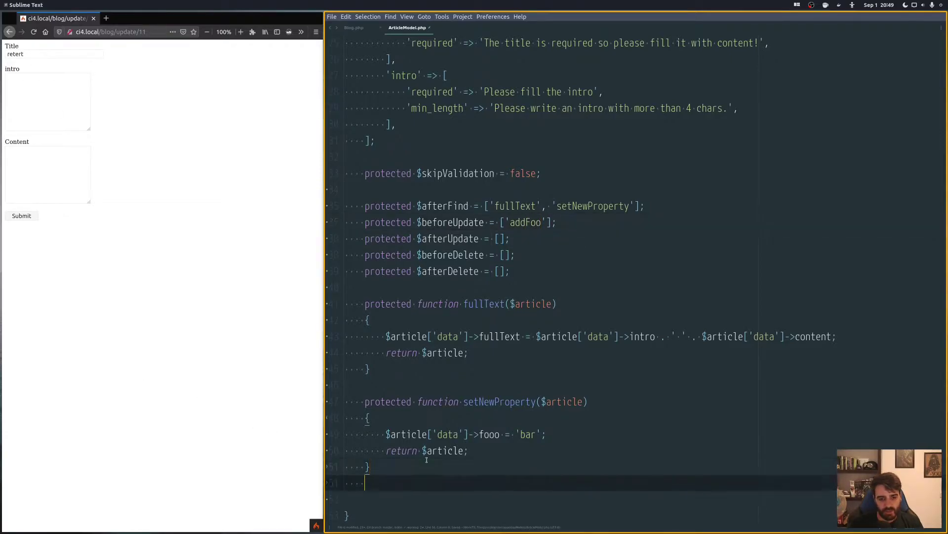
pyautogui.press('Return')
pyautogui.write('protecte')
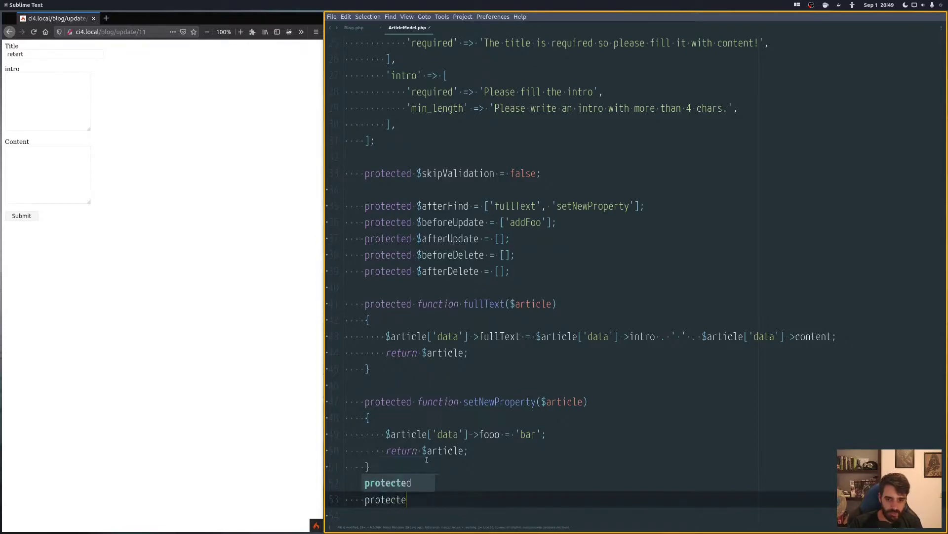
pyautogui.press('BackSpace')
pyautogui.press('BackSpace')
pyautogui.press('BackSpace')
pyautogui.press('BackSpace')
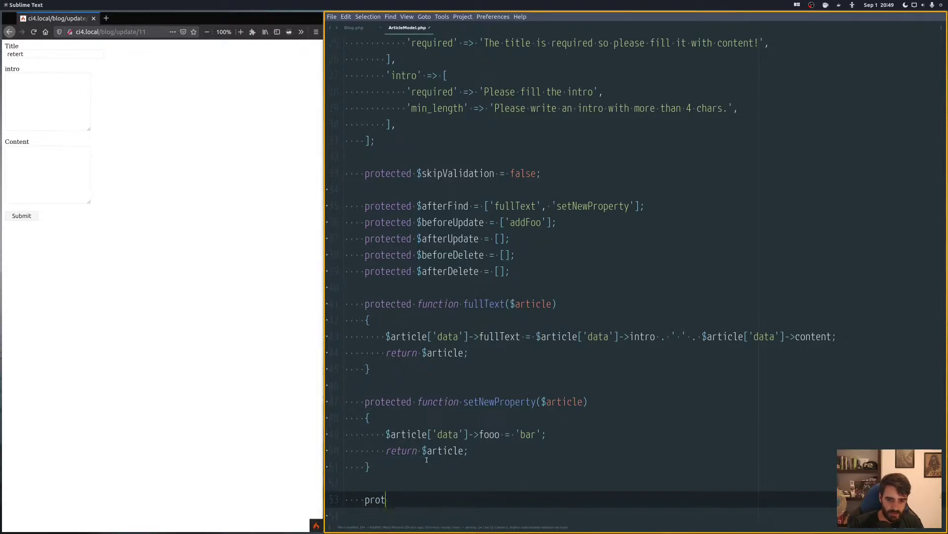
pyautogui.press('BackSpace')
pyautogui.write('tected functi')
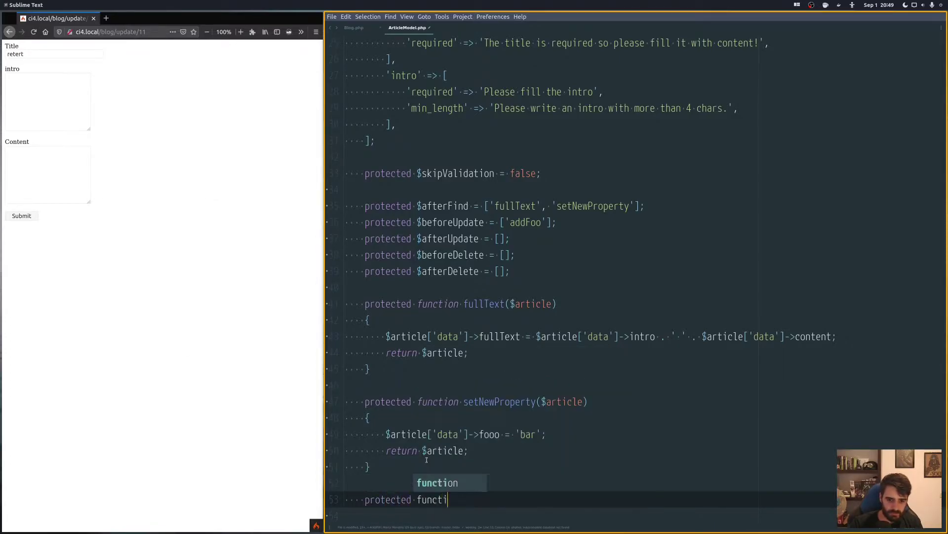
pyautogui.write('on aff')
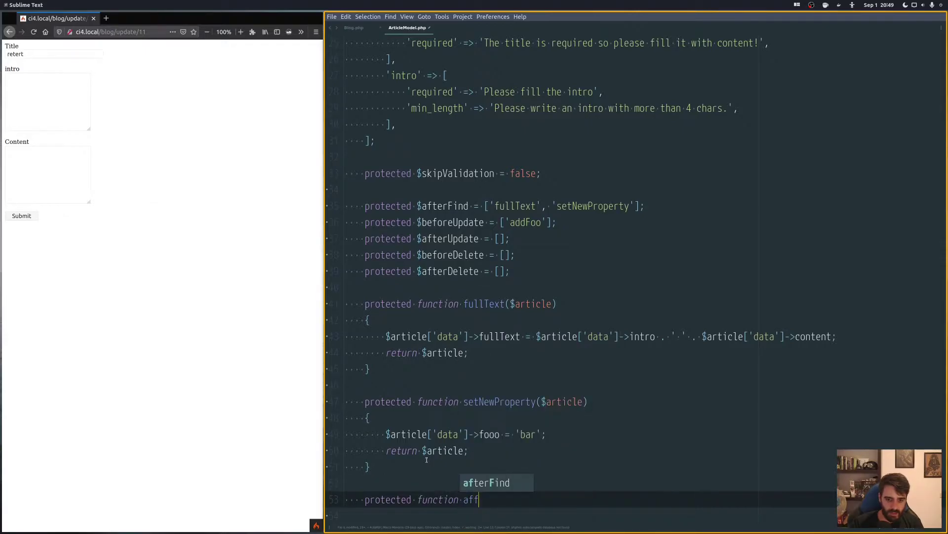
pyautogui.write('Foo()')
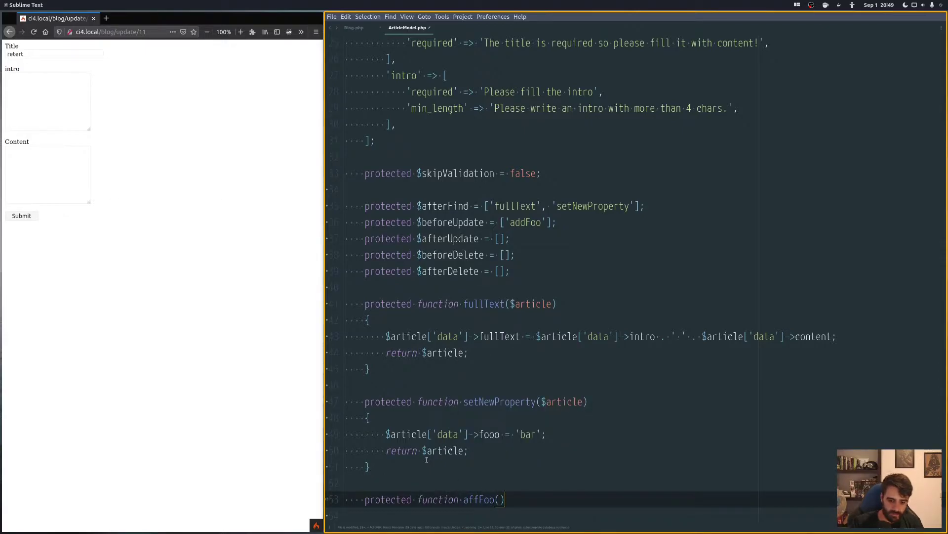
pyautogui.write('{')
pyautogui.press('Left')
pyautogui.press('Left')
pyautogui.write('$')
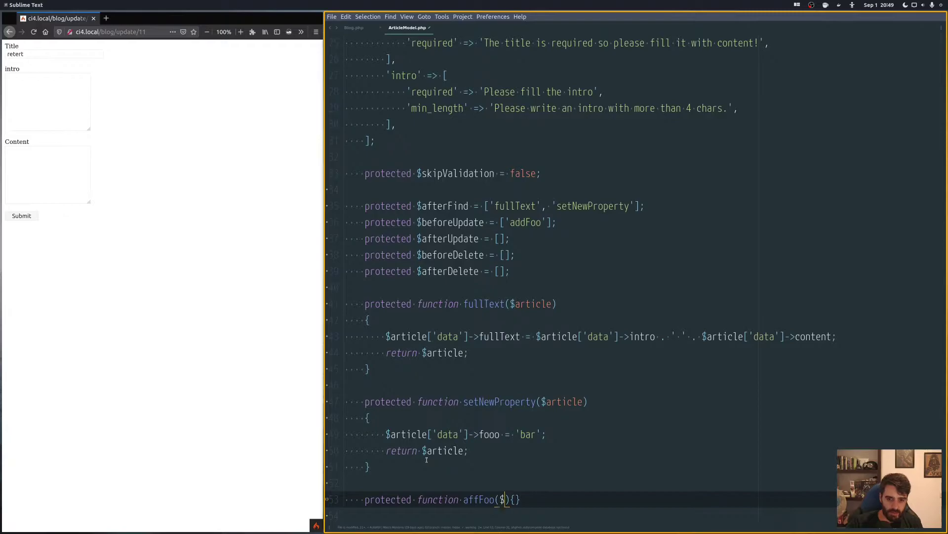
pyautogui.write('arti')
pyautogui.press('Tab')
pyautogui.press('Right')
pyautogui.press('Return')
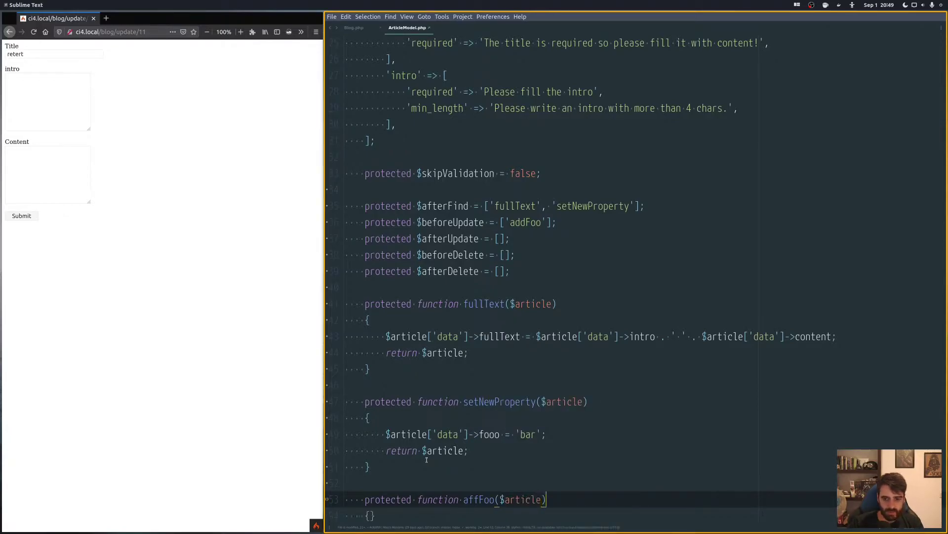
# Step: Give affFoo a return $article with a dd($article) line above it
pyautogui.press('Down')
pyautogui.press('Left')
pyautogui.press('Return')
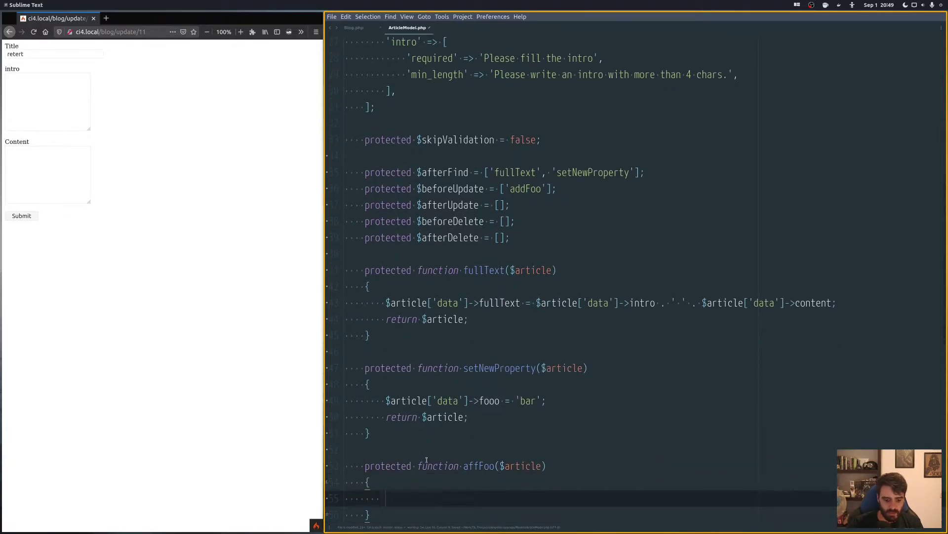
pyautogui.write('return $ar')
pyautogui.press('Tab')
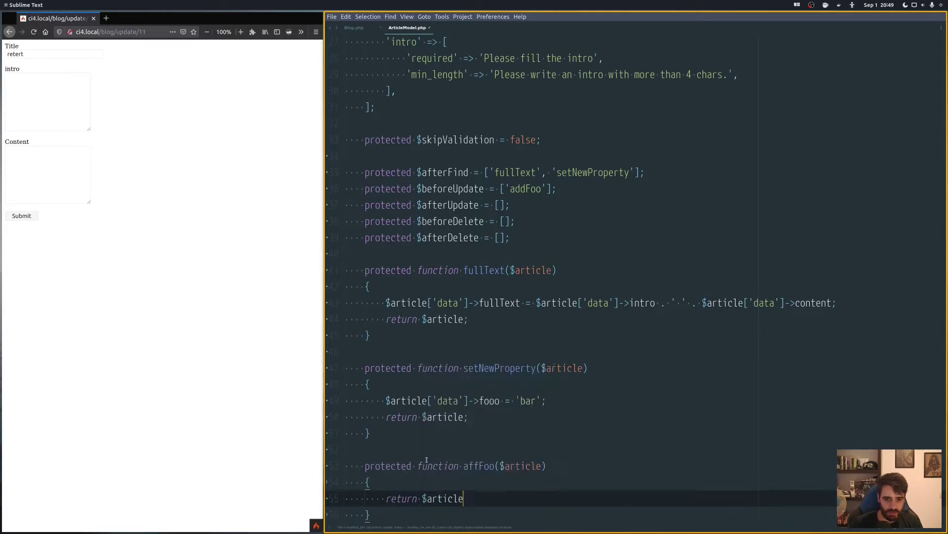
pyautogui.write(';')
pyautogui.hotkey('ctrl', 'shift', 'Return')
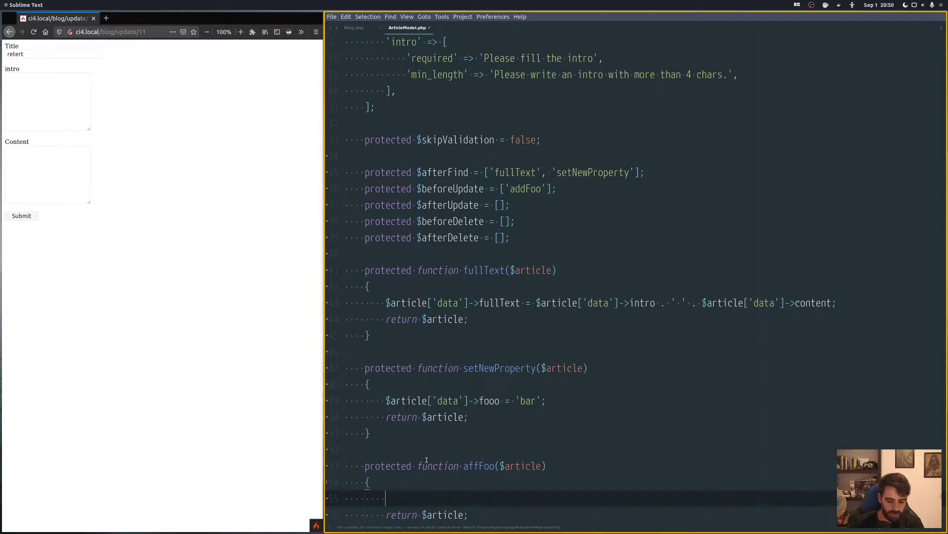
pyautogui.write('dd(')
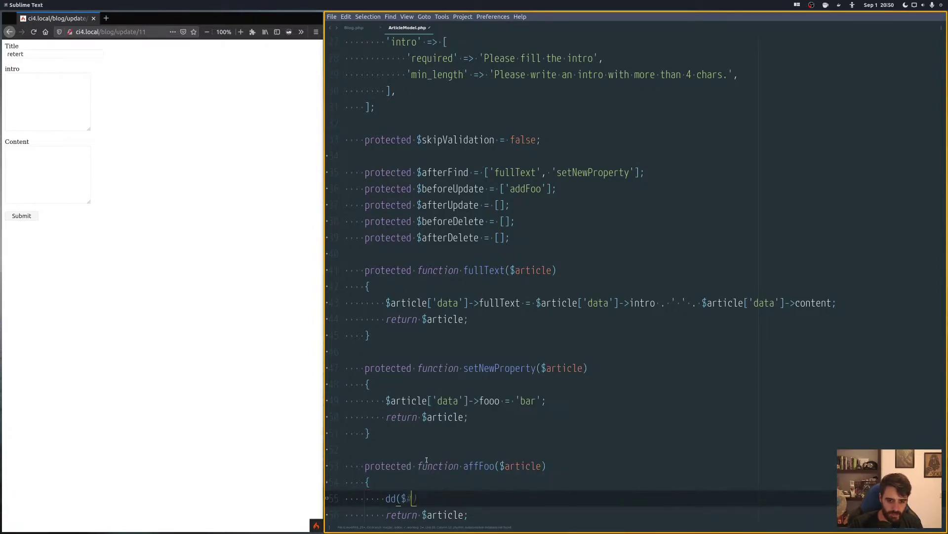
pyautogui.write('$art')
pyautogui.press('Tab')
pyautogui.write(')')
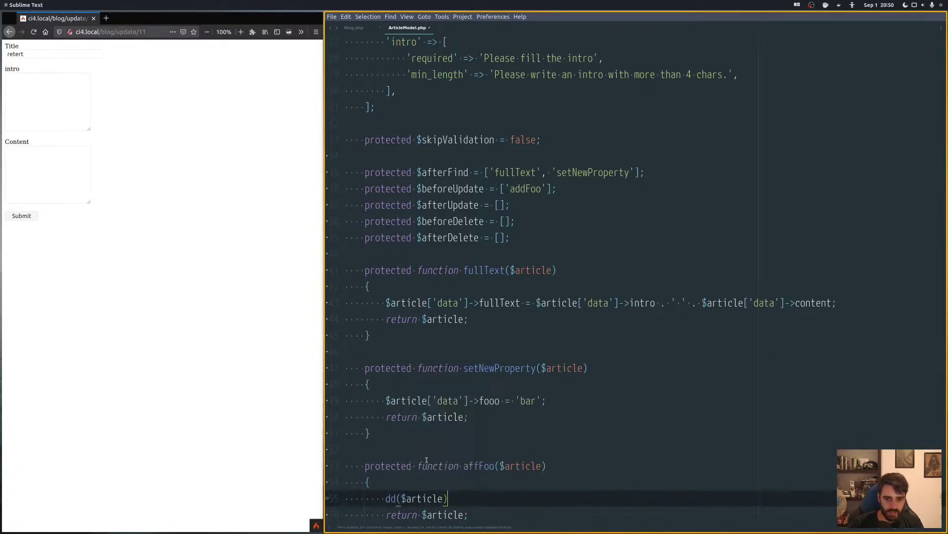
pyautogui.write(';')
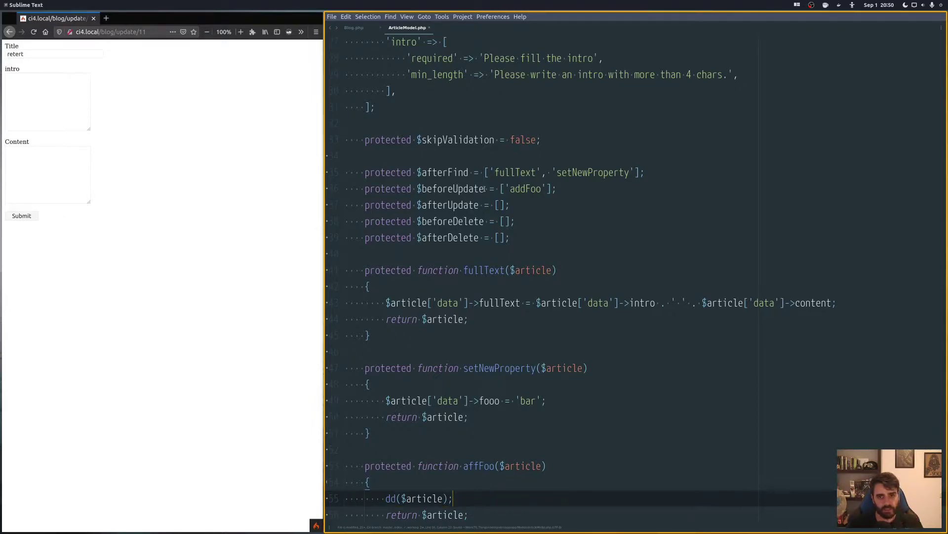
# Step: Submit the update form, then correct the misspelled affFoo method name to addFoo
pyautogui.click(133, 266)
pyautogui.click(40, 174)
pyautogui.write('barrrr')
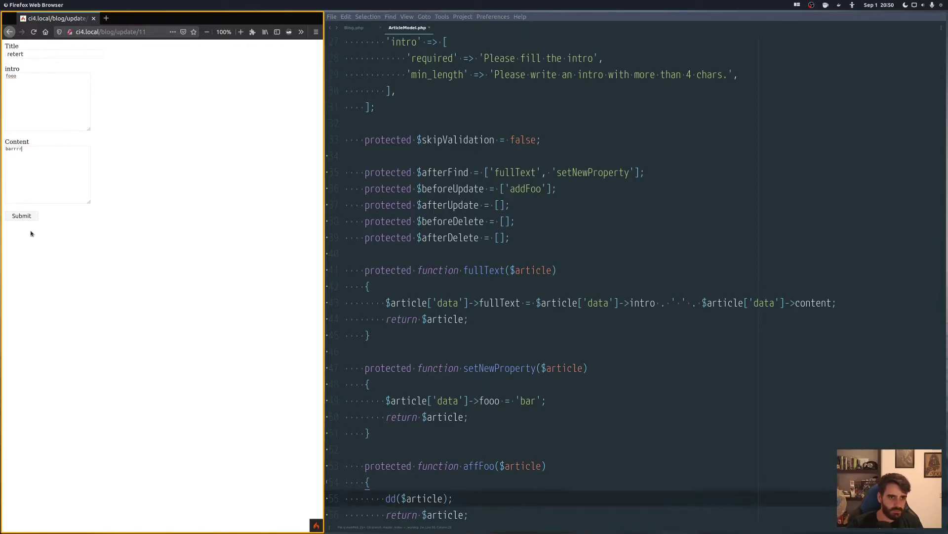
pyautogui.click(29, 217)
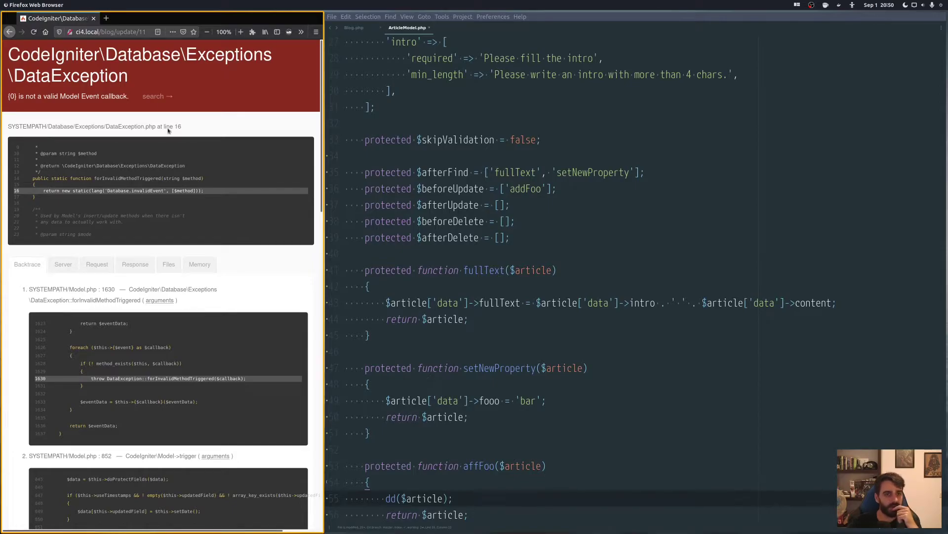
pyautogui.doubleClick(473, 465)
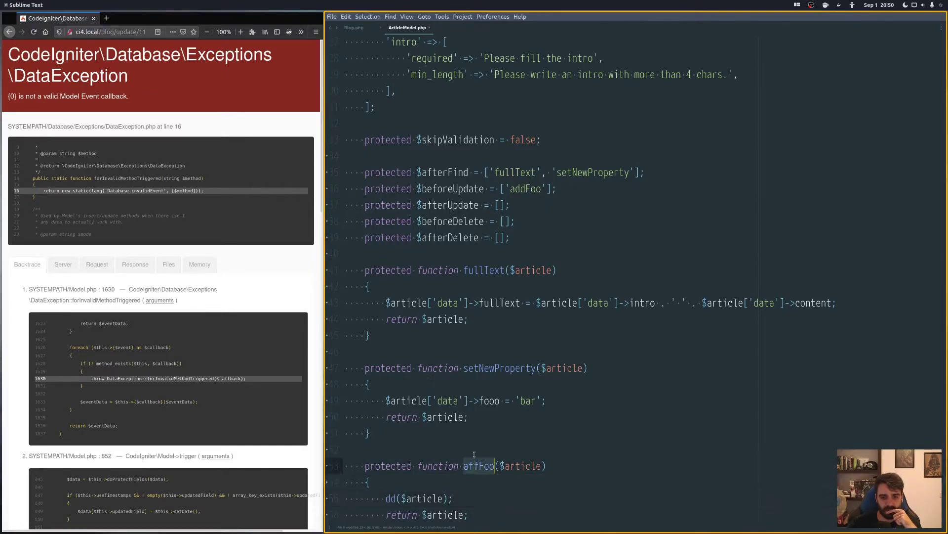
pyautogui.doubleClick(517, 189)
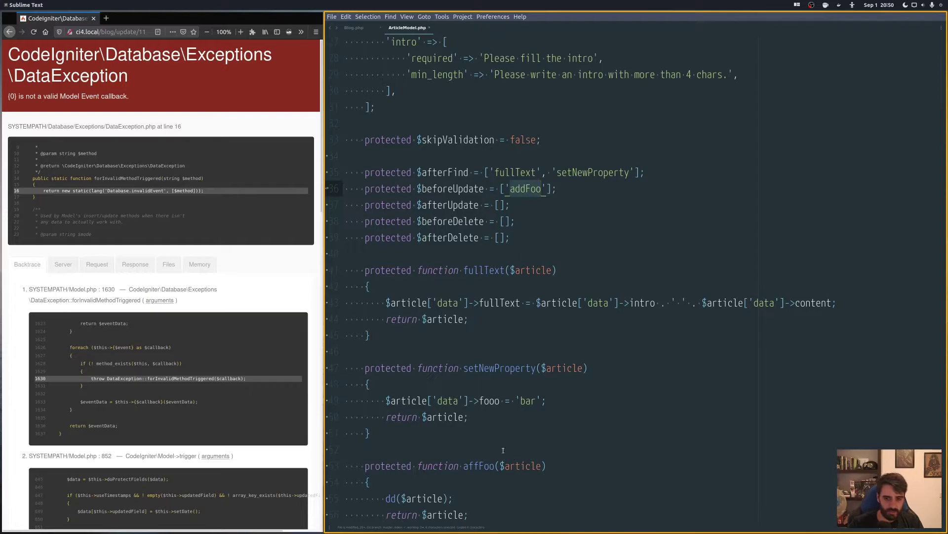
pyautogui.click(485, 465)
pyautogui.press('BackSpace')
pyautogui.press('BackSpace')
pyautogui.write('dd')
# Step: Save the corrected model and resend article 11's update form
pyautogui.hotkey('ctrl', 's')
pyautogui.click(295, 297)
pyautogui.press('F5')
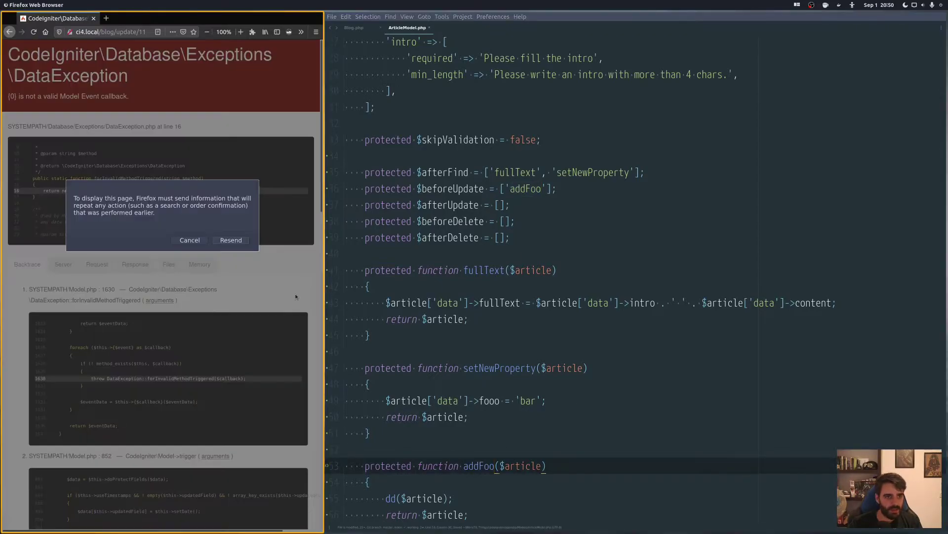
pyautogui.click(234, 240)
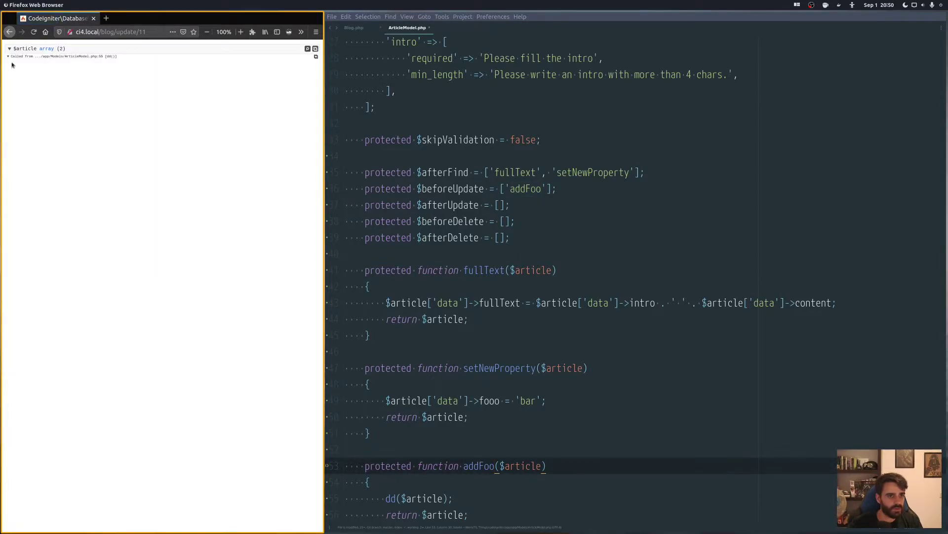
# Step: Expand the dump to inspect id 11 and its title, intro, content, updated_at data
pyautogui.click(10, 49)
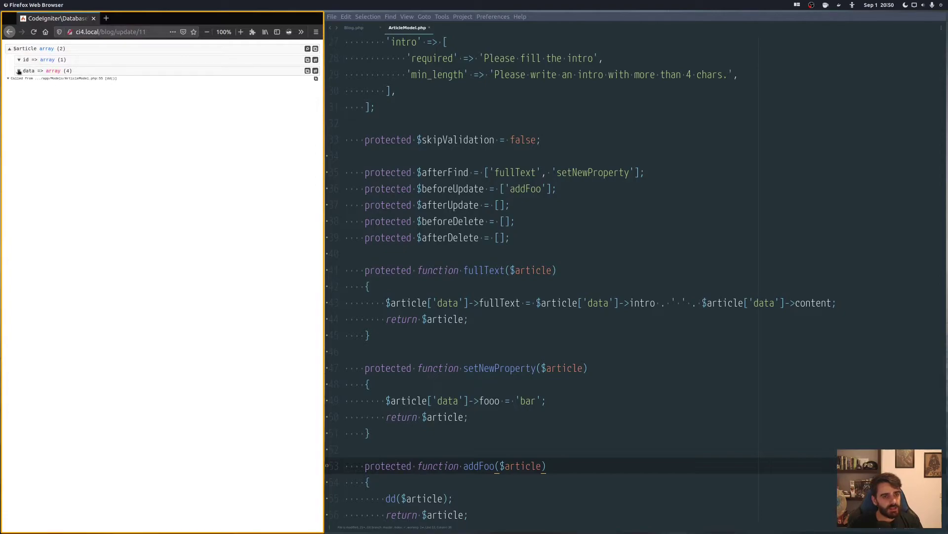
pyautogui.click(23, 70)
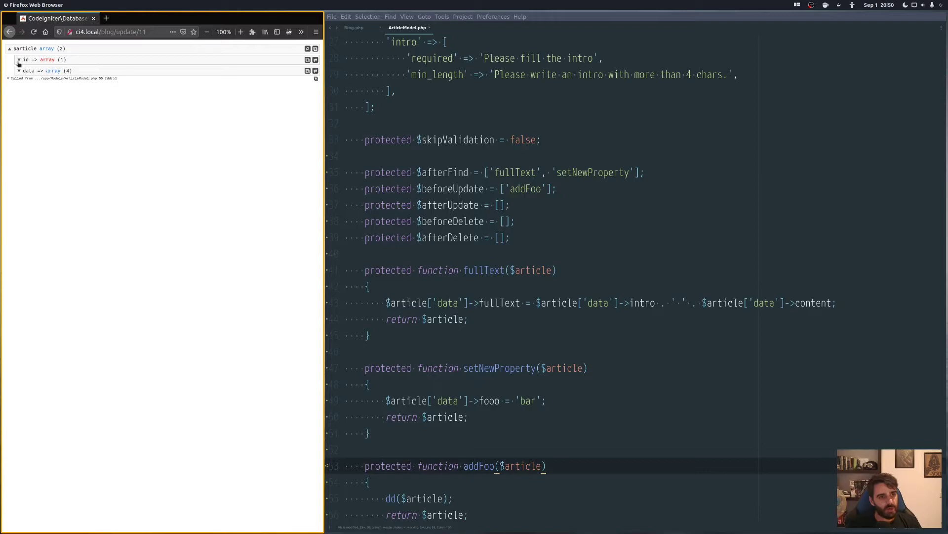
pyautogui.click(18, 59)
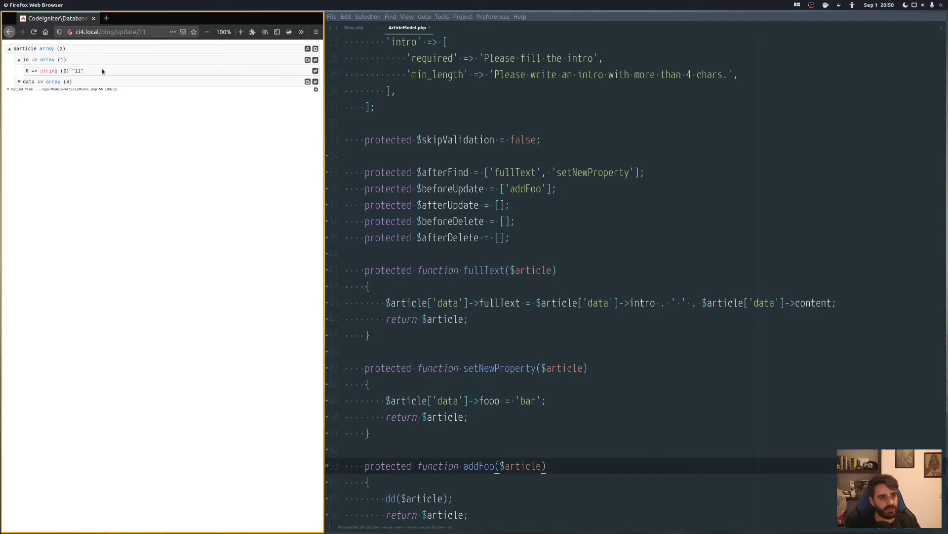
pyautogui.moveTo(139, 32); pyautogui.dragTo(148, 31)
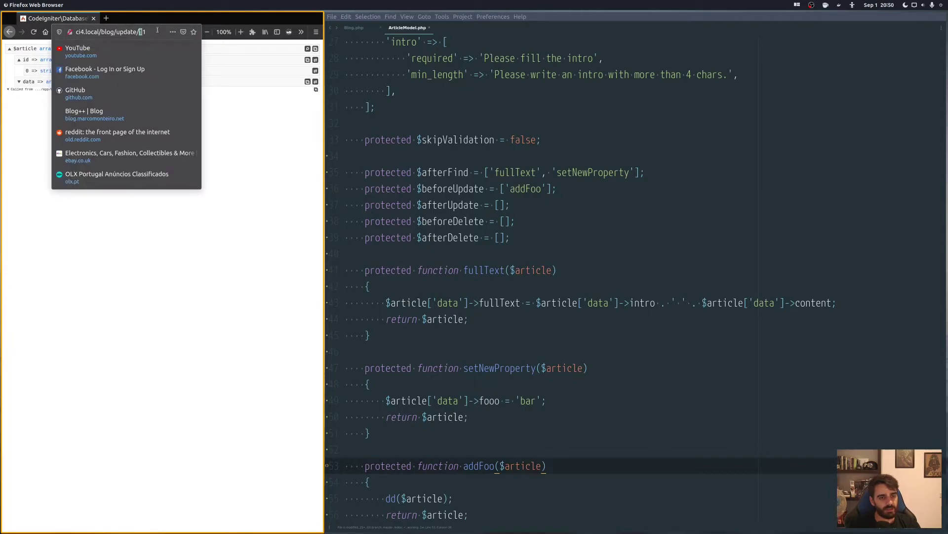
pyautogui.press('Return')
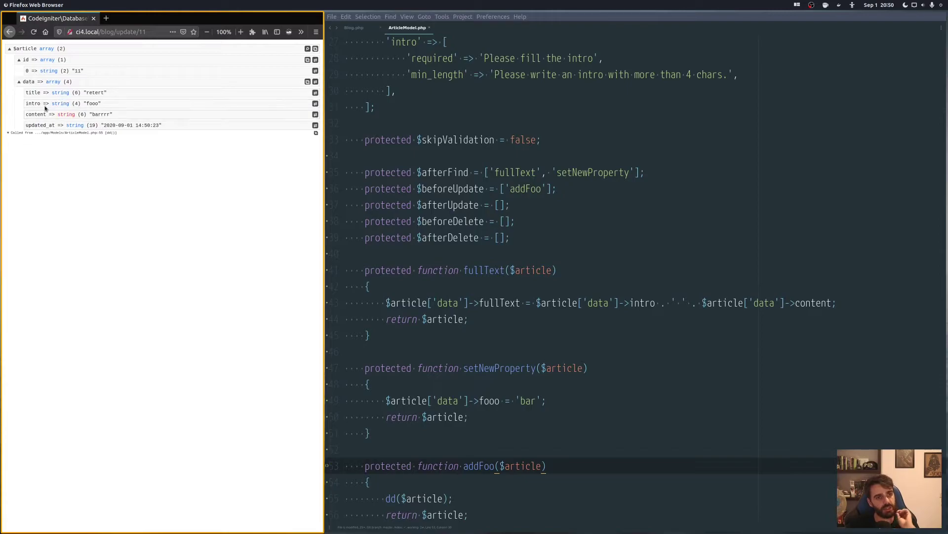
pyautogui.click(349, 449)
pyautogui.scroll(-3, 349, 449)
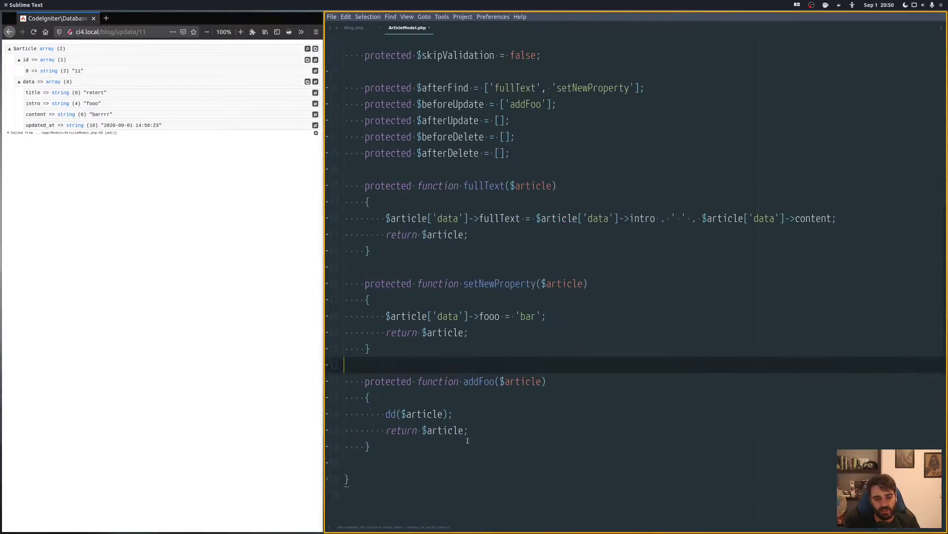
pyautogui.scroll(-3, 467, 405)
# Step: Replace the dump line with an assignment appending '5000' to the article intro, and save
pyautogui.click(485, 399)
pyautogui.hotkey('shift', 'Home')
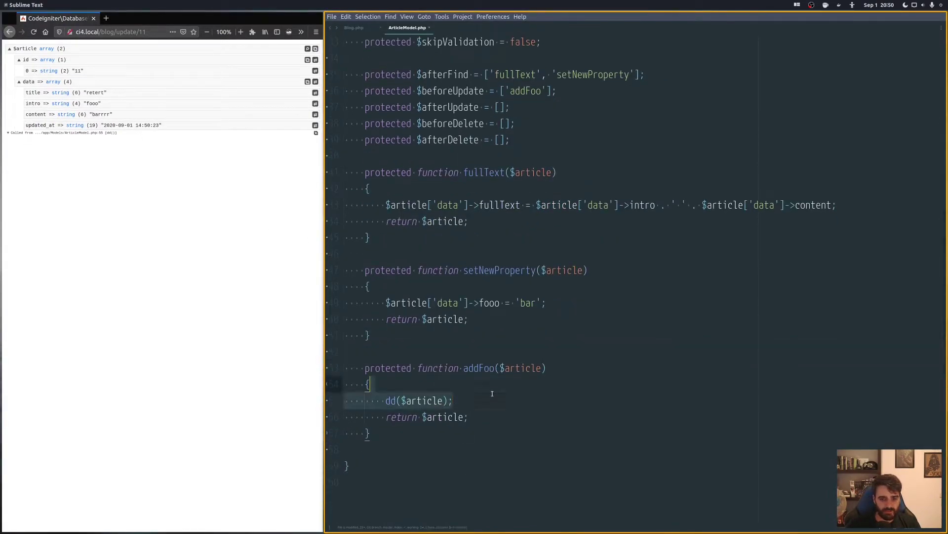
pyautogui.press('BackSpace')
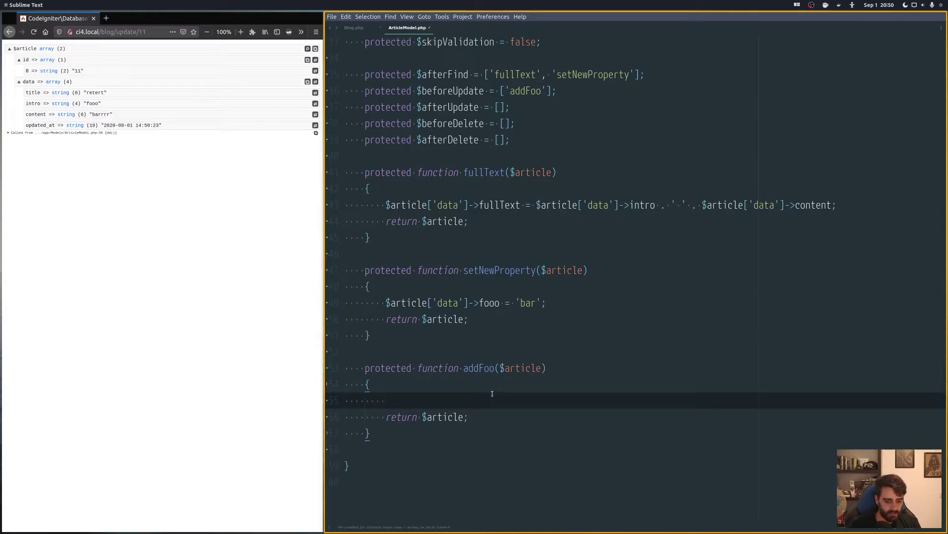
pyautogui.write('$')
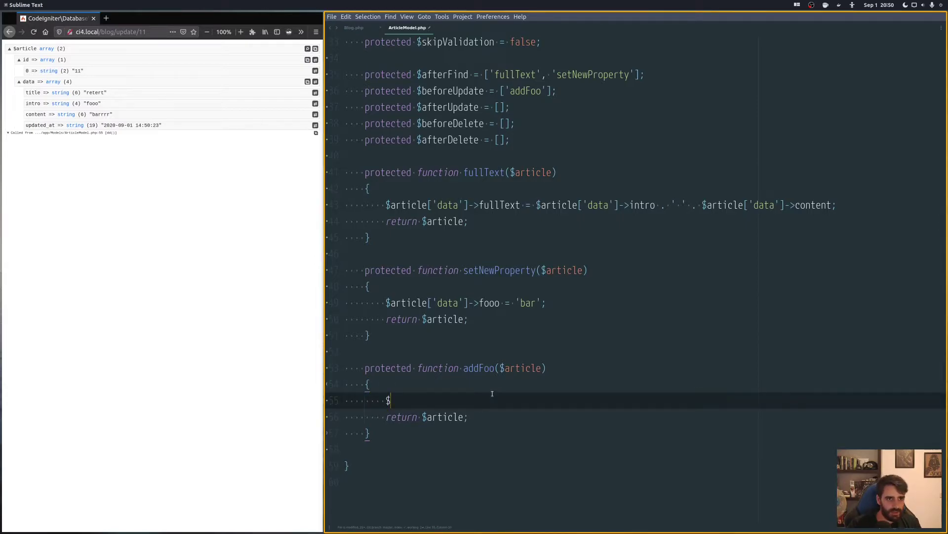
pyautogui.write('article[')
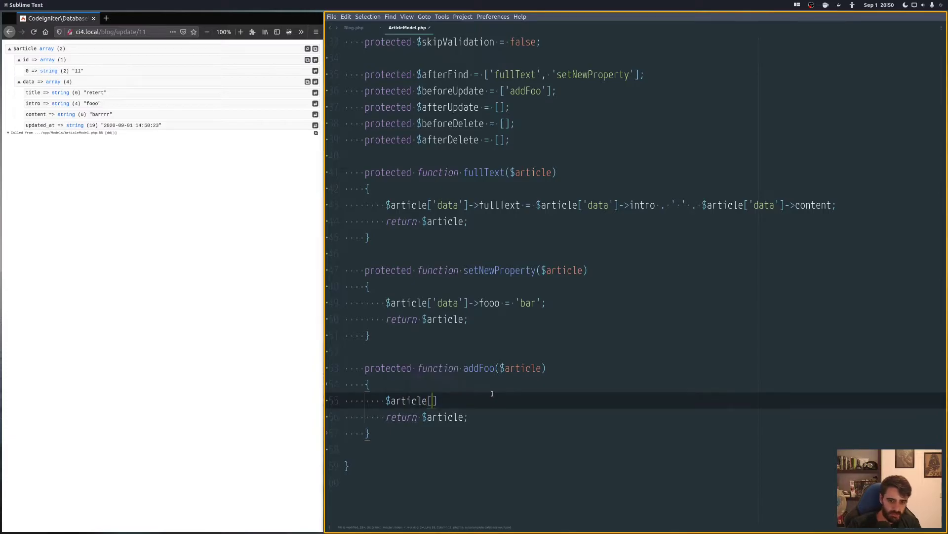
pyautogui.write("'data']")
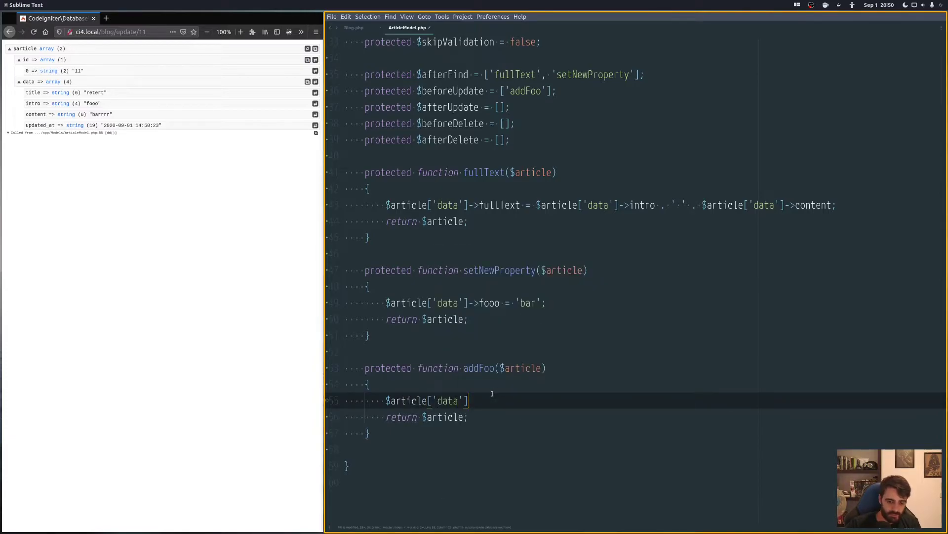
pyautogui.write('->i')
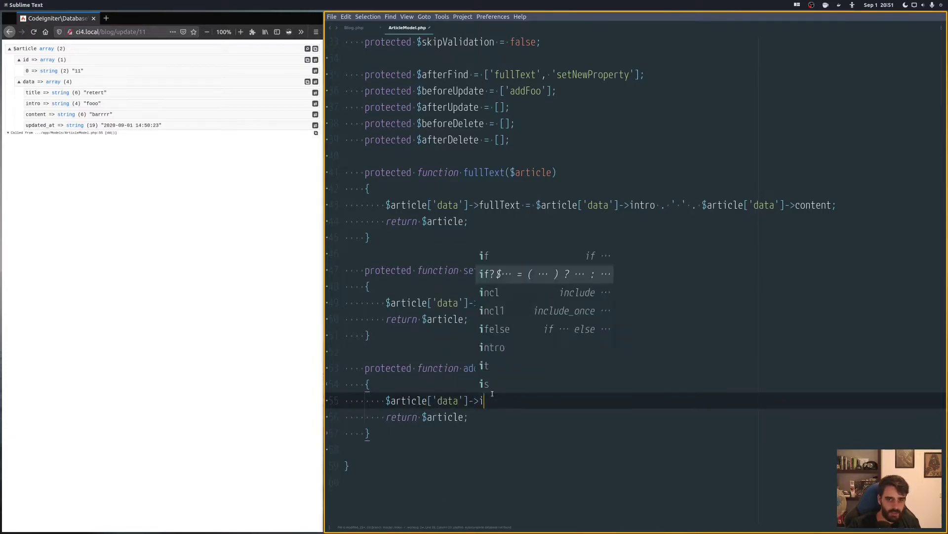
pyautogui.write('ntro = ')
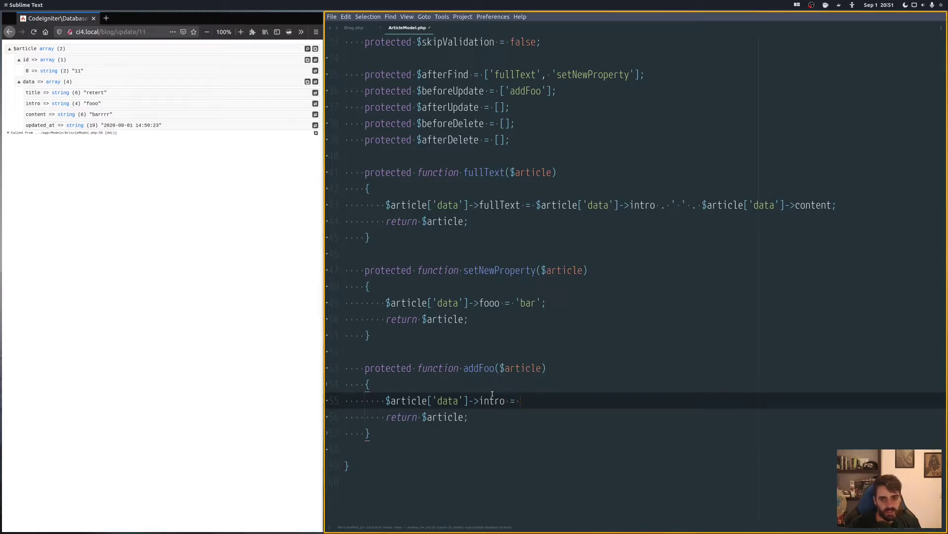
pyautogui.write('$art')
pyautogui.write('m')
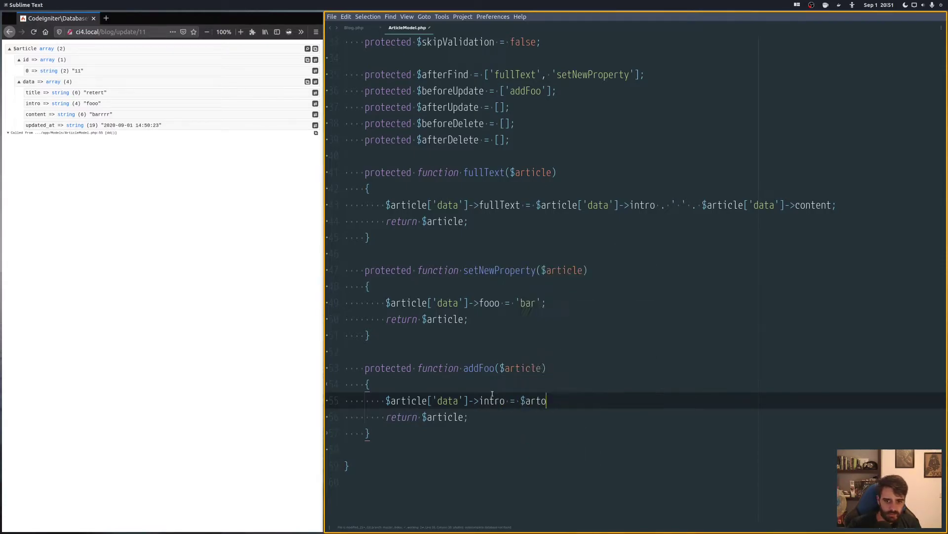
pyautogui.press('Tab')
pyautogui.write('[')
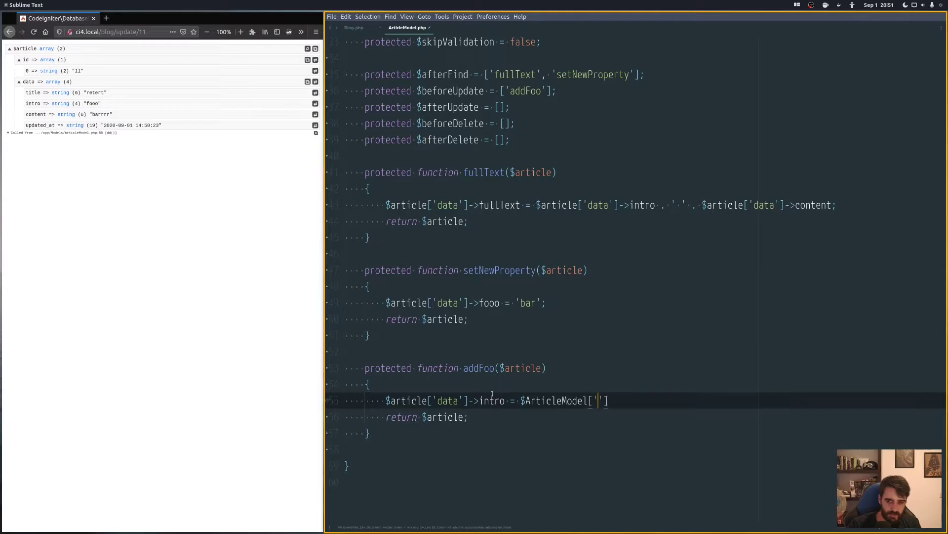
pyautogui.write("'data")
pyautogui.press('Escape')
pyautogui.press('BackSpace')
pyautogui.press('BackSpace')
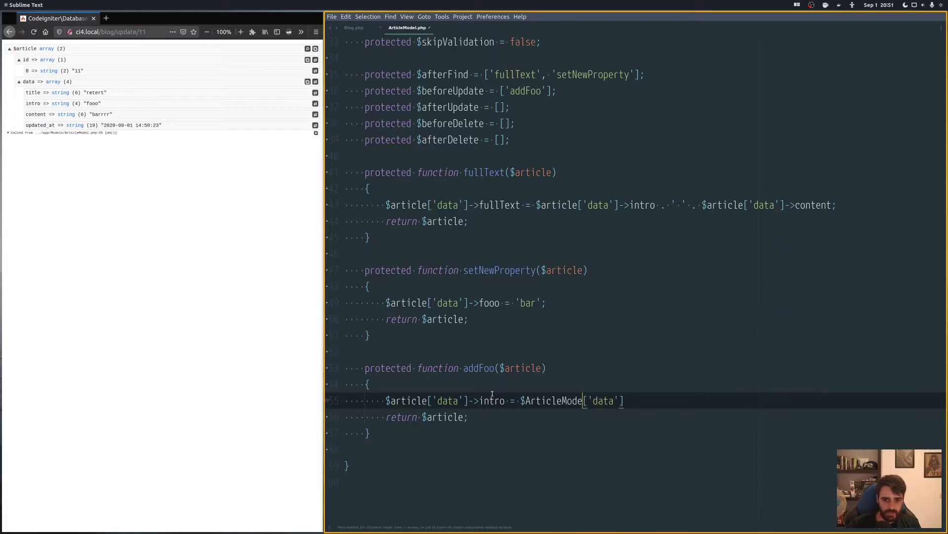
pyautogui.press('BackSpace')
pyautogui.press('BackSpace')
pyautogui.press('BackSpace')
pyautogui.press('BackSpace')
pyautogui.press('BackSpace')
pyautogui.press('BackSpace')
pyautogui.press('BackSpace')
pyautogui.press('BackSpace')
pyautogui.press('BackSpace')
pyautogui.write('arti')
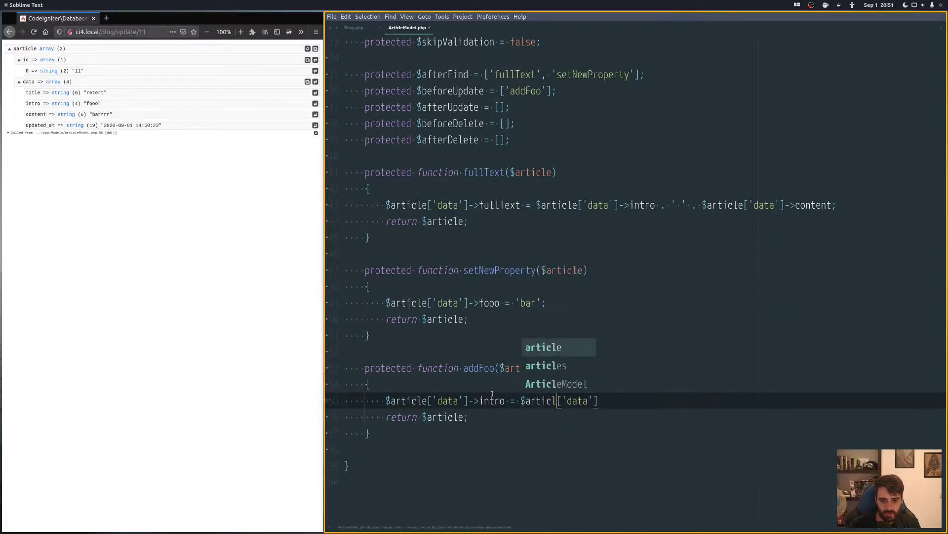
pyautogui.write('cle')
pyautogui.press('Escape')
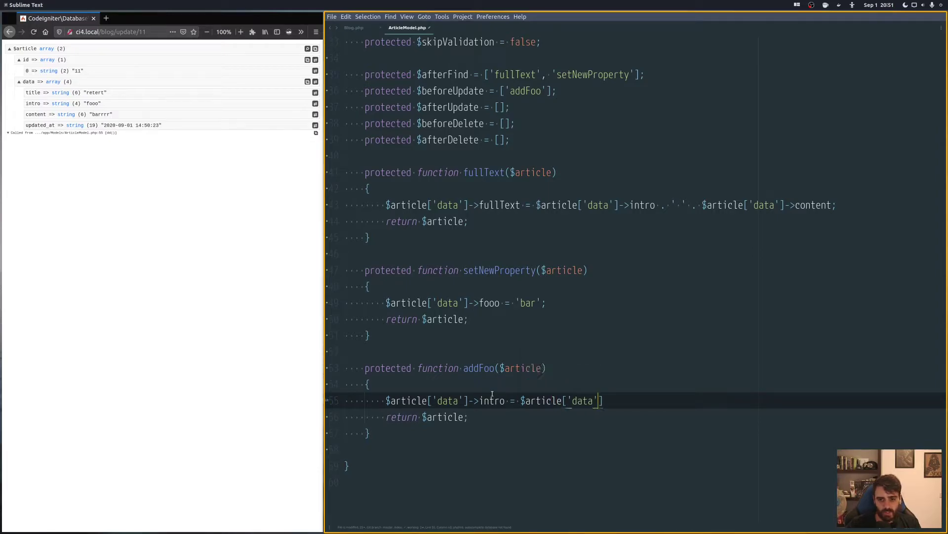
pyautogui.press('End')
pyautogui.write('->intro')
pyautogui.write('. ')
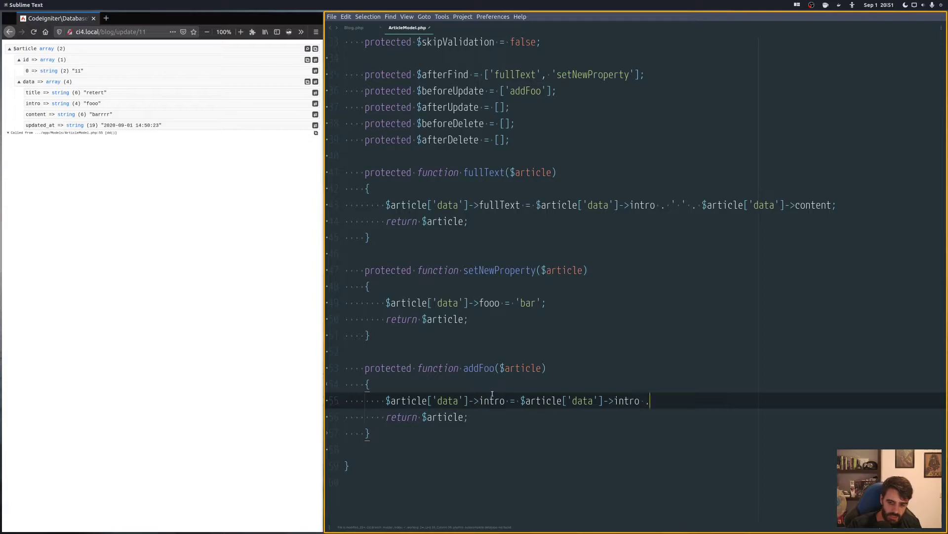
pyautogui.write("'")
pyautogui.press('BackSpace')
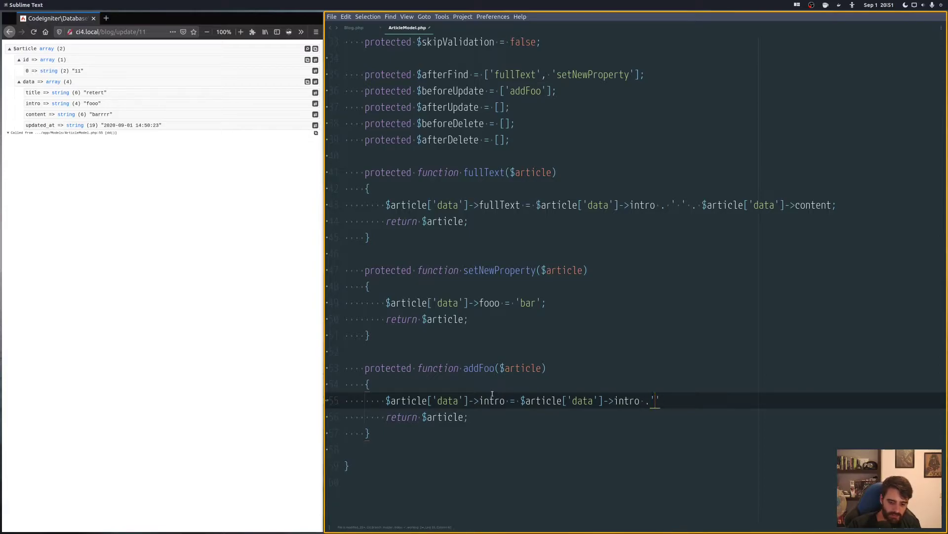
pyautogui.write('5000')
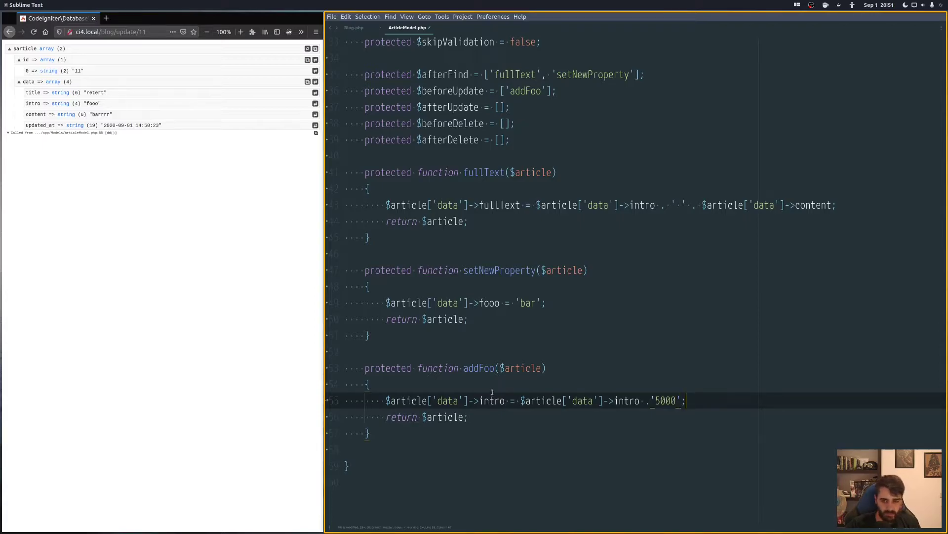
pyautogui.hotkey('ctrl', 's')
# Step: Add a dd($article) line below the intro assignment
pyautogui.click(137, 291)
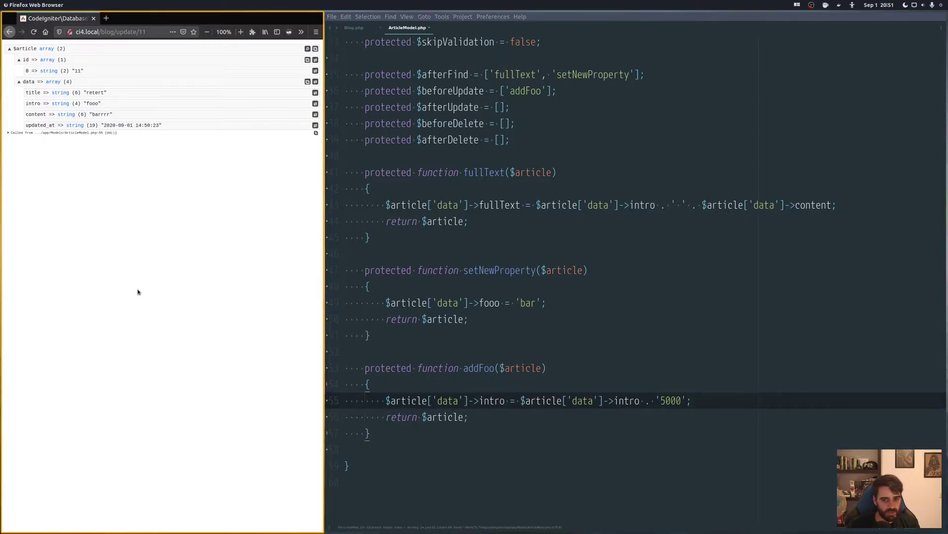
pyautogui.click(729, 402)
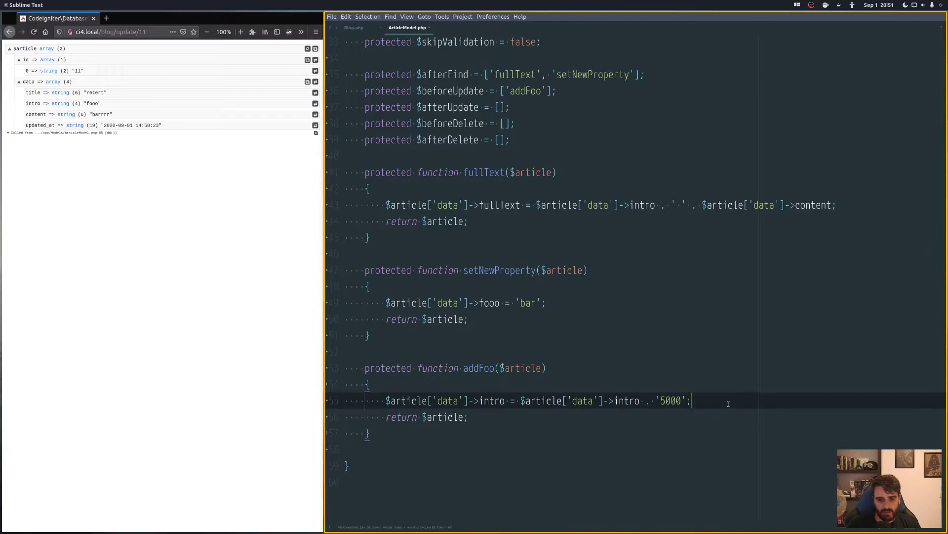
pyautogui.press('Return')
pyautogui.write('dd($')
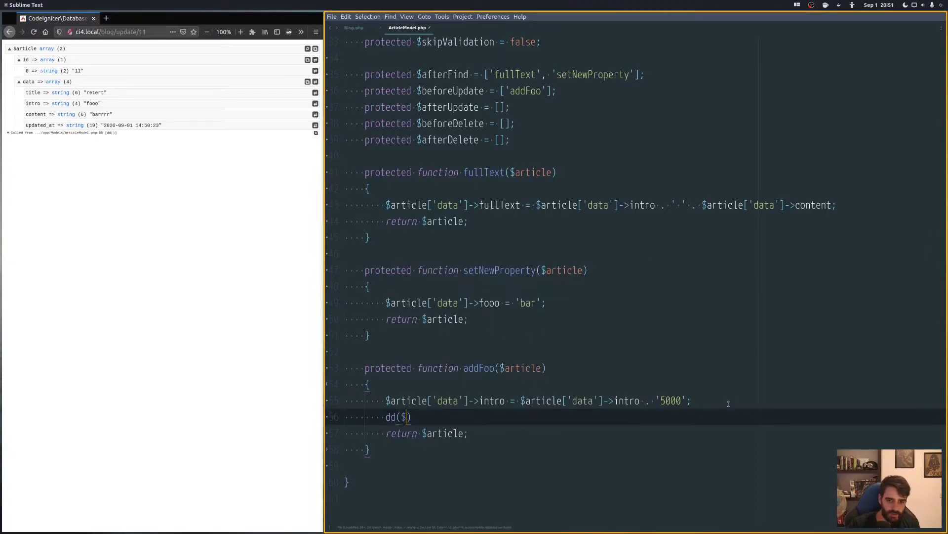
pyautogui.write('ar')
pyautogui.press('Return')
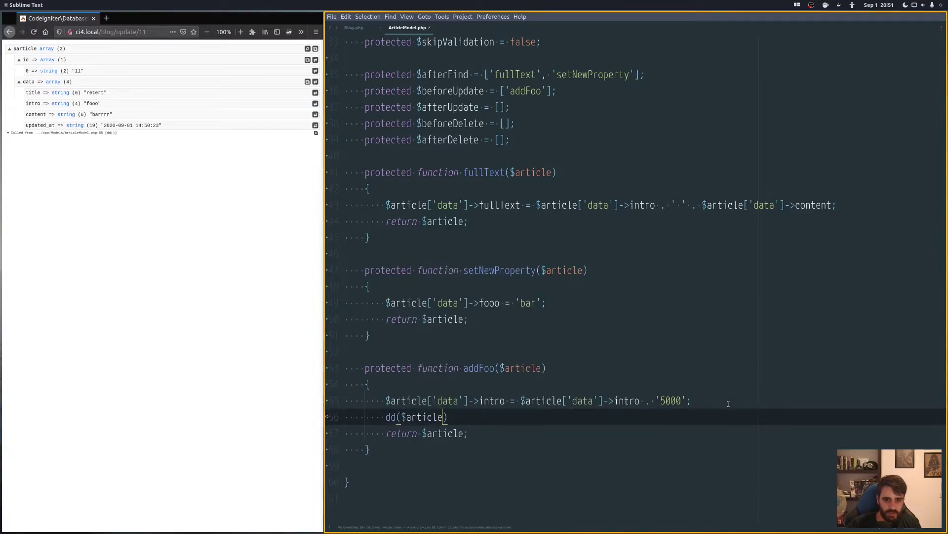
pyautogui.press('Down')
pyautogui.press('Home')
pyautogui.press('Up')
pyautogui.press('End')
pyautogui.write(';')
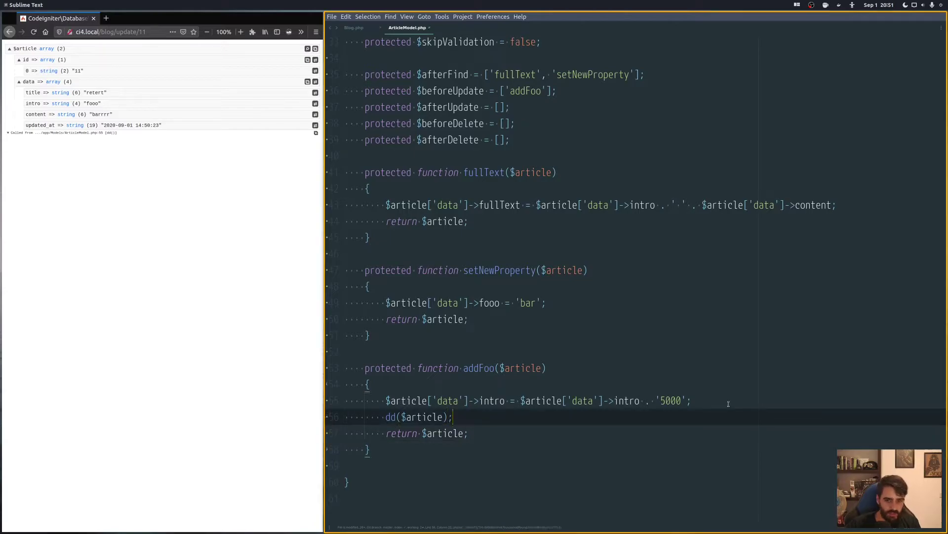
pyautogui.click(241, 400)
# Step: Resend the form, then change both ->intro accesses on line 55 to ['intro'] keys
pyautogui.press('F5')
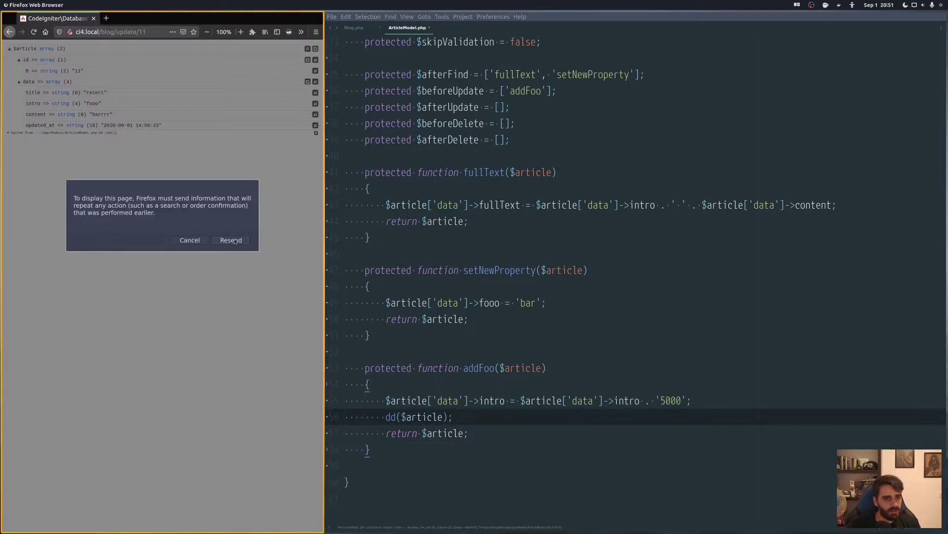
pyautogui.click(238, 242)
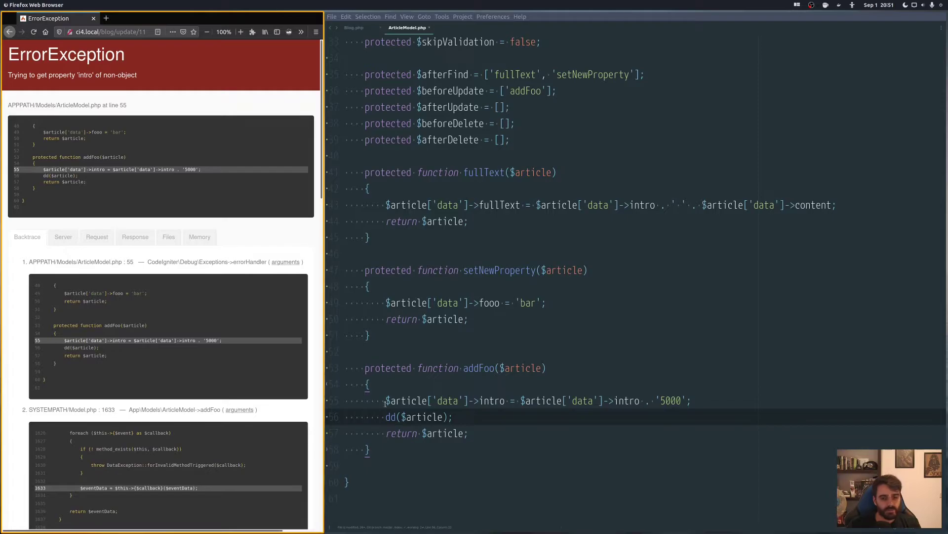
pyautogui.click(495, 401)
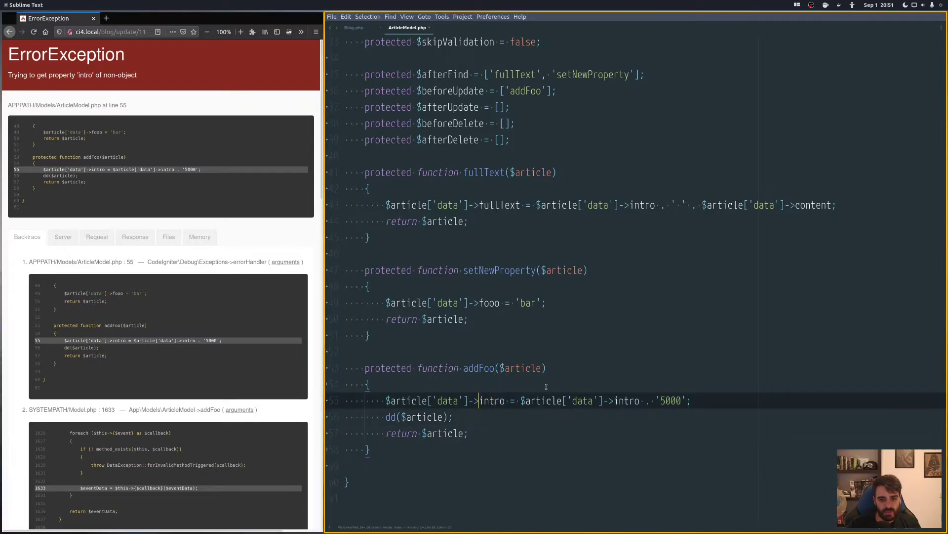
pyautogui.press('BackSpace')
pyautogui.press('BackSpace')
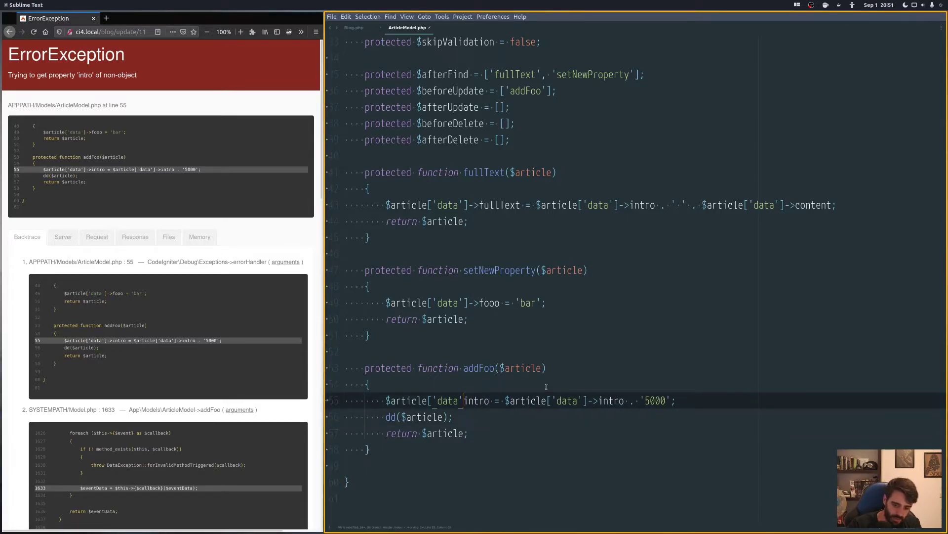
pyautogui.write('][')
pyautogui.hotkey('ctrl', 'Right')
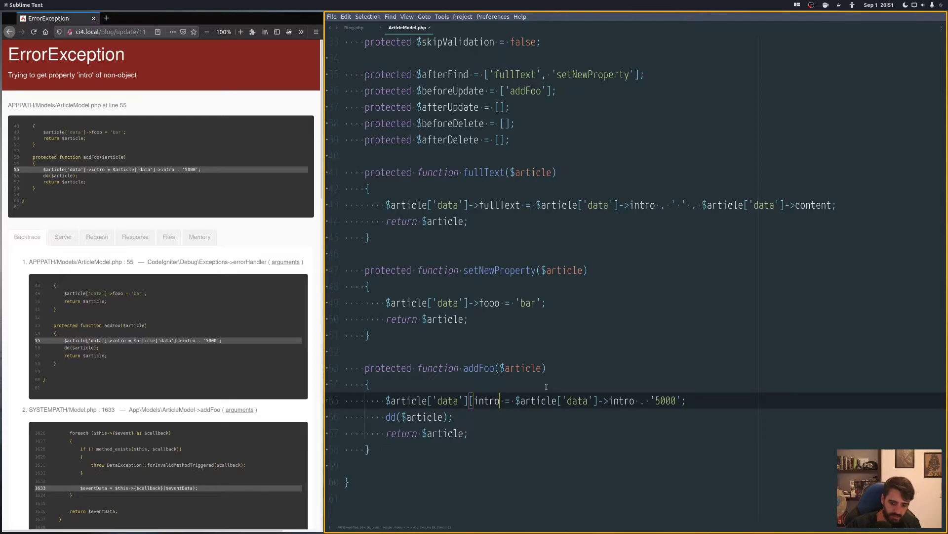
pyautogui.write(']')
pyautogui.hotkey('shift', 'Left')
pyautogui.hotkey('shift', 'Left')
pyautogui.hotkey('shift', 'Left')
pyautogui.hotkey('shift', 'Left')
pyautogui.hotkey('shift', 'Left')
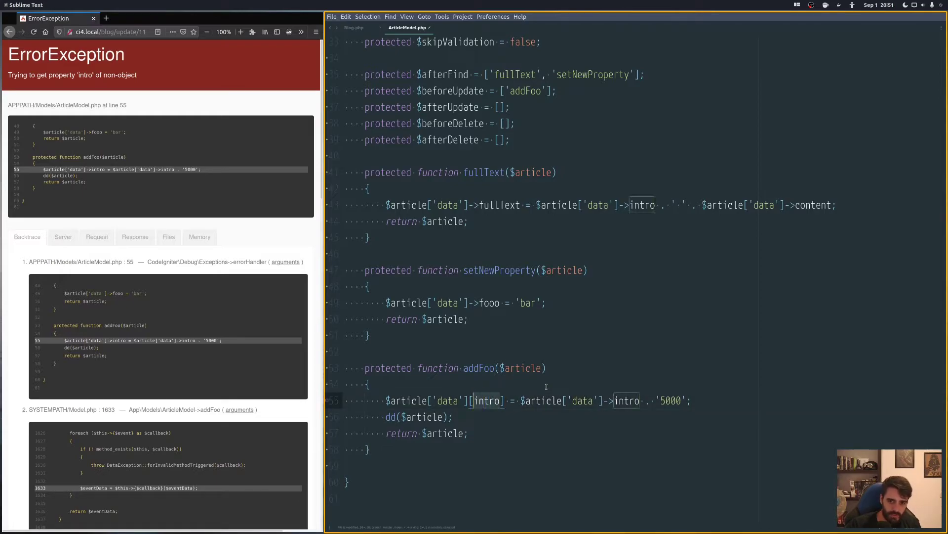
pyautogui.write("'")
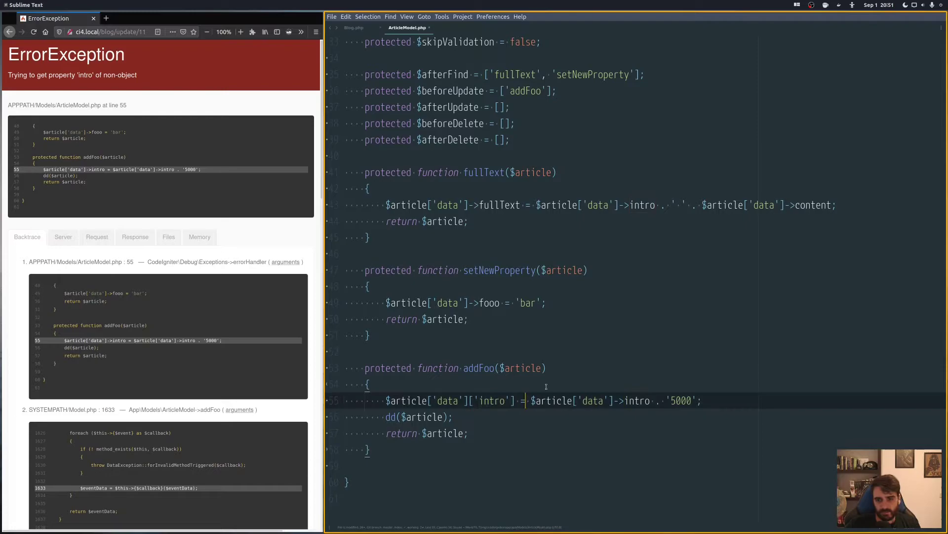
pyautogui.hotkey('ctrl', 'Right')
pyautogui.hotkey('ctrl', 'Right')
pyautogui.hotkey('ctrl', 'Right')
pyautogui.press('Delete')
pyautogui.press('Delete')
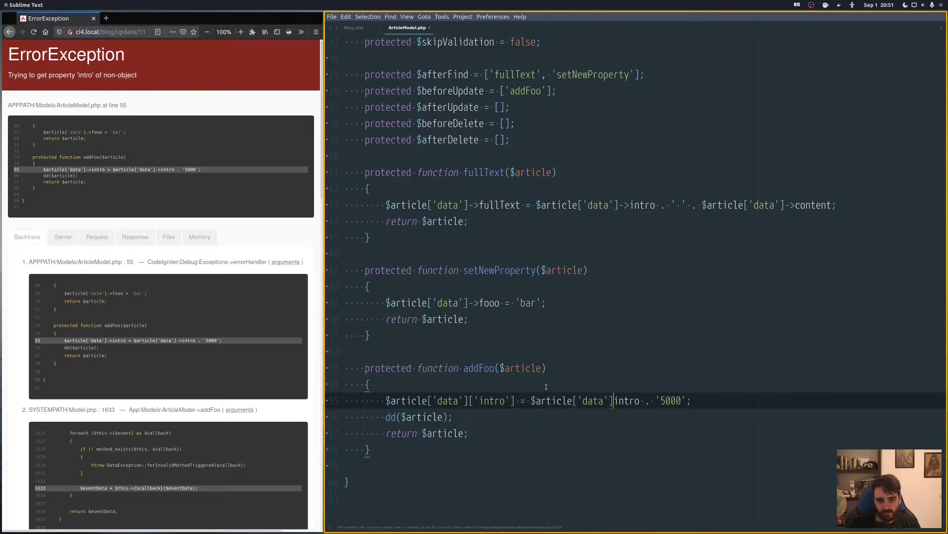
pyautogui.write('[')
pyautogui.hotkey('ctrl', 'shift', 'Right')
pyautogui.write("'data")
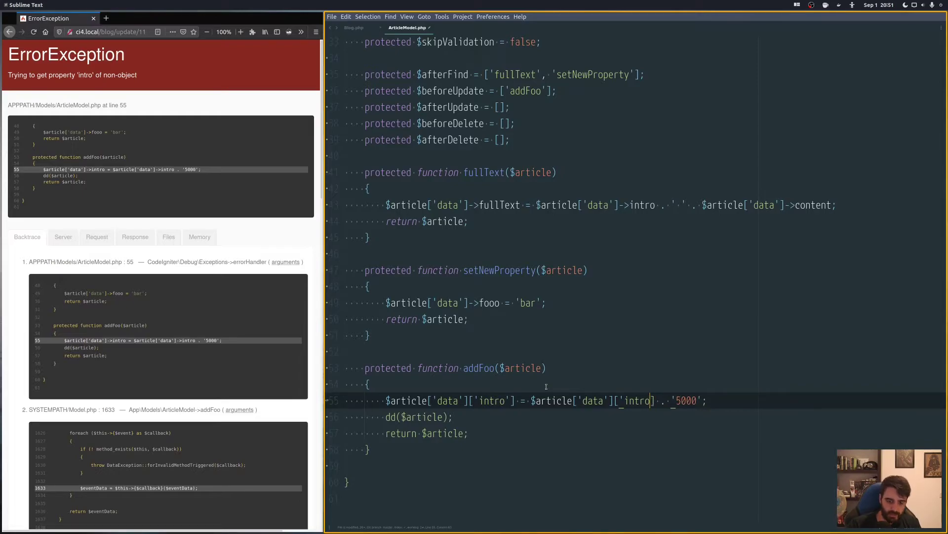
pyautogui.write("']")
# Step: Resend the update and expand the dumped data to confirm intro reads 'fooo5000'
pyautogui.click(236, 231)
pyautogui.press('F5')
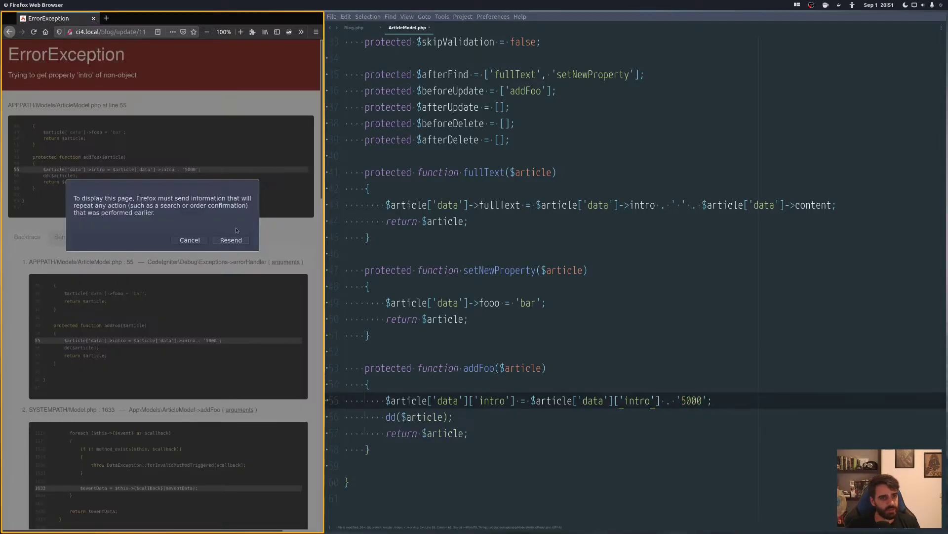
pyautogui.click(229, 241)
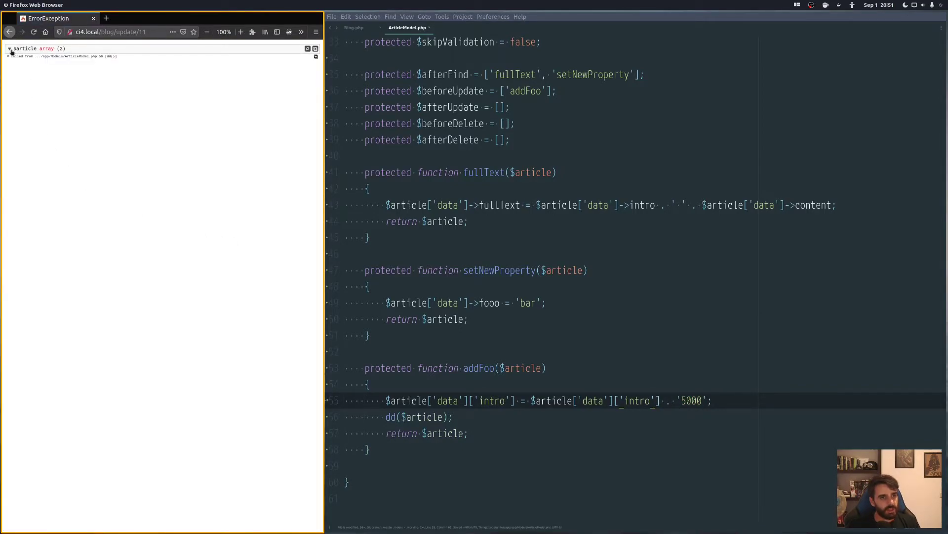
pyautogui.click(19, 71)
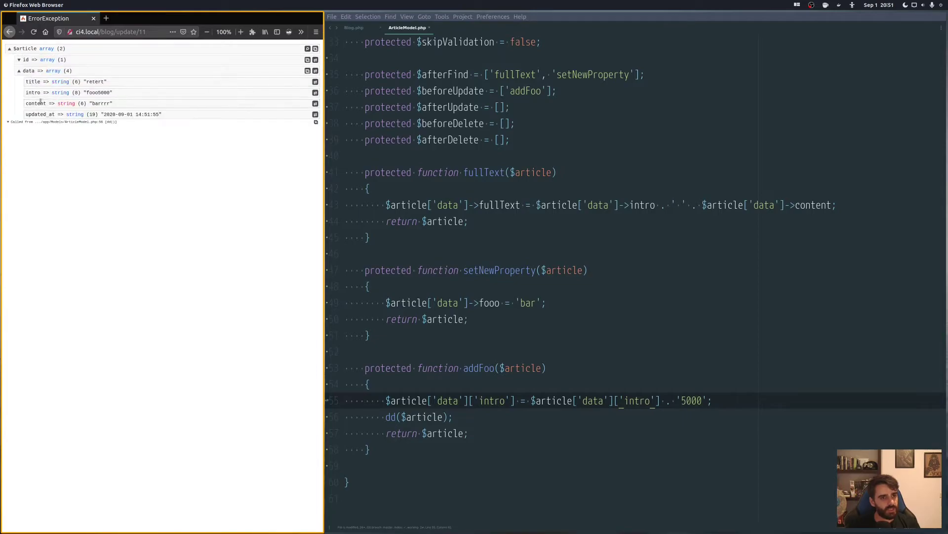
pyautogui.moveTo(39, 93); pyautogui.dragTo(126, 93)
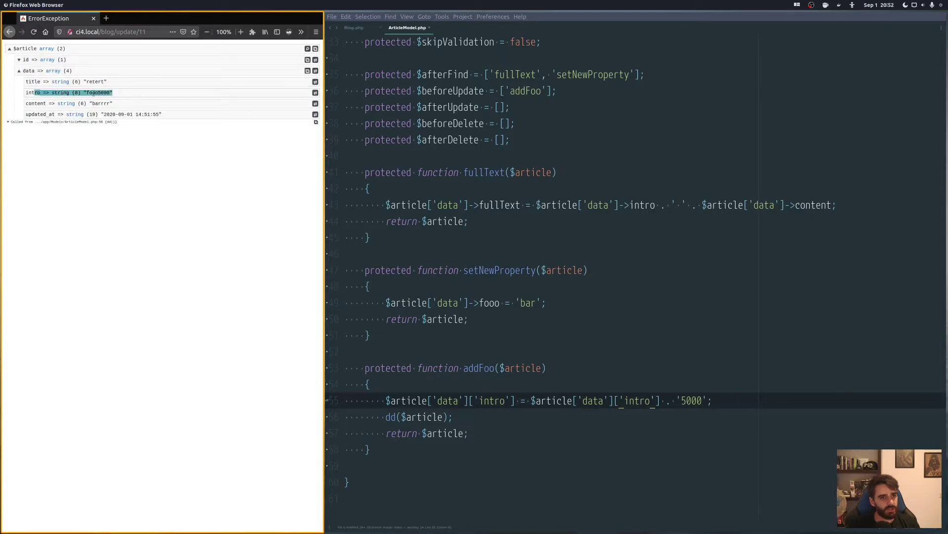
pyautogui.doubleClick(119, 92)
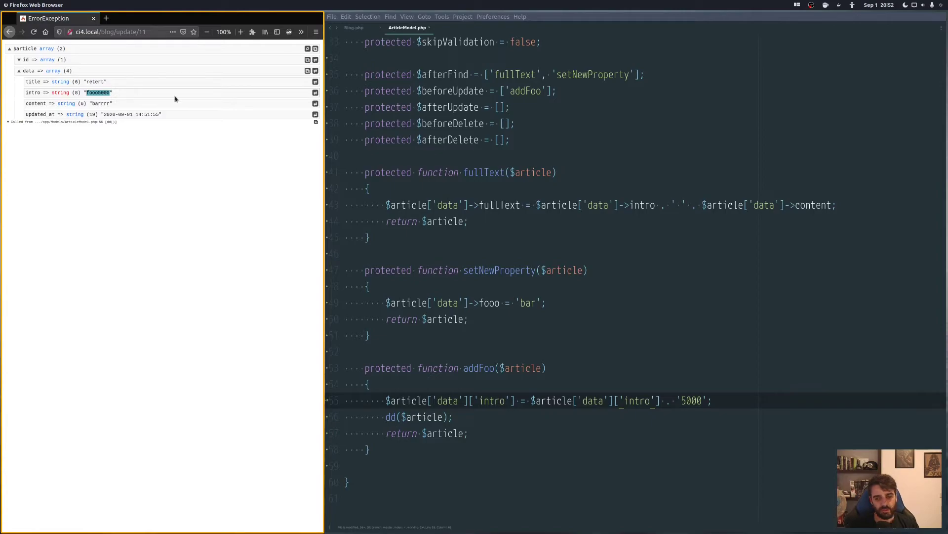
pyautogui.click(649, 351)
pyautogui.click(625, 417)
# Step: Select the dd($article) debug line and the $beforeDelete and $afterDelete callback names
pyautogui.click(504, 401)
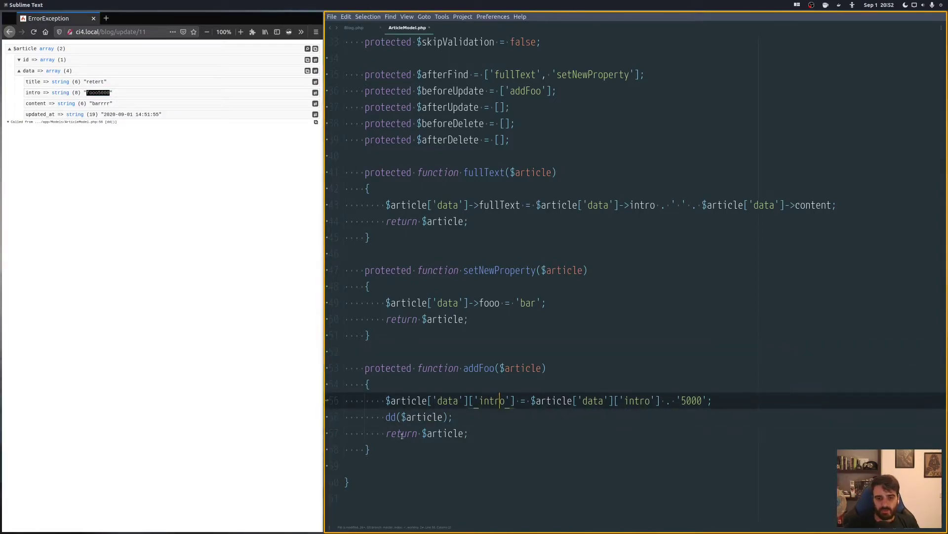
pyautogui.moveTo(387, 416); pyautogui.dragTo(549, 418)
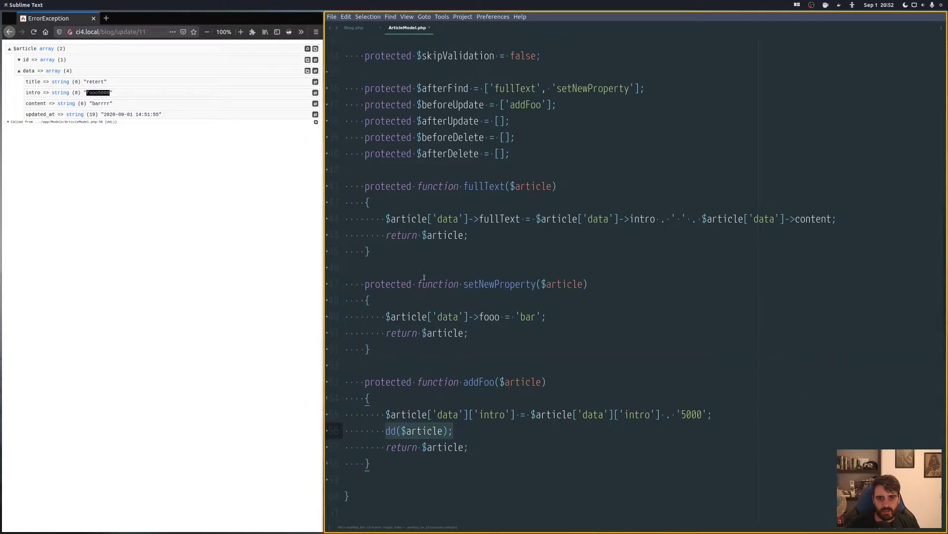
pyautogui.scroll(3, 502, 189)
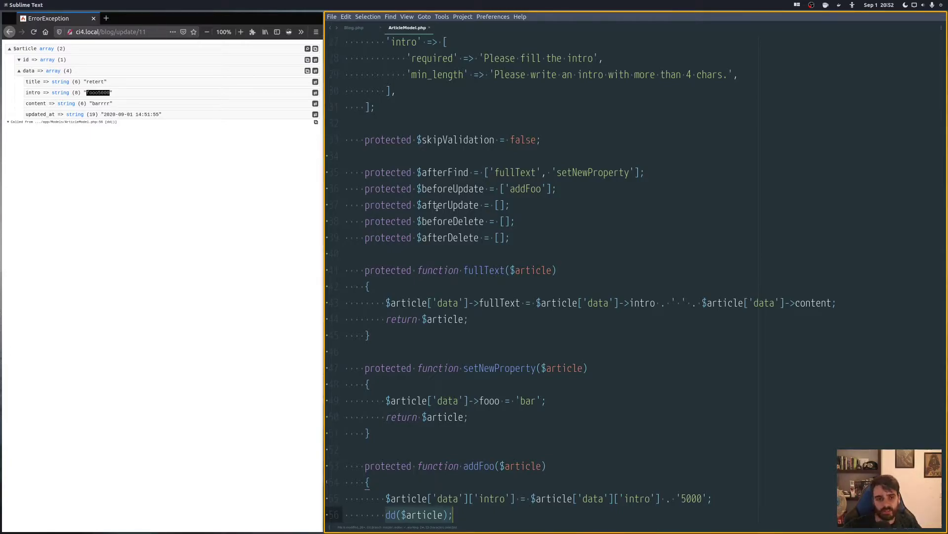
pyautogui.doubleClick(449, 221)
pyautogui.click(447, 238)
pyautogui.click(484, 221)
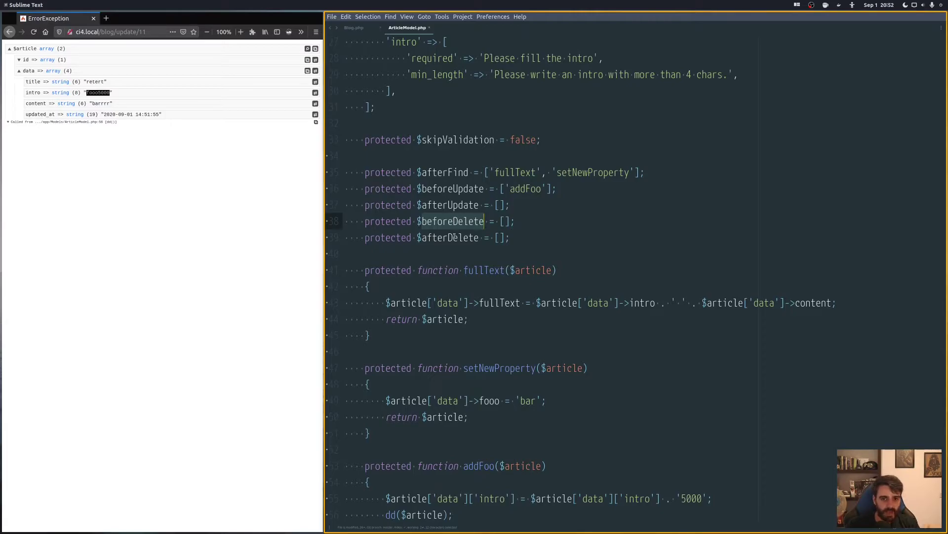
pyautogui.doubleClick(455, 237)
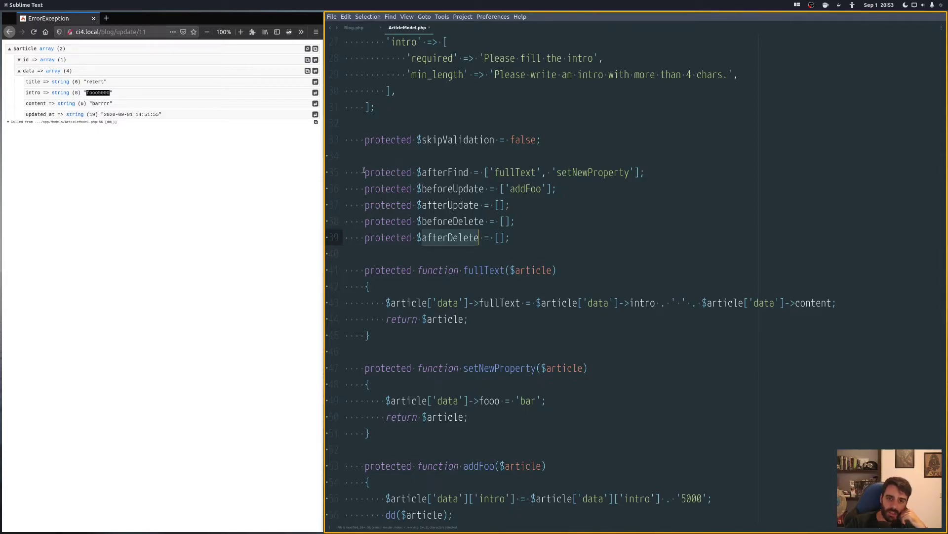
# Step: Review the callback declarations and place the caret after $afterFind for editing
pyautogui.moveTo(363, 172); pyautogui.dragTo(541, 239)
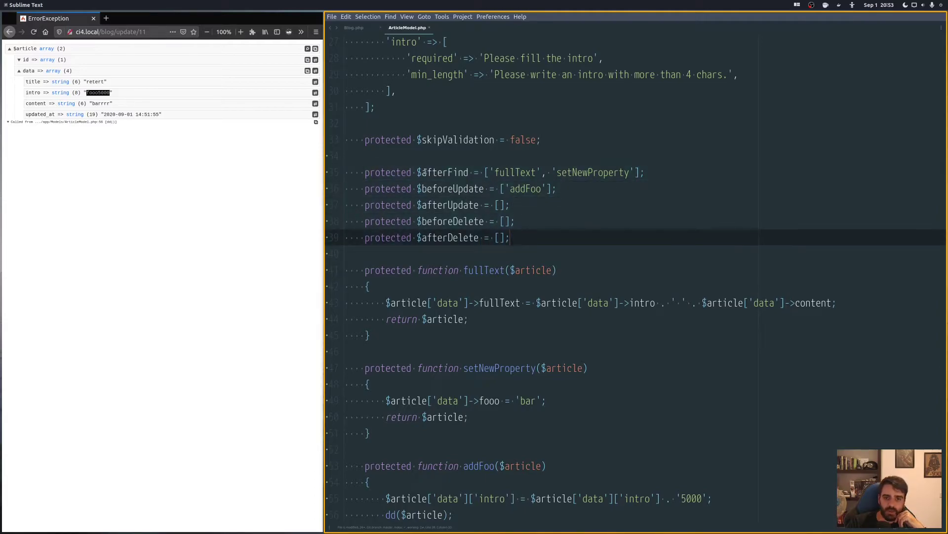
pyautogui.click(470, 172)
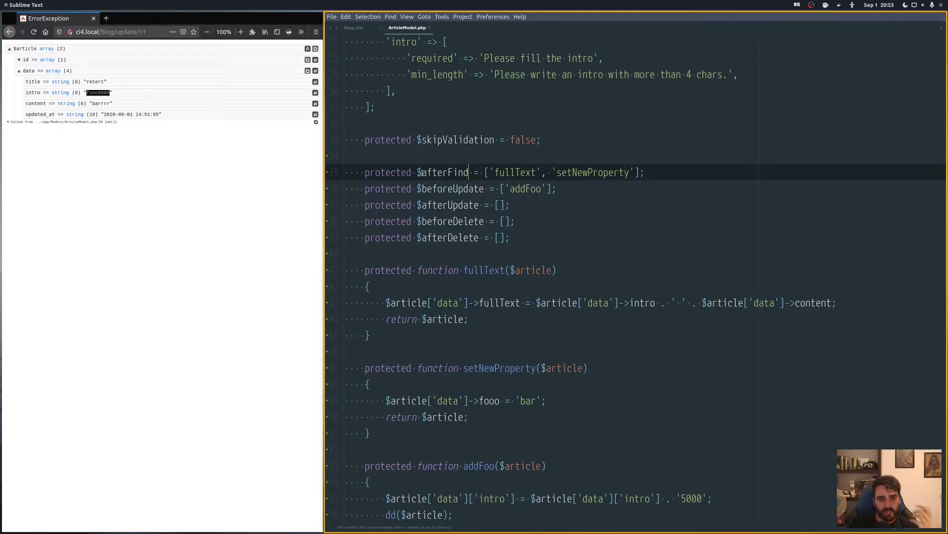
pyautogui.moveTo(551, 237); pyautogui.dragTo(374, 188)
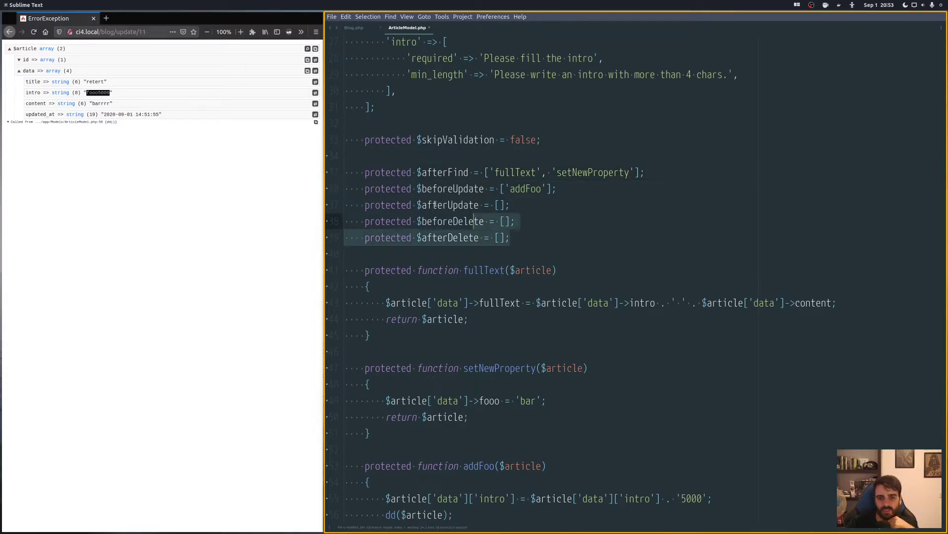
pyautogui.click(376, 172)
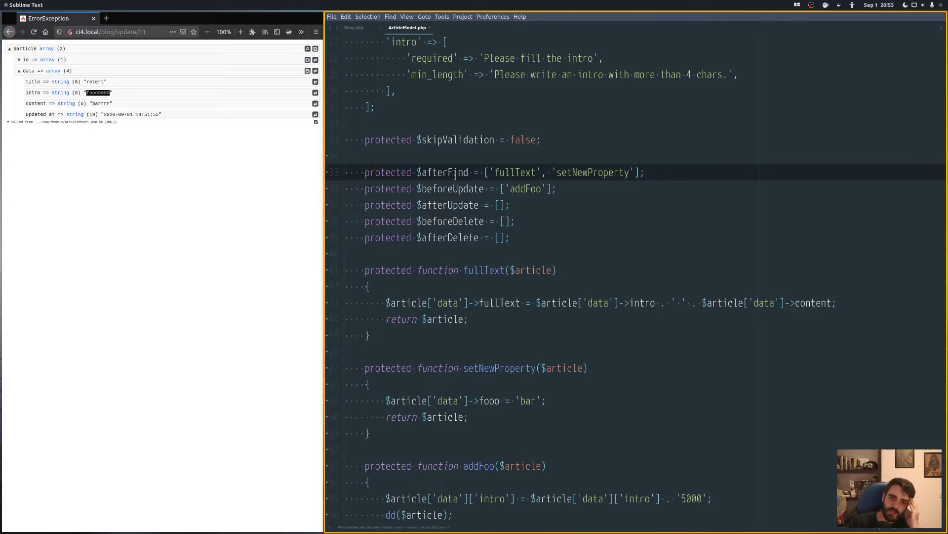
pyautogui.click(469, 171)
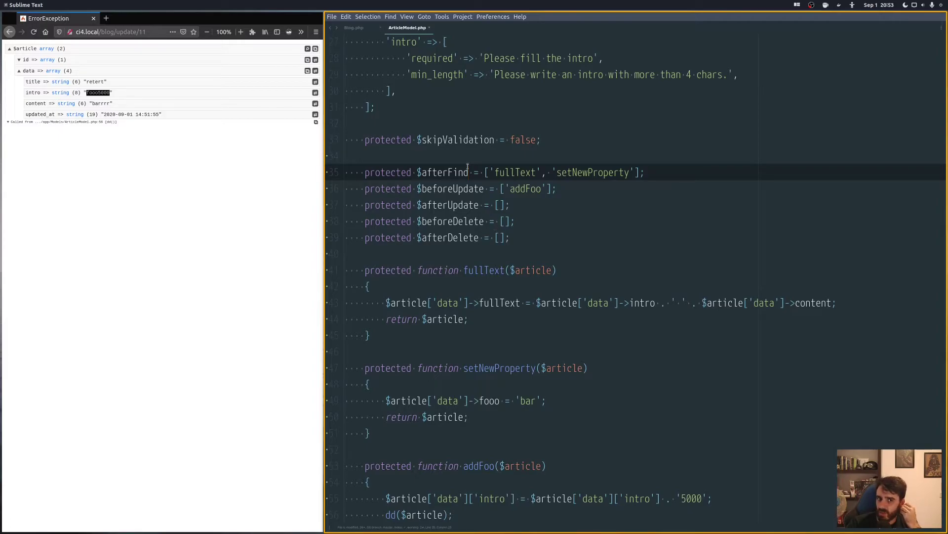
pyautogui.click(357, 36)
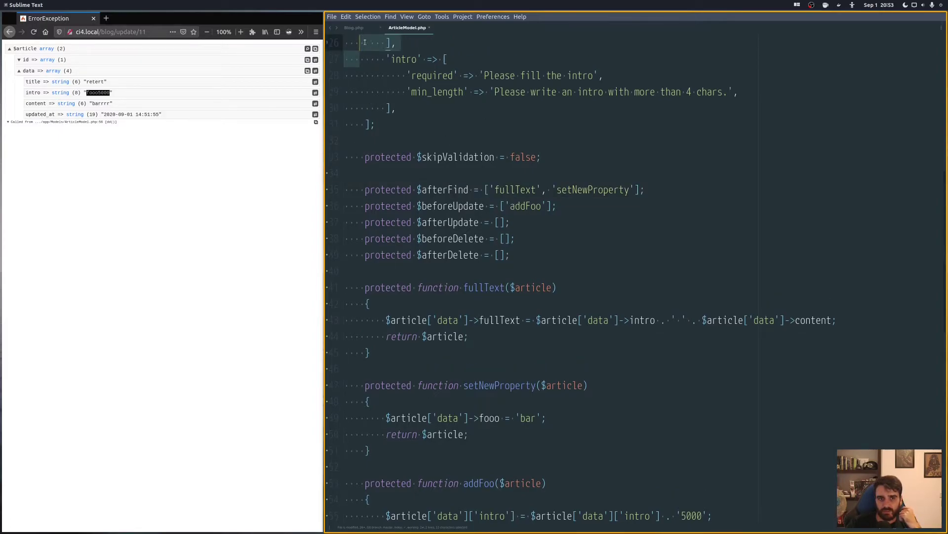
# Step: In Blog.php, restore the two index() lines that were accidentally overwritten
pyautogui.hotkey('ctrl', 'pageup')
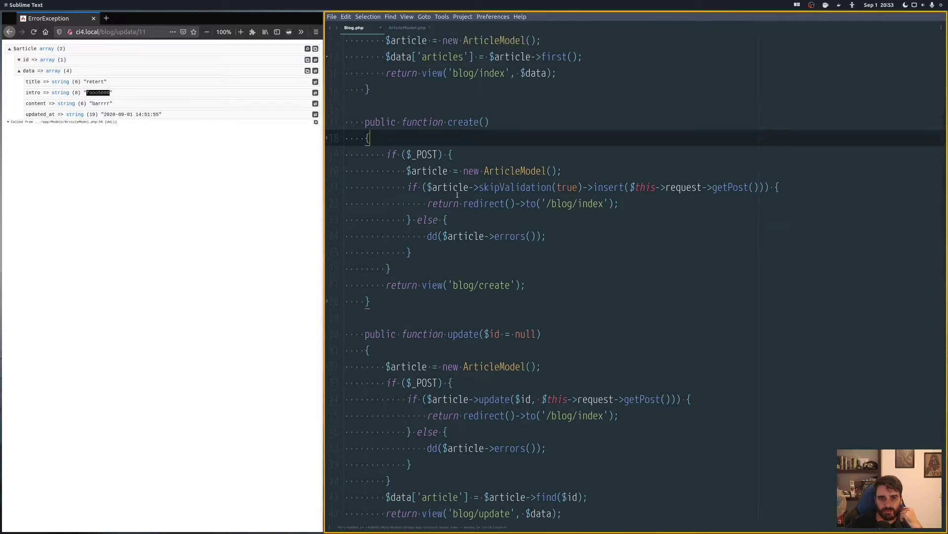
pyautogui.scroll(4, 457, 193)
pyautogui.moveTo(582, 238); pyautogui.dragTo(385, 221)
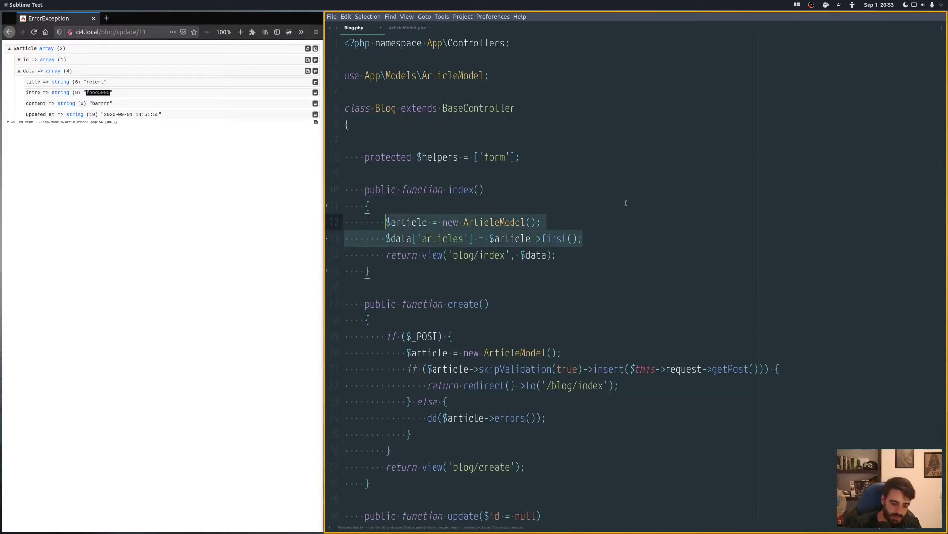
pyautogui.write('/')
pyautogui.hotkey('ctrl', 'z')
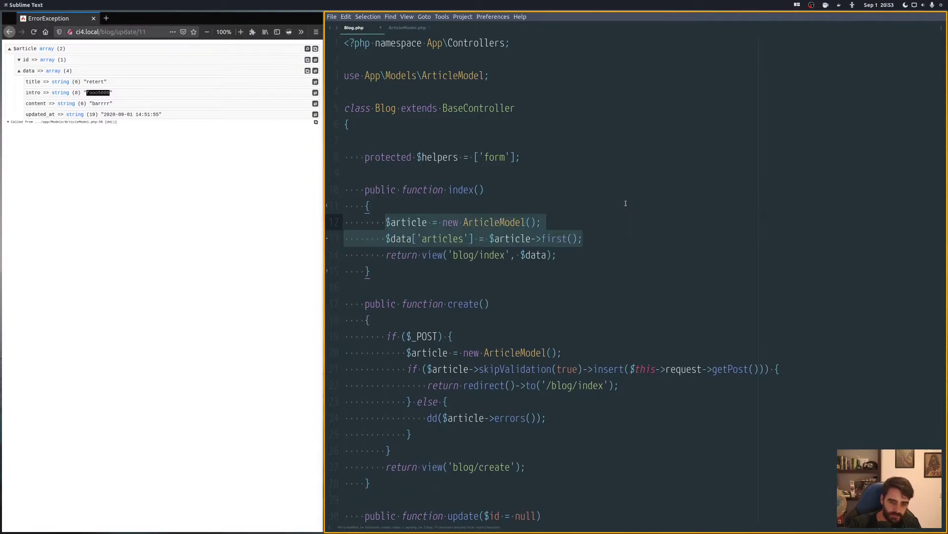
# Step: Comment out the $data first() fetch and the return view lines with //
pyautogui.press('Left')
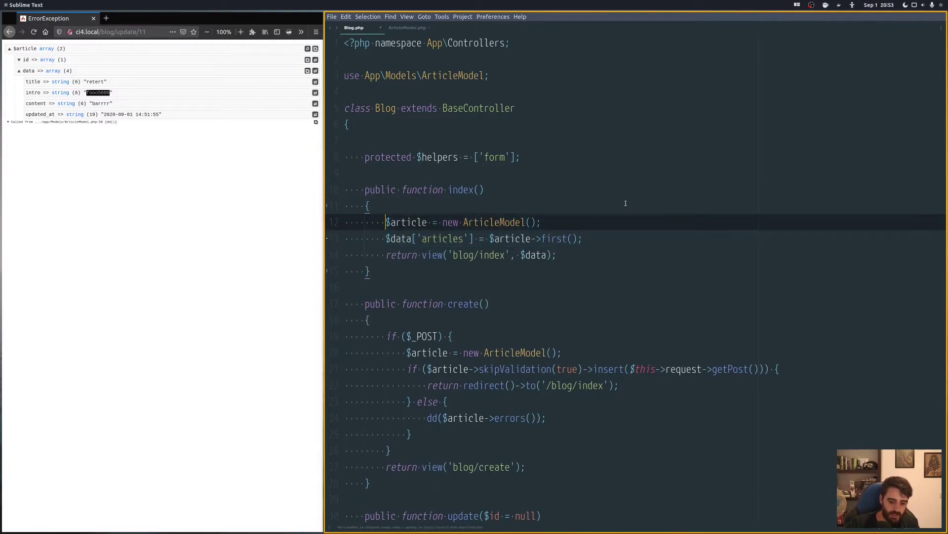
pyautogui.write('//')
pyautogui.press('Down')
pyautogui.write('//')
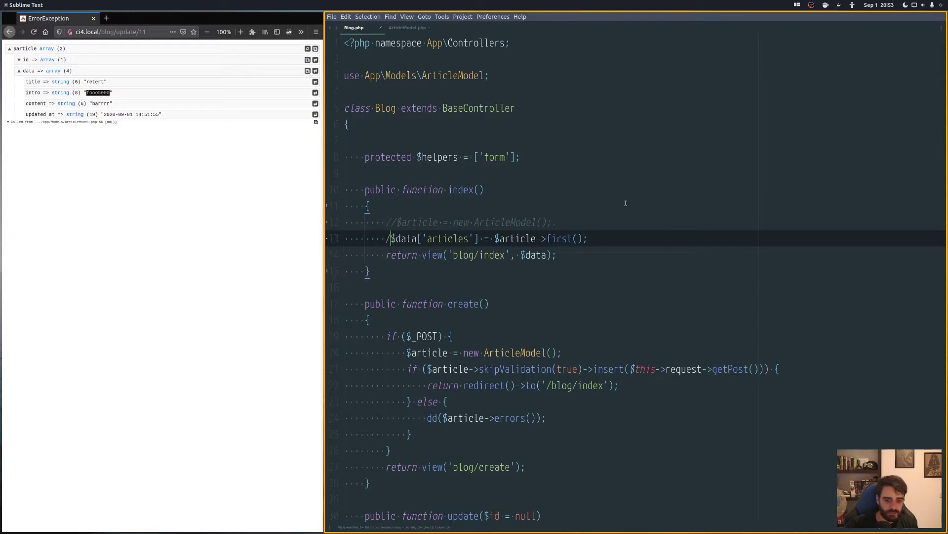
pyautogui.press('Up')
pyautogui.press('BackSpace')
pyautogui.press('BackSpace')
pyautogui.press('Down')
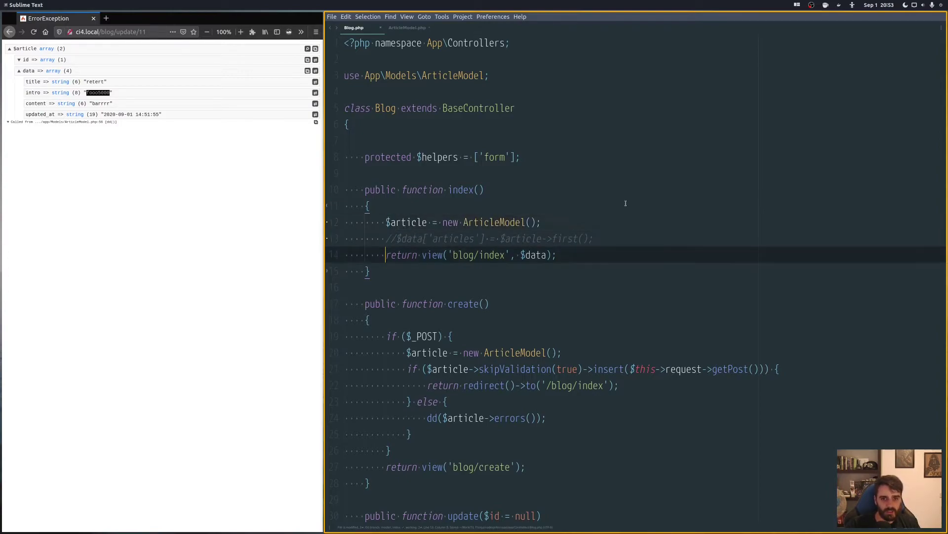
pyautogui.press('Down')
pyautogui.write('//')
pyautogui.press('Up')
pyautogui.press('Up')
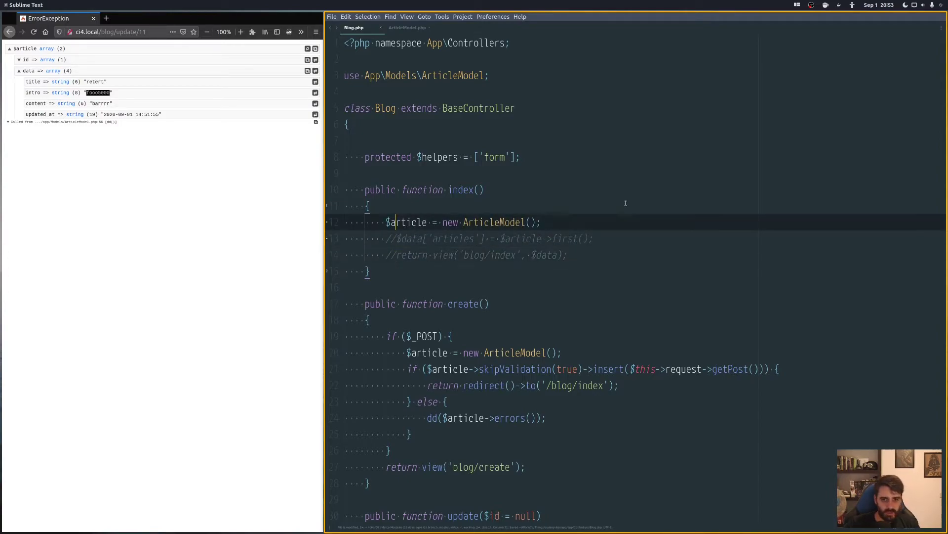
pyautogui.press('Down')
# Step: Add an unindented blank line below $article for the new code
pyautogui.press('Return')
pyautogui.press('Up')
pyautogui.press('Tab')
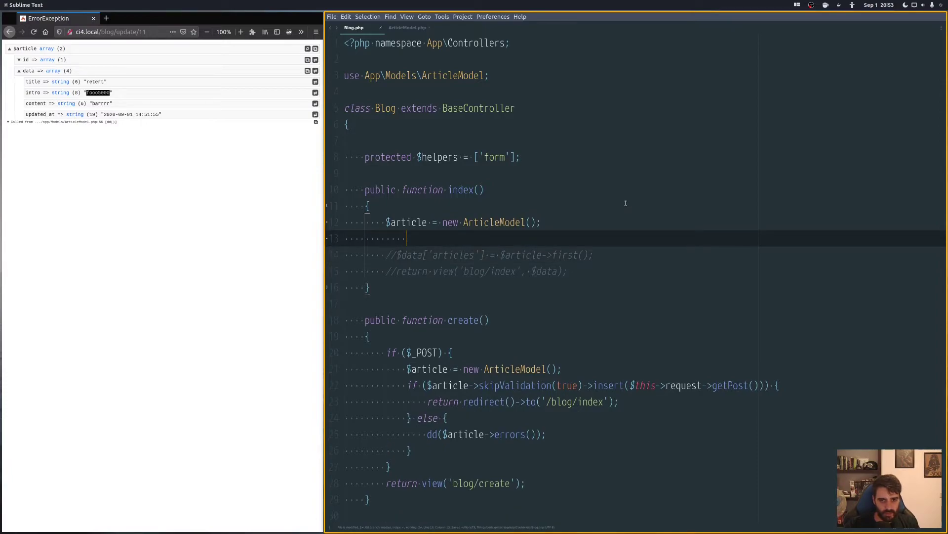
pyautogui.press('BackSpace')
pyautogui.click(186, 233)
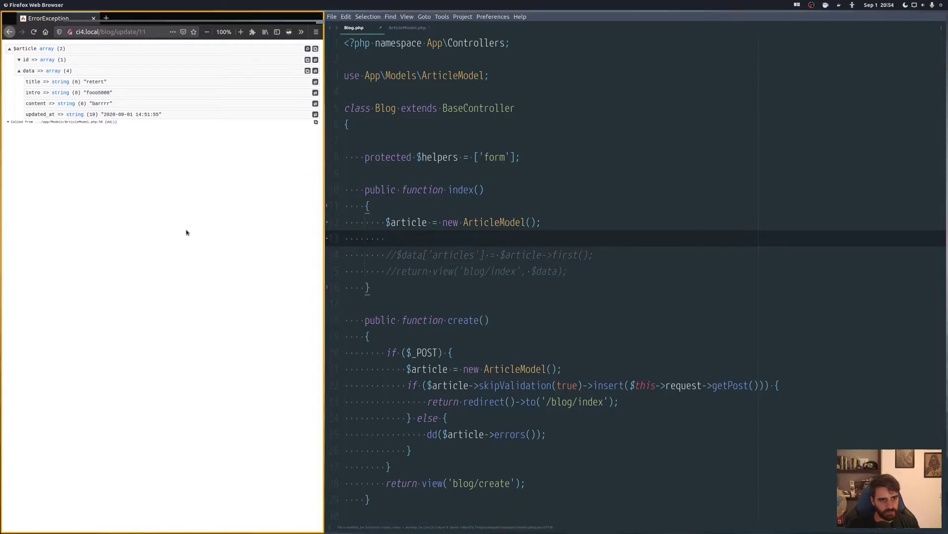
# Step: Load ci4.local/blog in Firefox and see the page come up blank
pyautogui.click(114, 32)
pyautogui.click(192, 49)
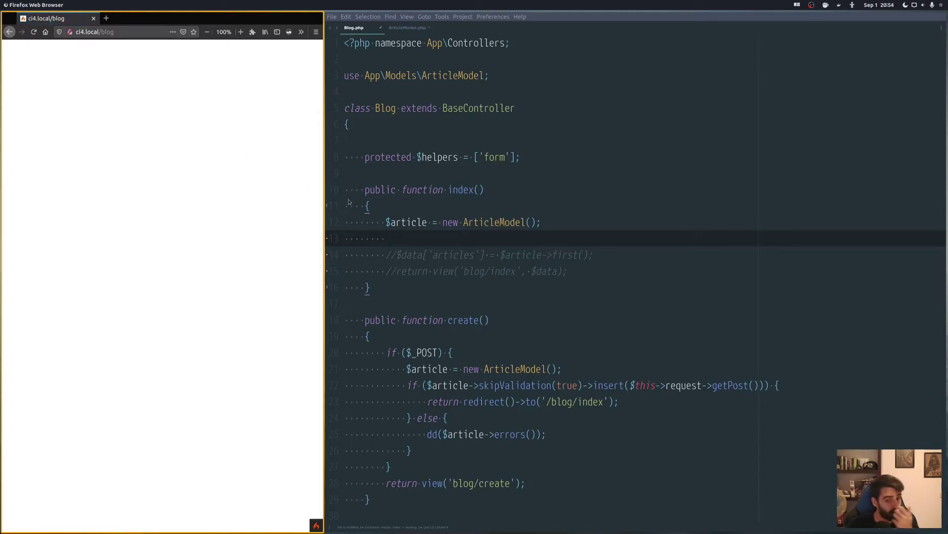
pyautogui.hotkey('alt', 'Tab')
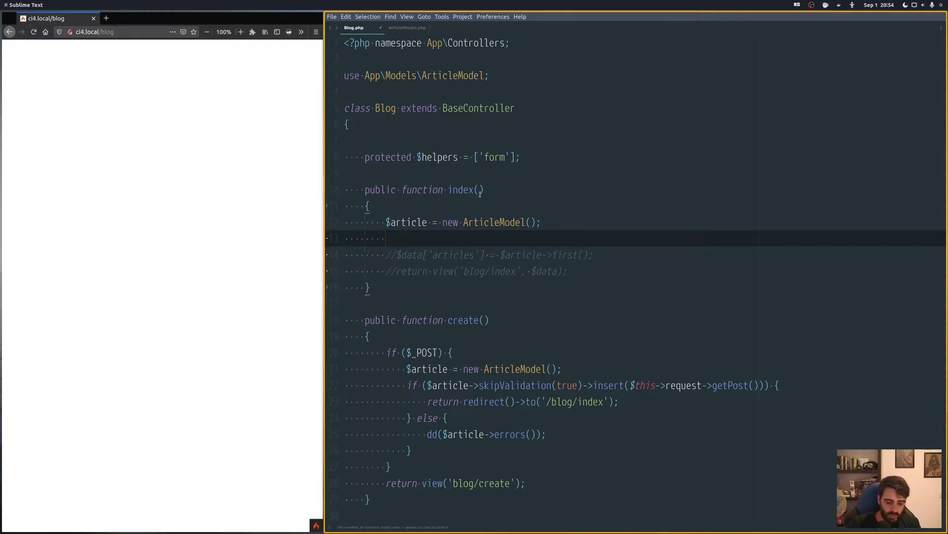
pyautogui.write('$')
pyautogui.write('a')
# Step: Write $data['articles'] = $article->checkId()->where('id', 11)->first(); on the blank line
pyautogui.press('BackSpace')
pyautogui.write('d')
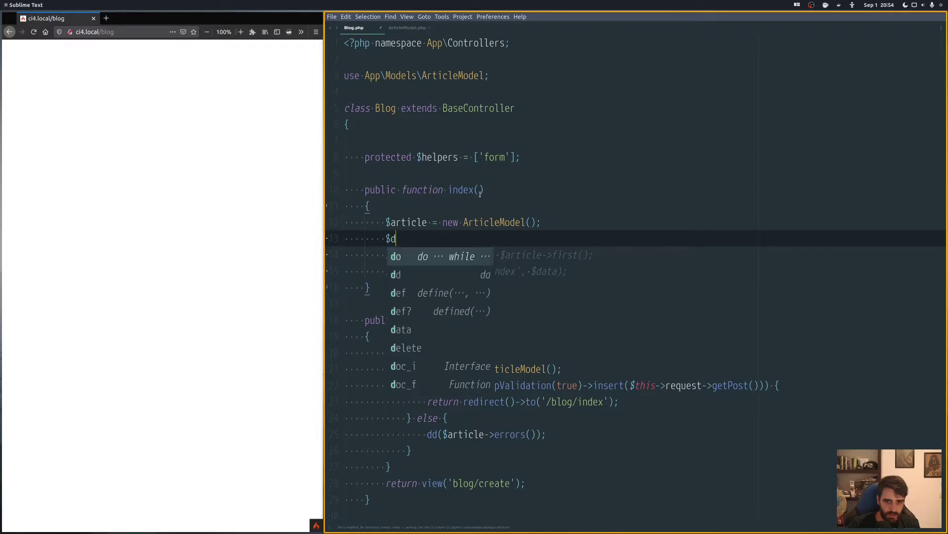
pyautogui.write("ata['da")
pyautogui.press('BackSpace')
pyautogui.press('BackSpace')
pyautogui.write('a')
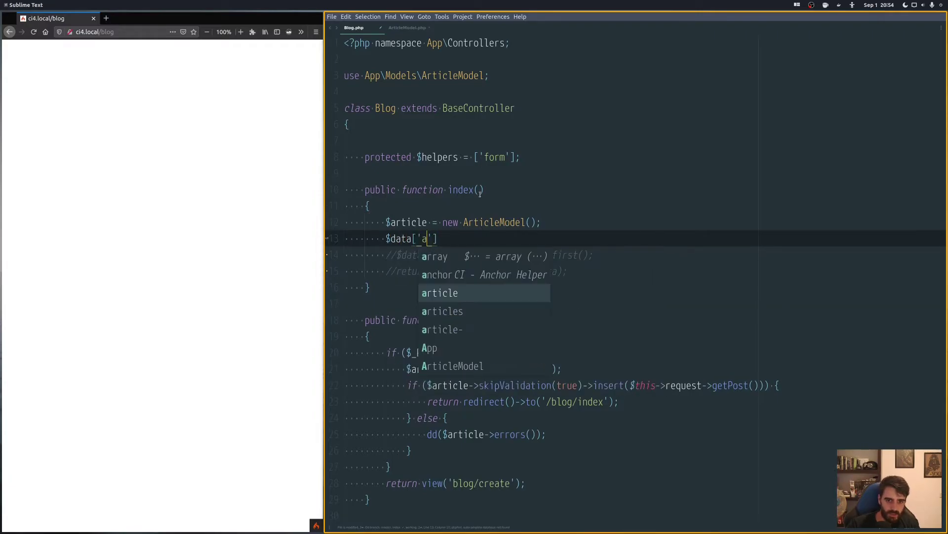
pyautogui.write('rticles')
pyautogui.press('Right')
pyautogui.press('Right')
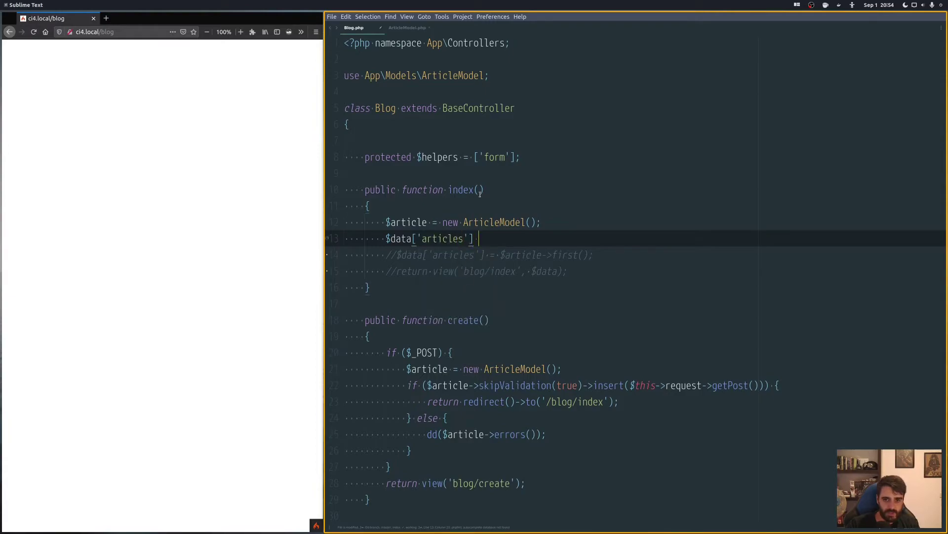
pyautogui.write('= $artic')
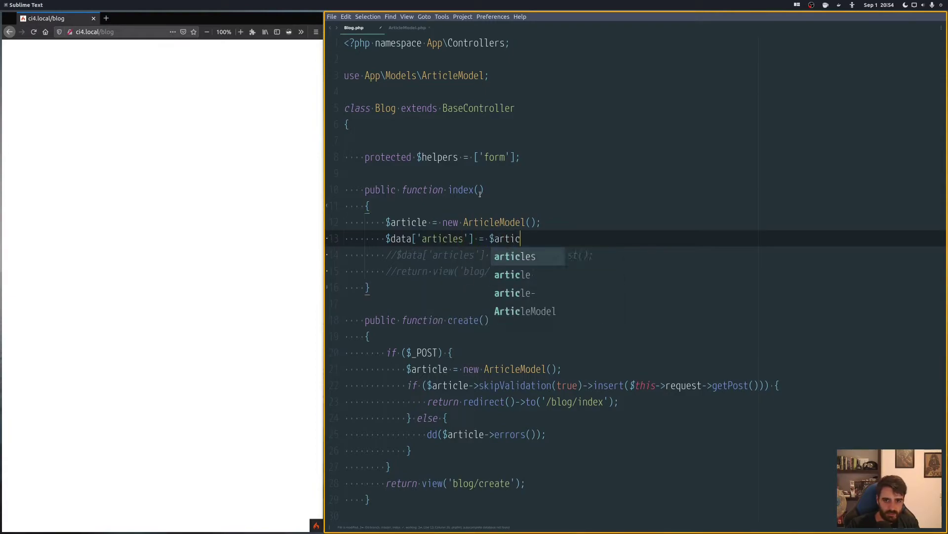
pyautogui.write('le->')
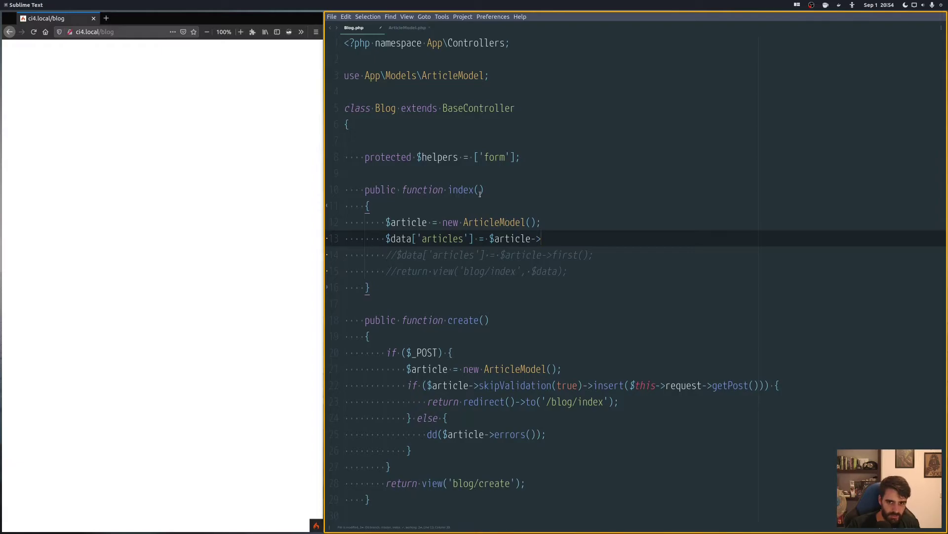
pyautogui.write('che')
pyautogui.write('ckId')
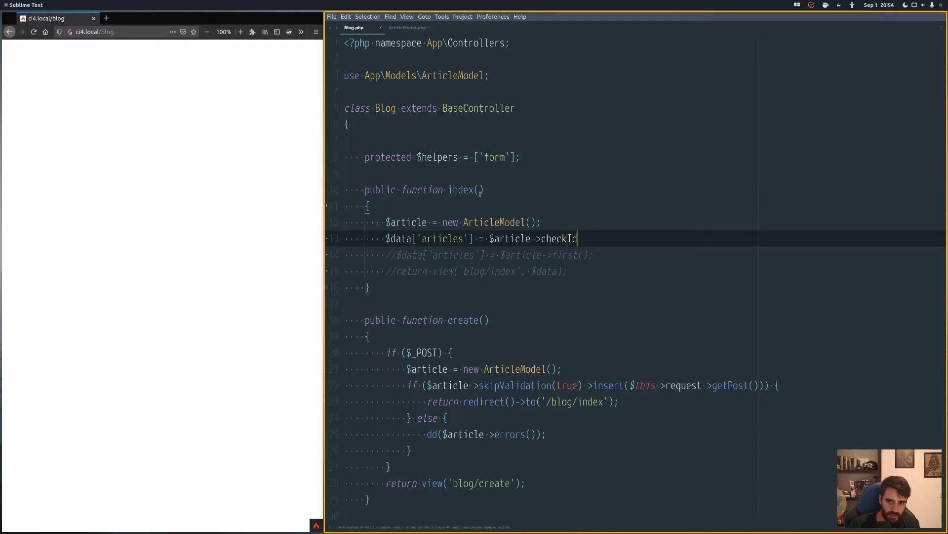
pyautogui.write('()-')
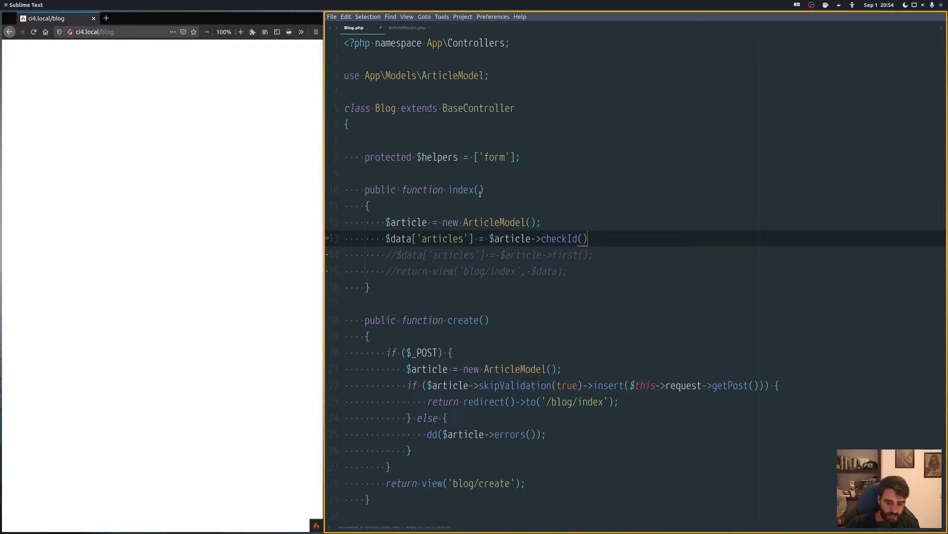
pyautogui.write('>')
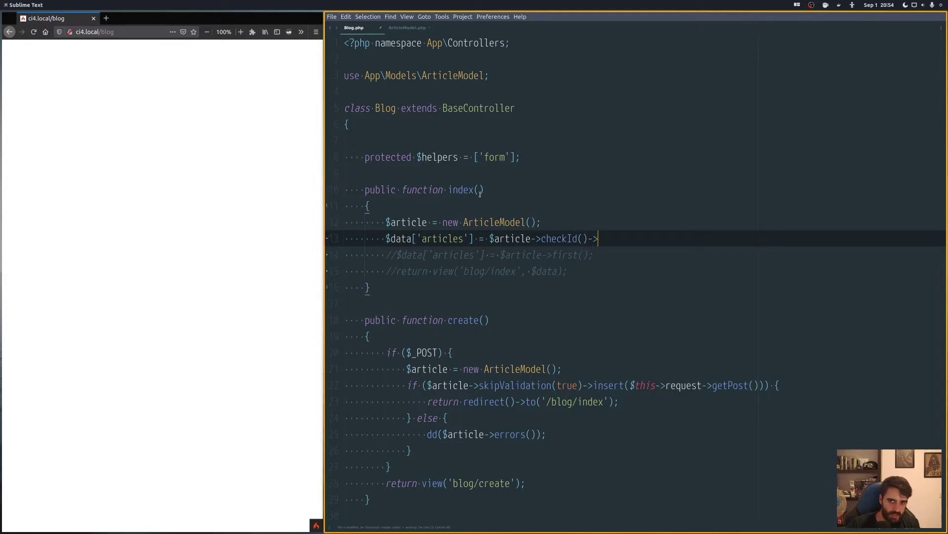
pyautogui.write('wher')
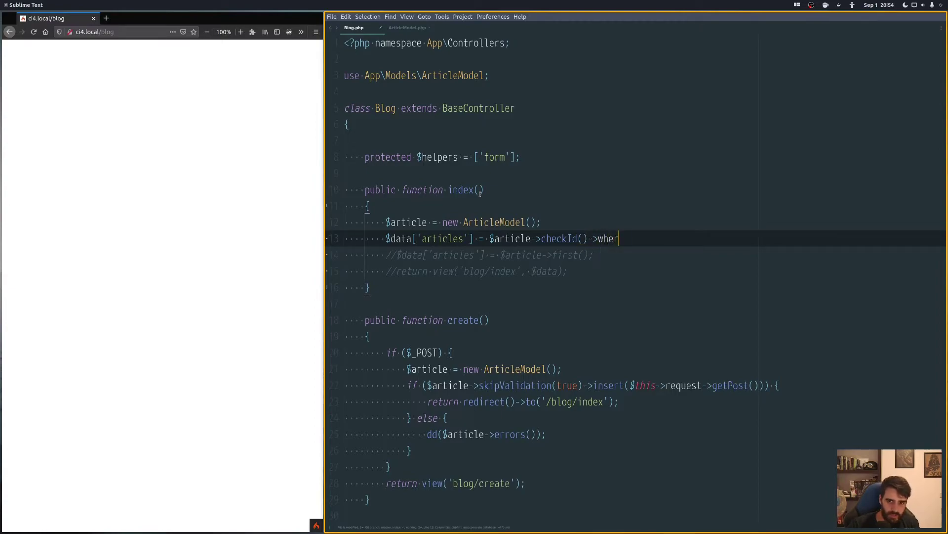
pyautogui.write("e('id'")
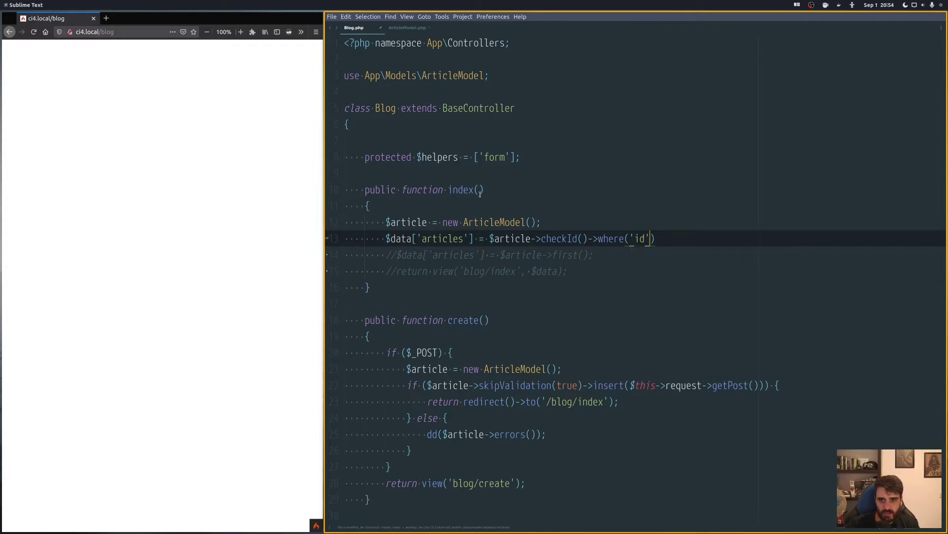
pyautogui.write(', 11')
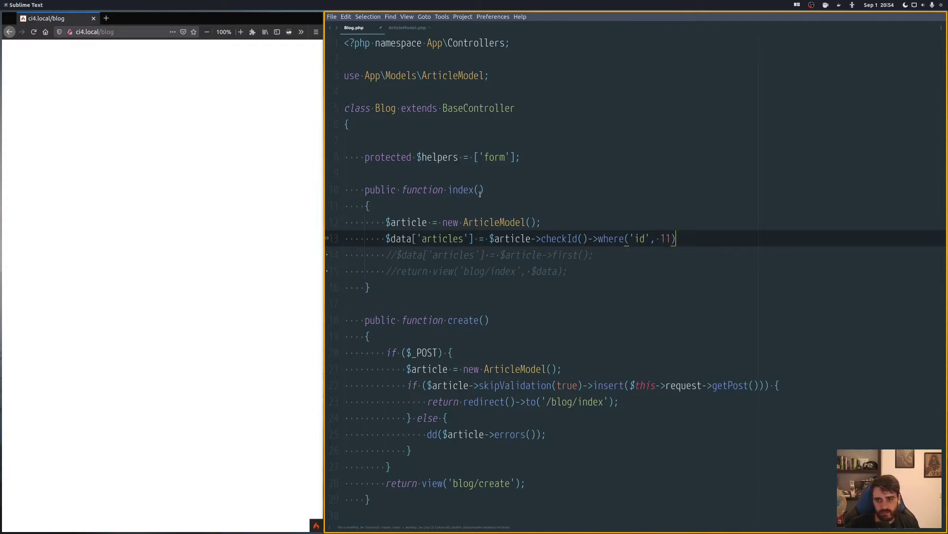
pyautogui.write(')->find')
pyautogui.press('BackSpace')
pyautogui.press('BackSpace')
pyautogui.press('BackSpace')
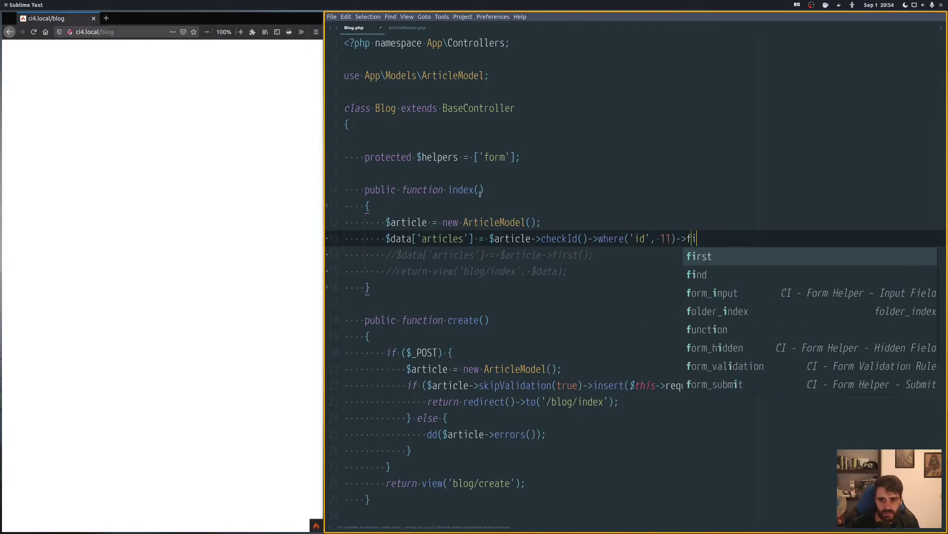
pyautogui.press('BackSpace')
pyautogui.write('ne')
pyautogui.press('BackSpace')
pyautogui.press('BackSpace')
pyautogui.write('firs')
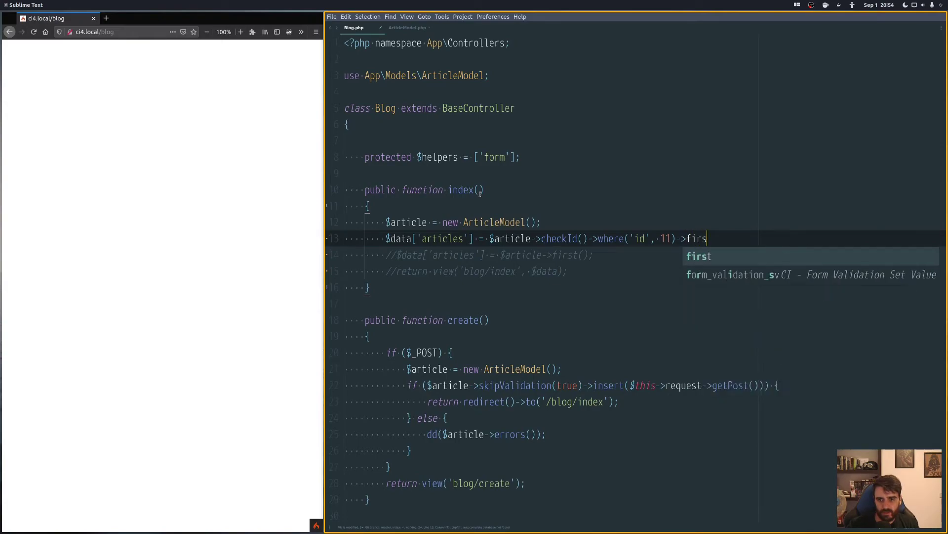
pyautogui.write('t();')
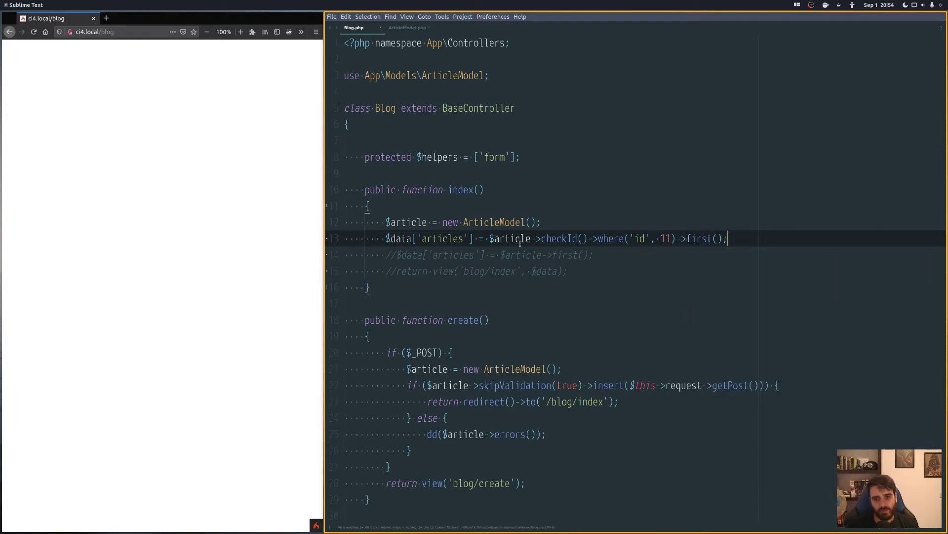
pyautogui.doubleClick(546, 238)
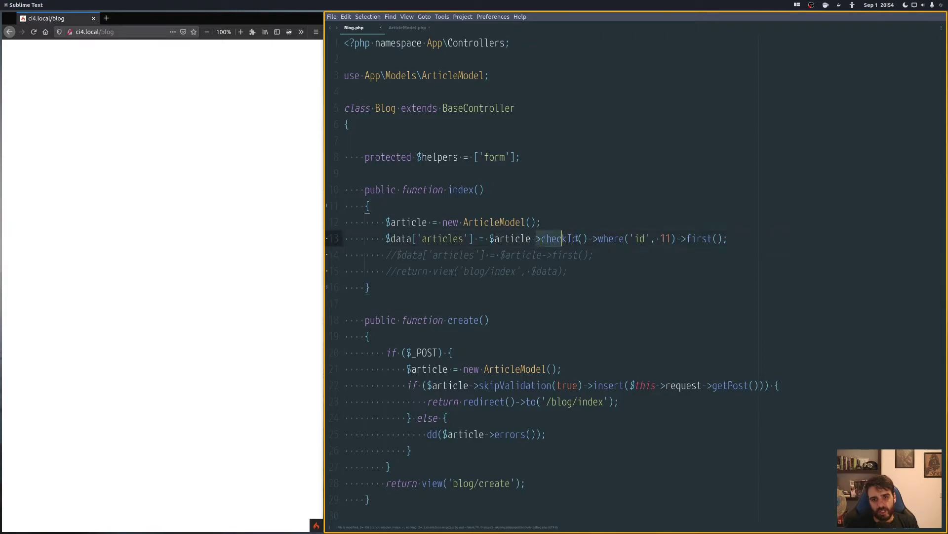
# Step: Reload the blog page to reveal the undefined checkId method exception
pyautogui.press('Right')
pyautogui.doubleClick(561, 238)
pyautogui.press('Right')
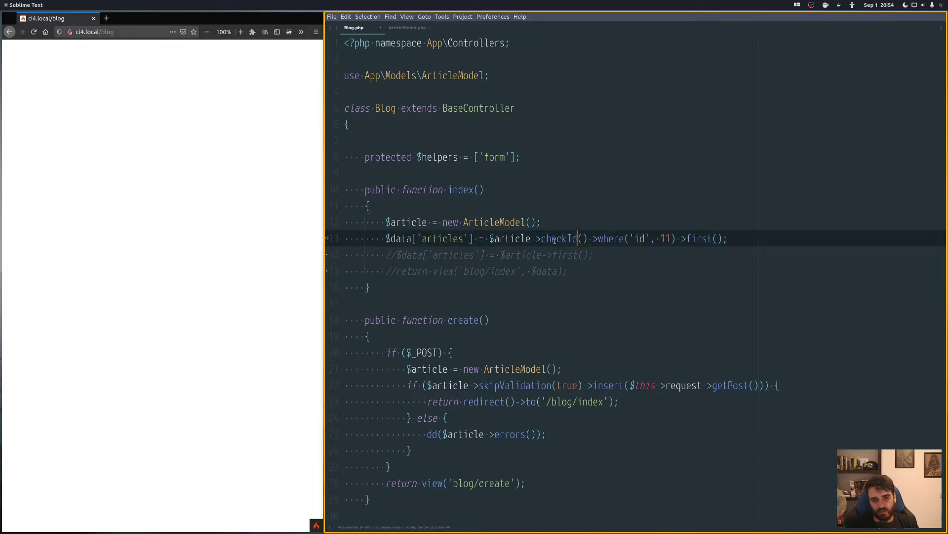
pyautogui.doubleClick(554, 238)
pyautogui.hotkey('ctrl', 'Tab')
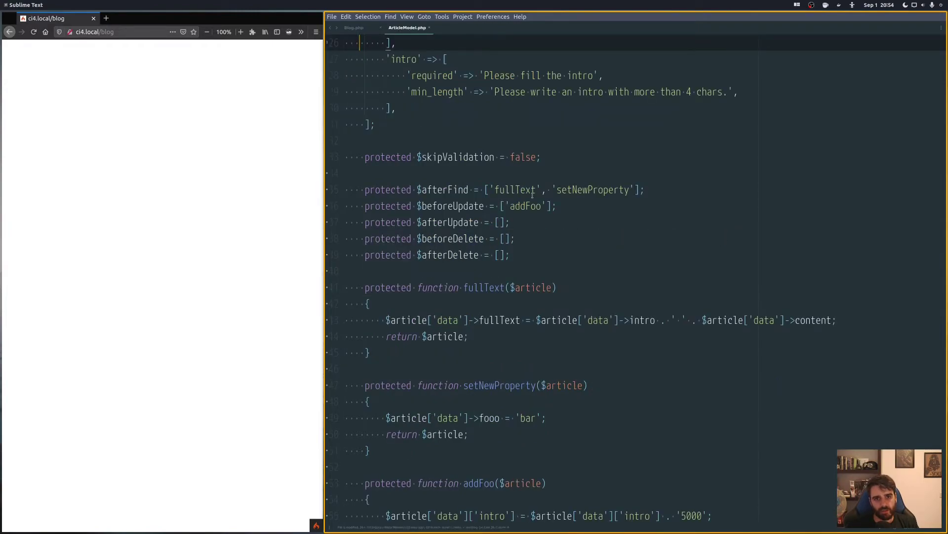
pyautogui.click(180, 243)
pyautogui.press('F5')
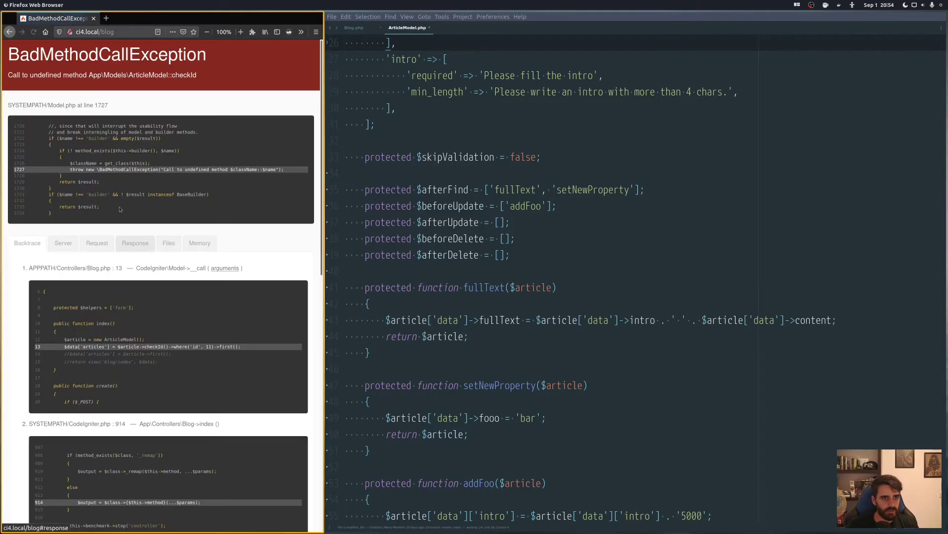
# Step: Back in ArticleModel.php, tidy the blank lines after addFoo
pyautogui.click(440, 124)
pyautogui.scroll(-6, 401, 223)
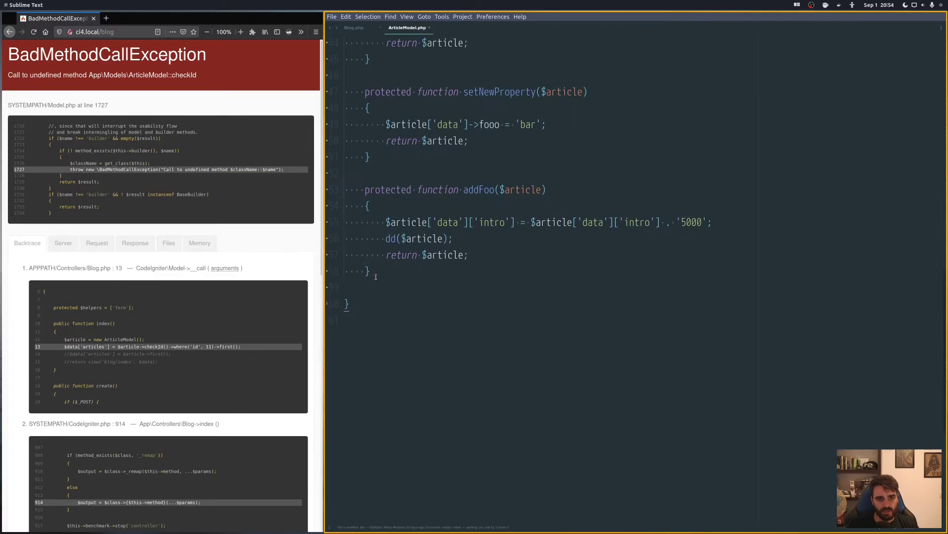
pyautogui.click(375, 276)
pyautogui.press('Return')
pyautogui.press('Return')
pyautogui.press('Return')
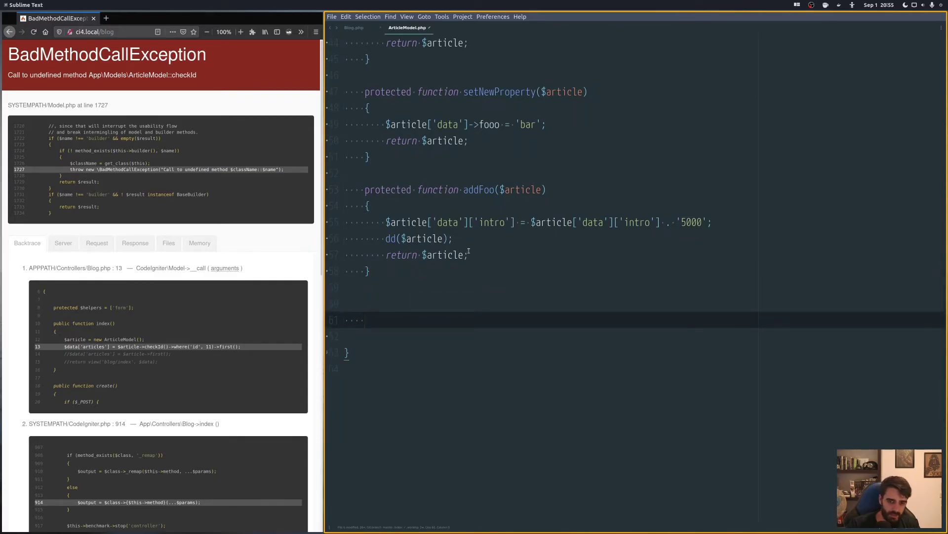
pyautogui.press('BackSpace')
pyautogui.press('BackSpace')
pyautogui.scroll(2, 437, 281)
pyautogui.scroll(5, 403, 314)
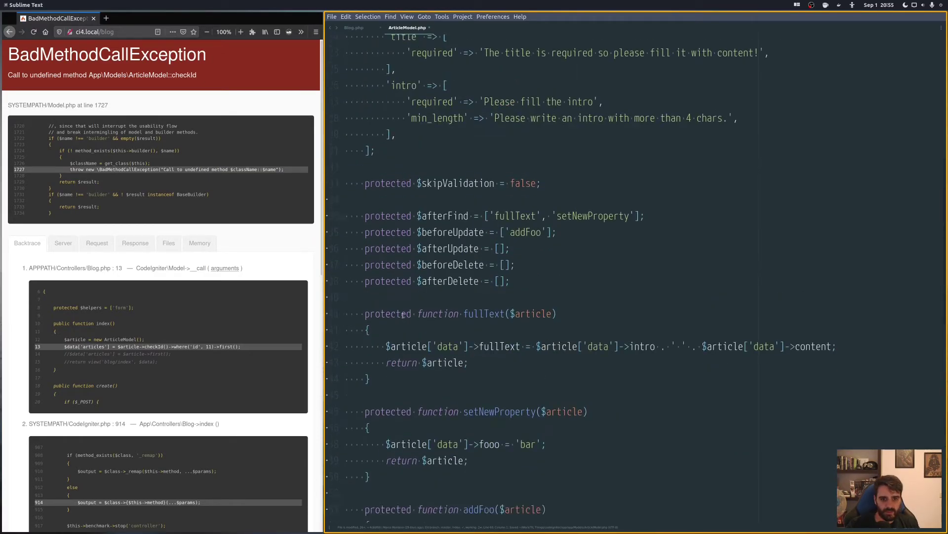
pyautogui.scroll(-3, 404, 314)
# Step: Below $afterDelete, start a new public function declaration
pyautogui.click(384, 177)
pyautogui.press('Return')
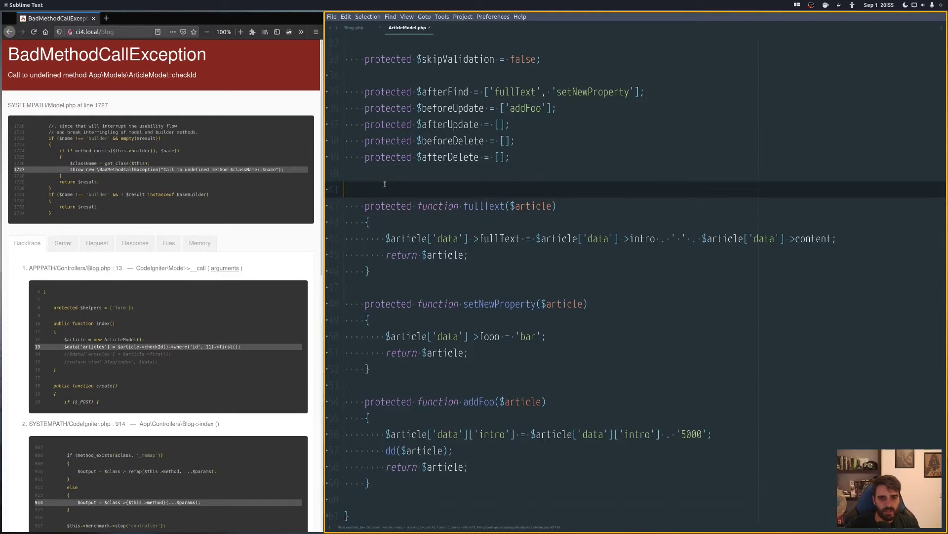
pyautogui.press('Return')
pyautogui.press('Return')
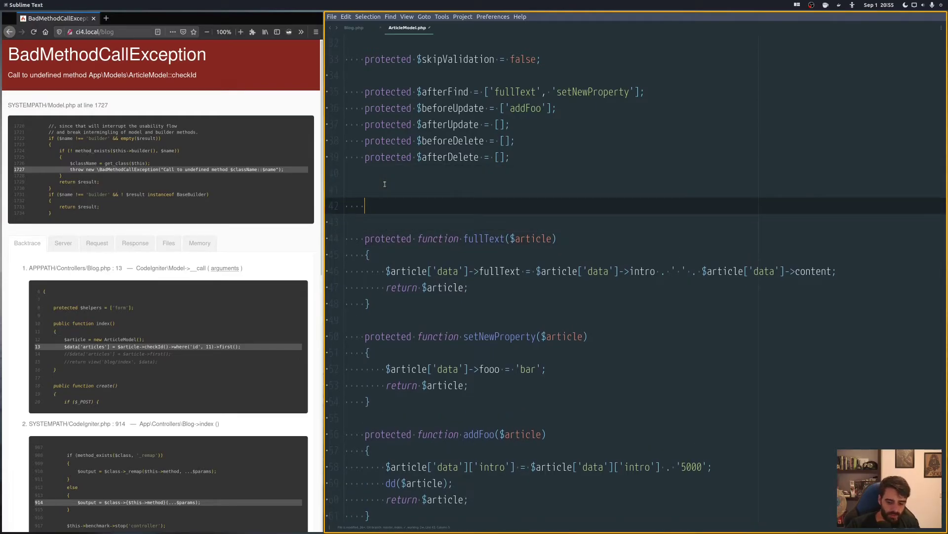
pyautogui.write('fuinc')
pyautogui.press('BackSpace')
pyautogui.press('BackSpace')
pyautogui.write('c')
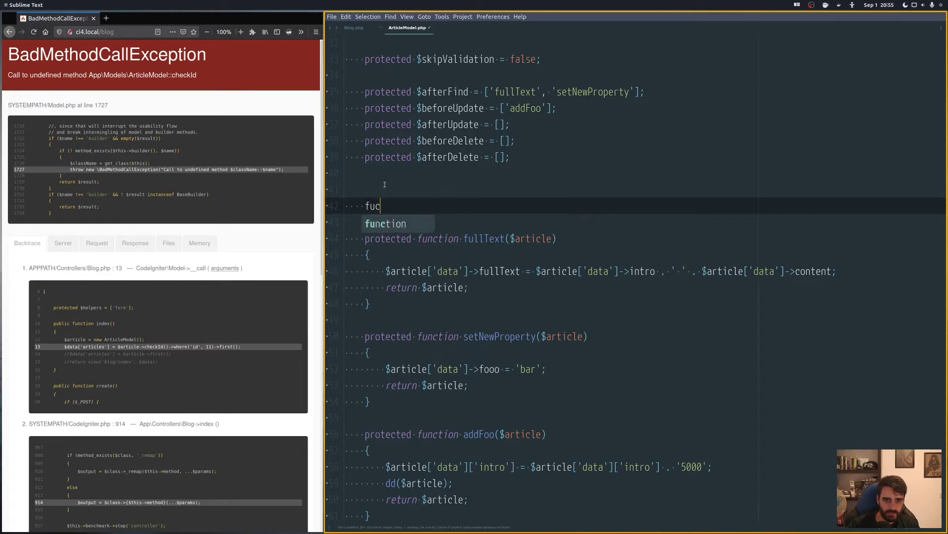
pyautogui.press('Tab')
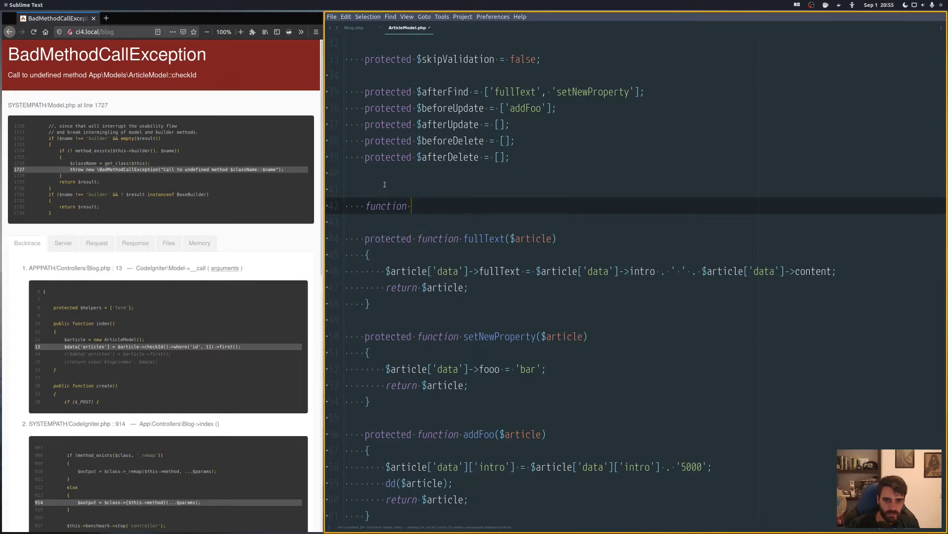
pyautogui.write('addFoo(')
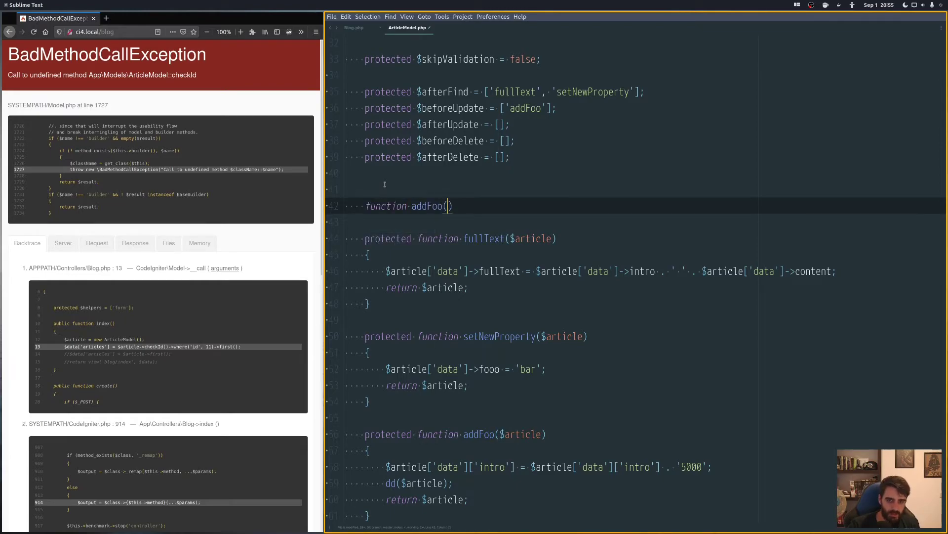
pyautogui.write(')')
# Step: Name the method checkId() to match the controller and put a dd() call in its body
pyautogui.click(355, 28)
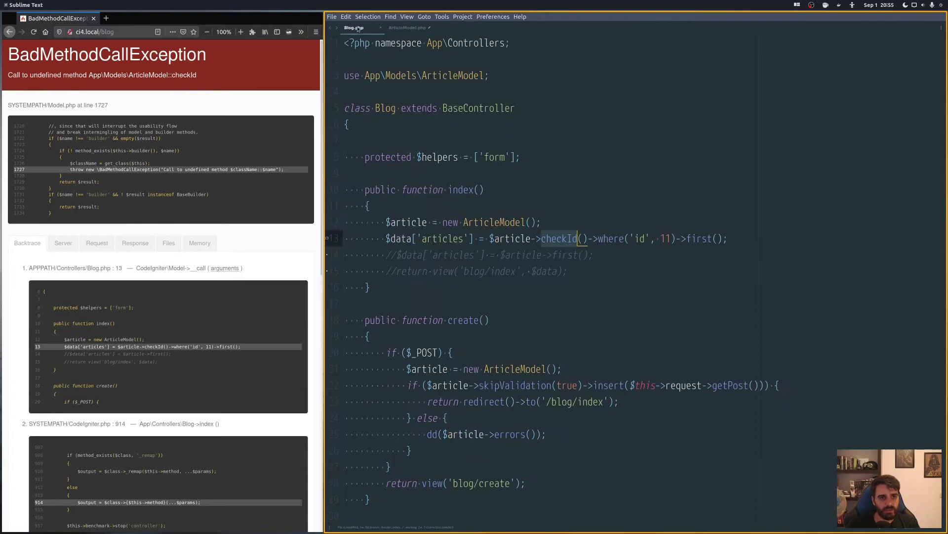
pyautogui.click(404, 29)
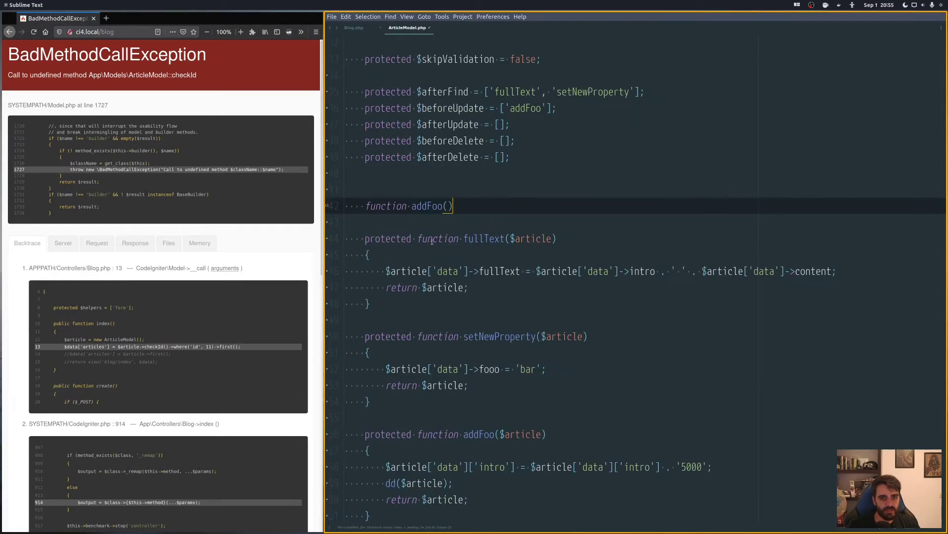
pyautogui.doubleClick(434, 206)
pyautogui.write('checkId')
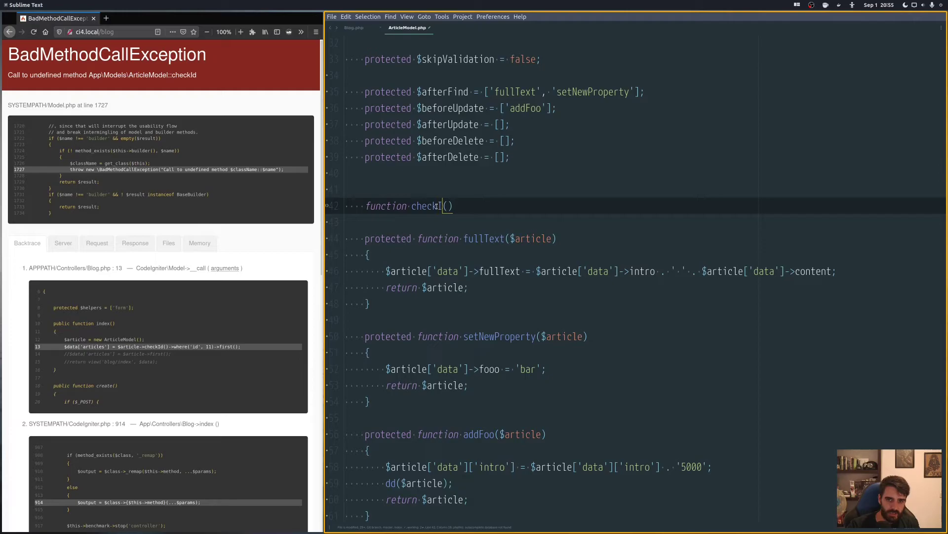
pyautogui.write('d')
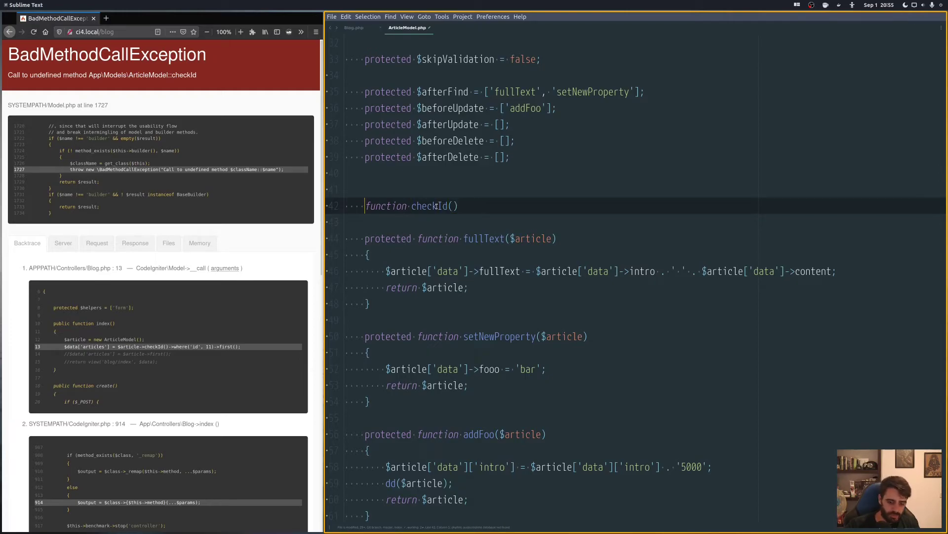
pyautogui.write('public')
pyautogui.press('End')
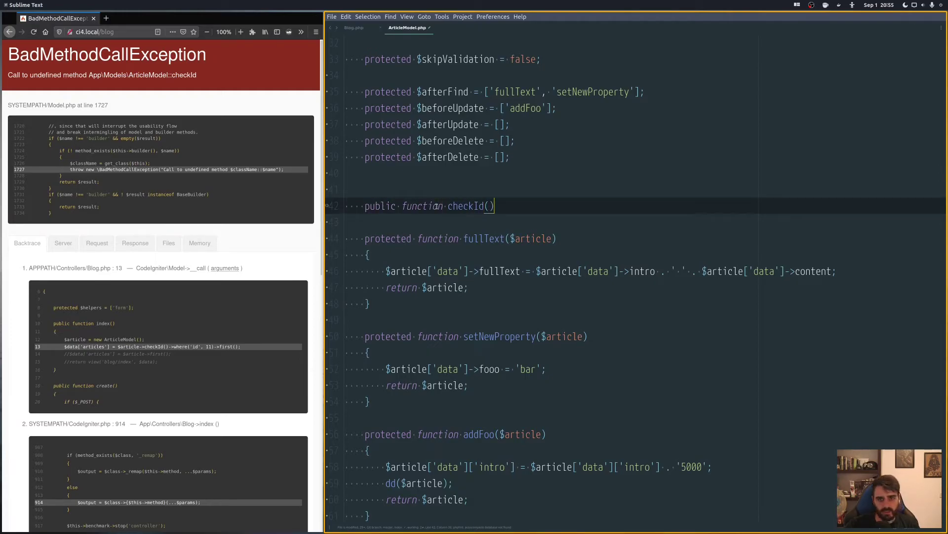
pyautogui.write('{[')
pyautogui.press('Return')
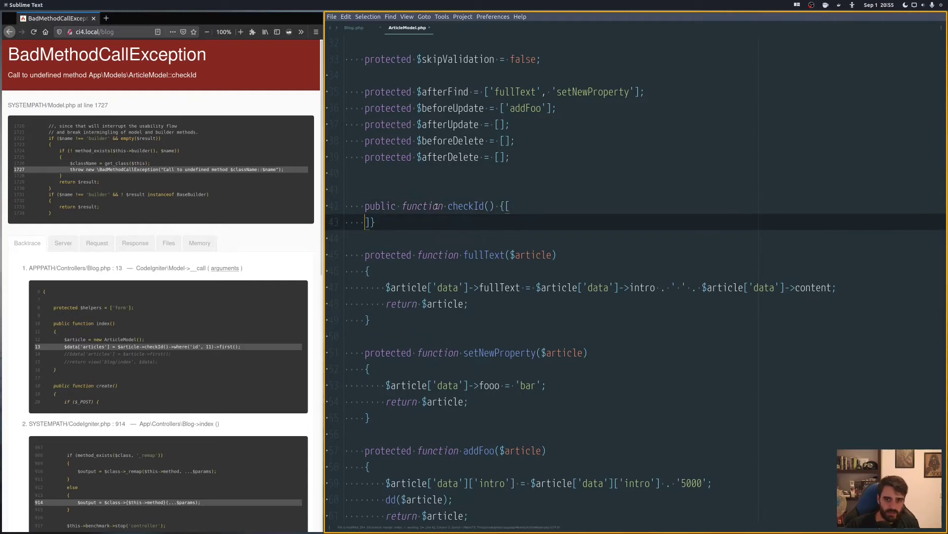
pyautogui.hotkey('ctrl', 'z')
pyautogui.hotkey('ctrl', 'z')
pyautogui.hotkey('ctrl', 'z')
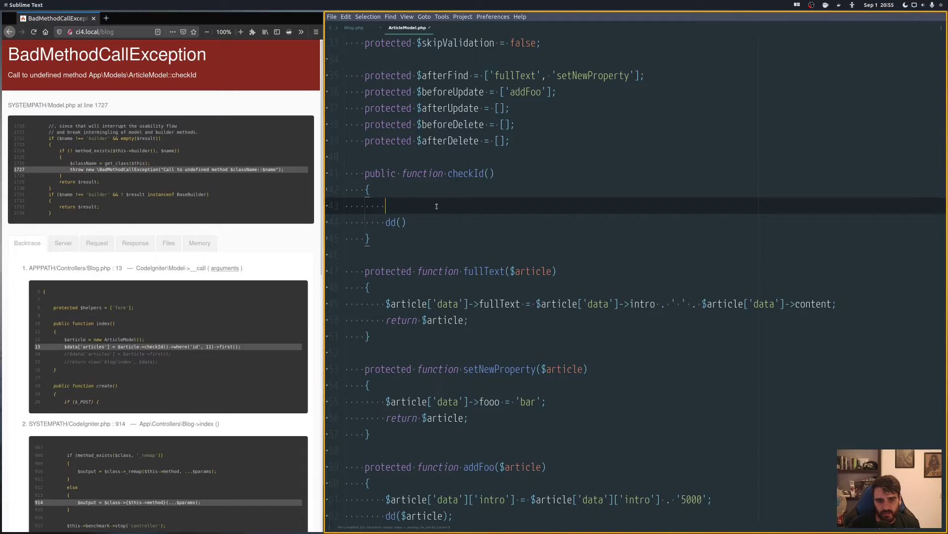
# Step: Change the Blog index call from checkId() to joinAuthors(), then go to the model's method signature
pyautogui.hotkey('ctrl', 'pageup')
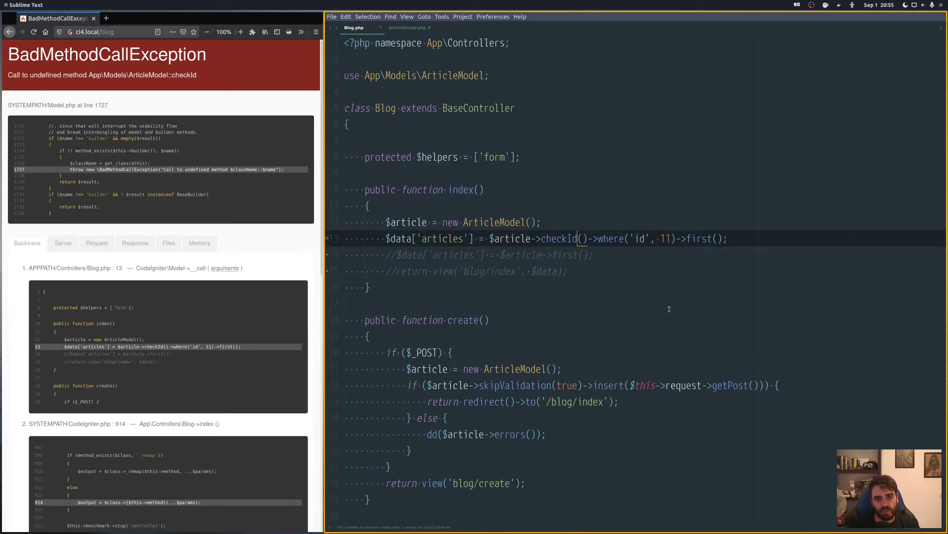
pyautogui.press('Right')
pyautogui.press('Right')
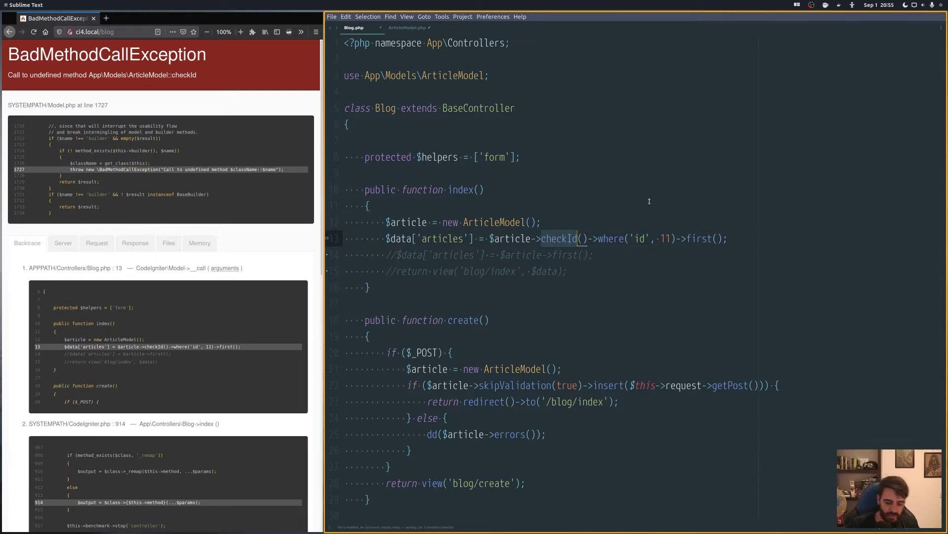
pyautogui.press('BackSpace')
pyautogui.write('join()')
pyautogui.press('Left')
pyautogui.press('Left')
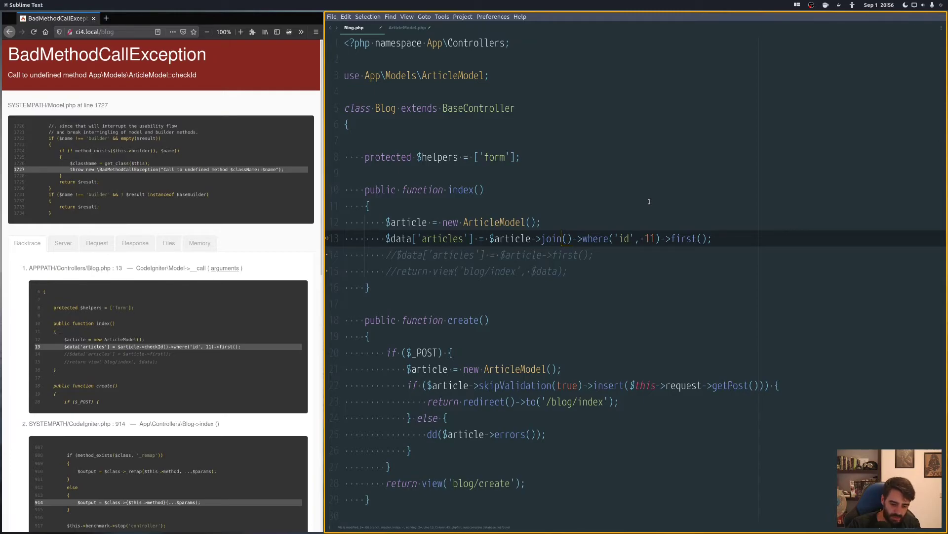
pyautogui.write('Authors')
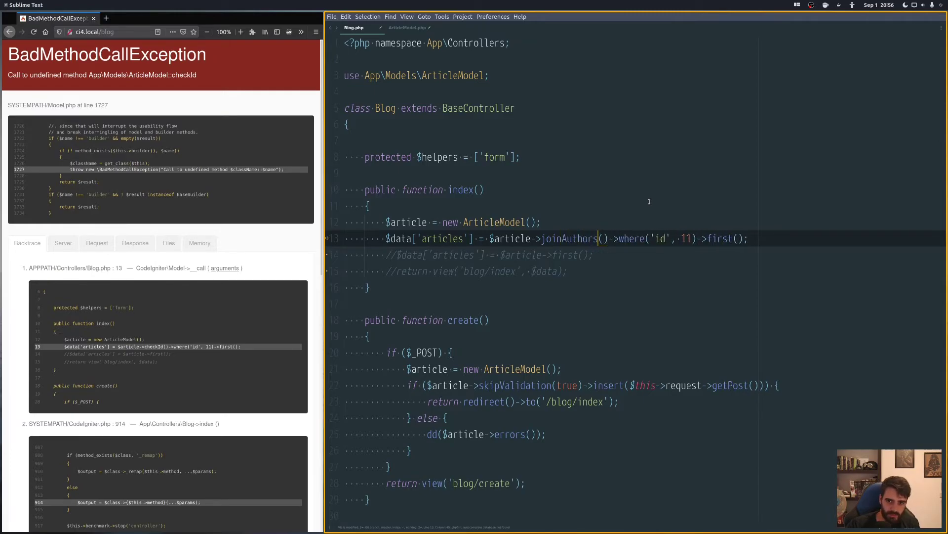
pyautogui.hotkey('ctrl', 'pagedown')
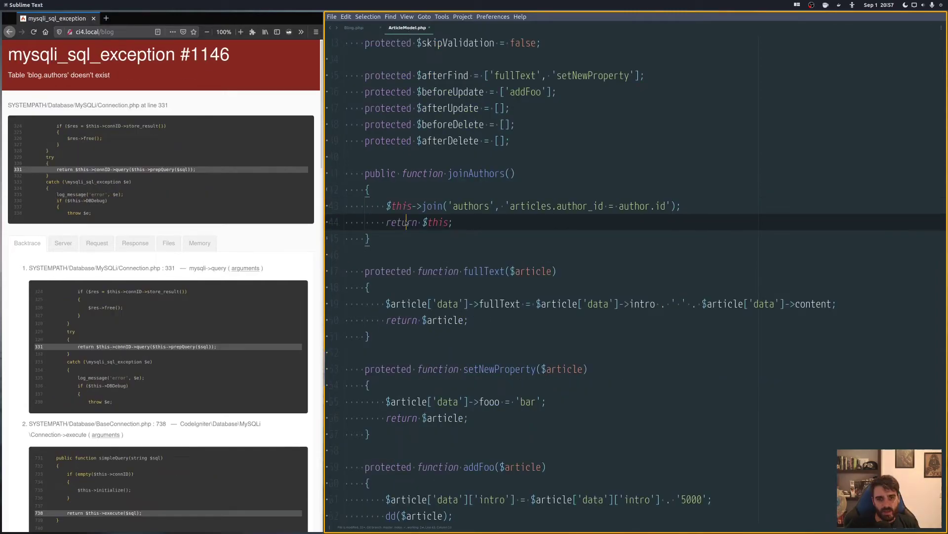
pyautogui.press('Up')
pyautogui.hotkey('shift', 'End')
pyautogui.press('End')
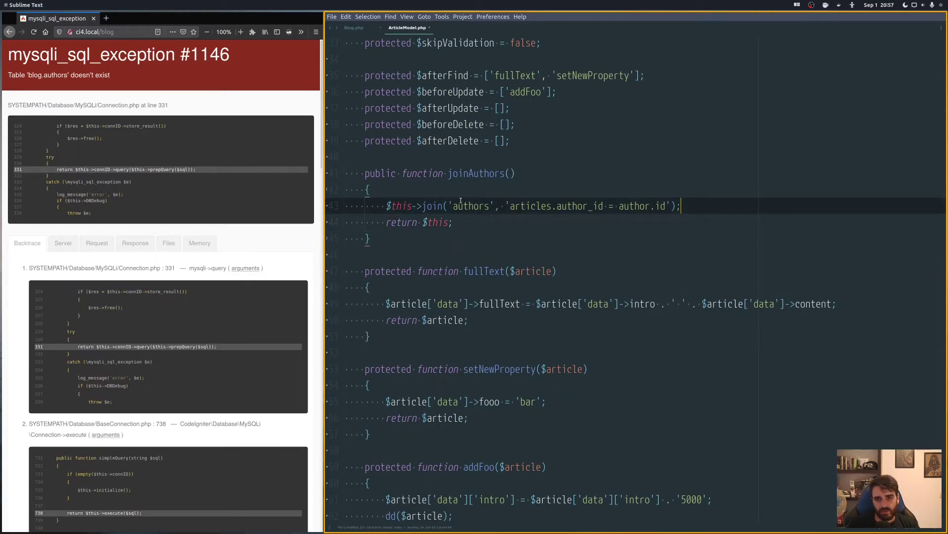
pyautogui.click(658, 206)
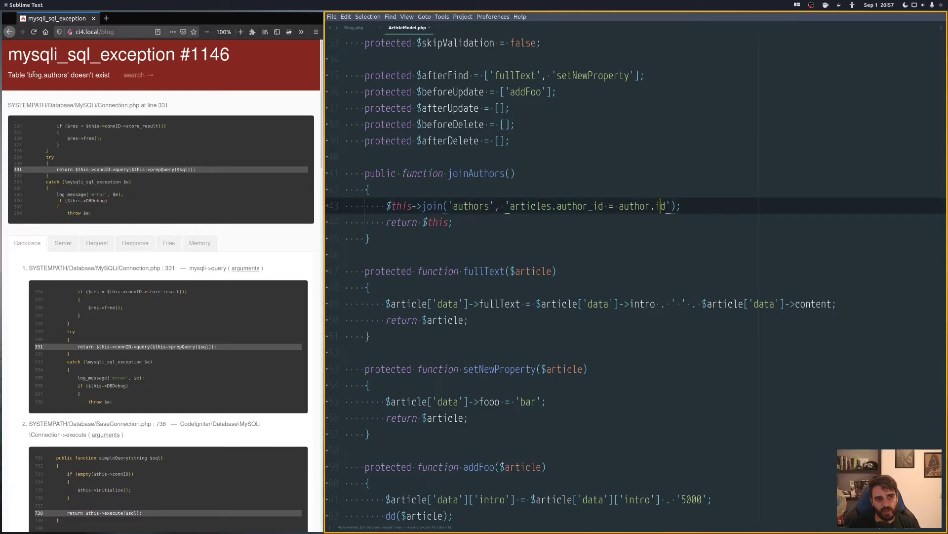
pyautogui.moveTo(33, 75); pyautogui.dragTo(67, 74)
pyautogui.click(68, 76)
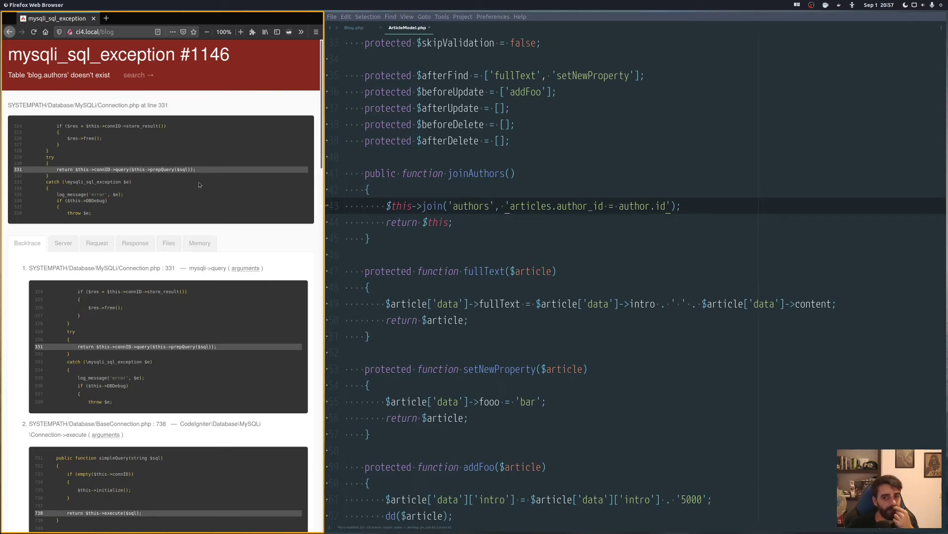
pyautogui.click(390, 205)
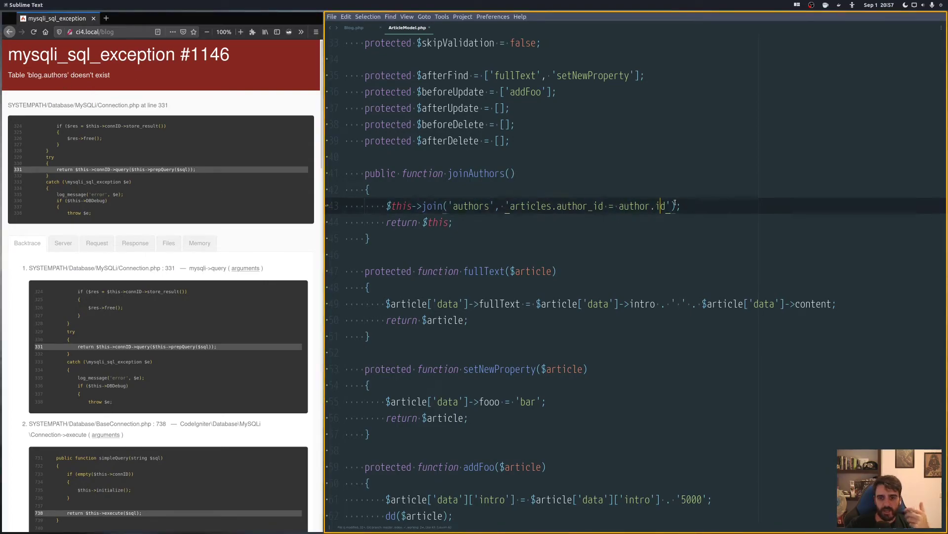
pyautogui.click(549, 207)
pyautogui.press('Home')
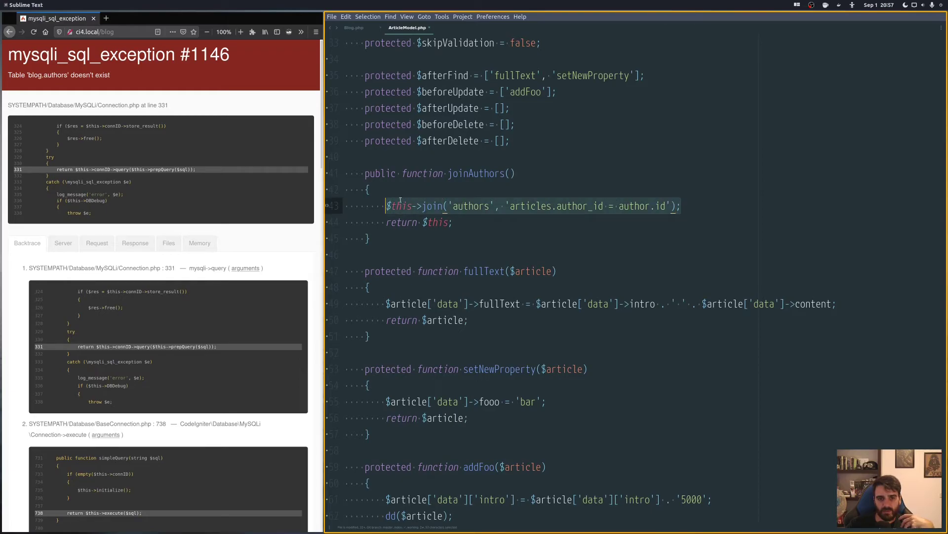
pyautogui.moveTo(387, 207); pyautogui.dragTo(681, 207)
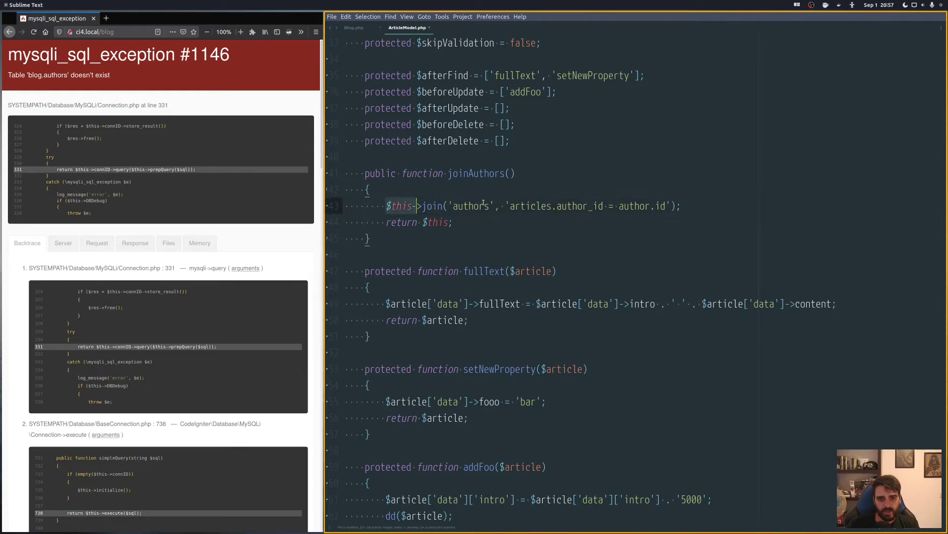
pyautogui.click(478, 174)
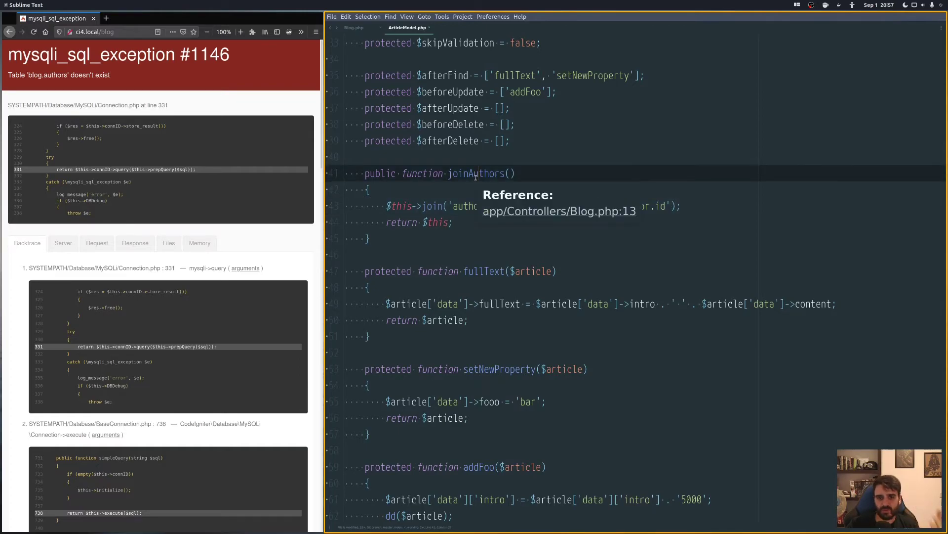
# Step: Rename joinAuthors to search and replace the join call with like('title', $searchTerm)
pyautogui.hotkey('ctrl', 'd')
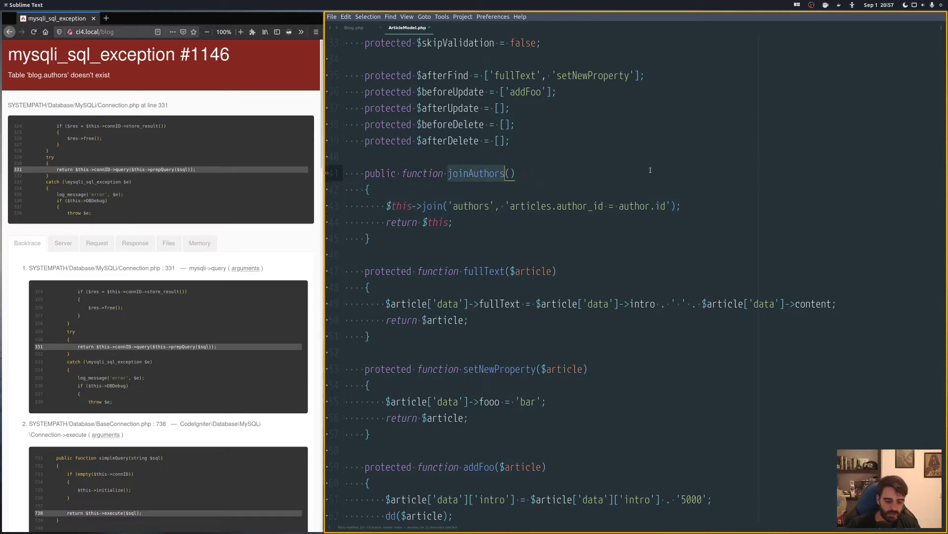
pyautogui.write('search')
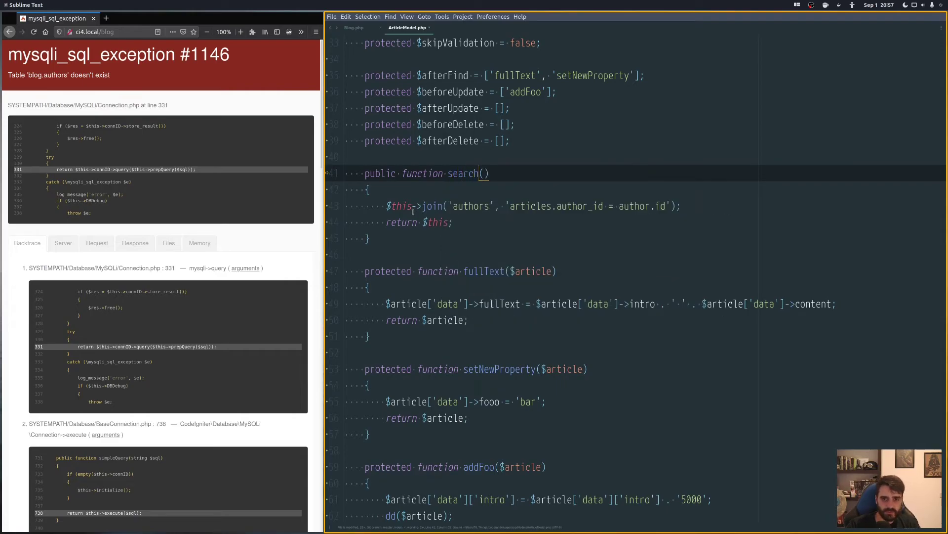
pyautogui.moveTo(423, 206); pyautogui.dragTo(442, 206)
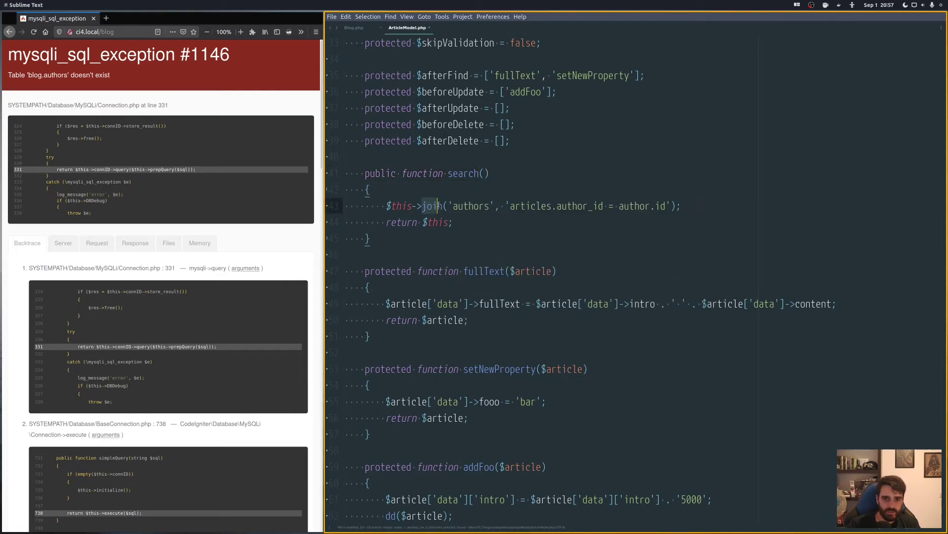
pyautogui.write('like')
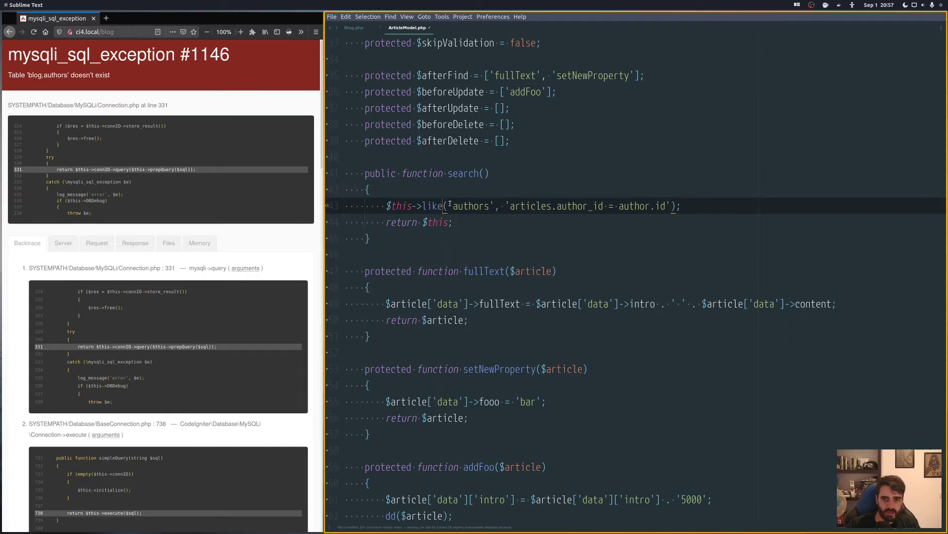
pyautogui.press('Right')
pyautogui.press('Right')
pyautogui.hotkey('shift', 'Right')
pyautogui.hotkey('shift', 'Right')
pyautogui.hotkey('shift', 'Right')
pyautogui.hotkey('shift', 'Right')
pyautogui.write('t')
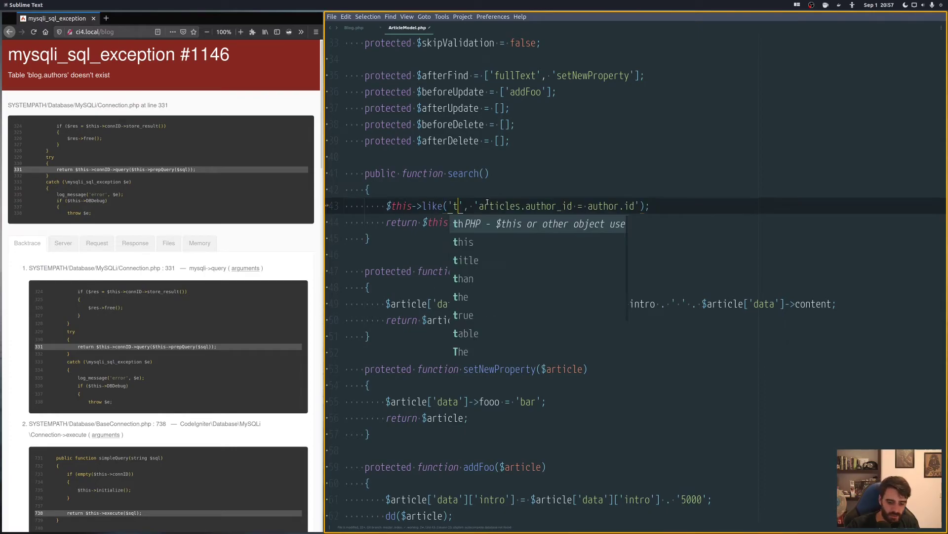
pyautogui.write('itle')
pyautogui.moveTo(496, 206); pyautogui.dragTo(658, 205)
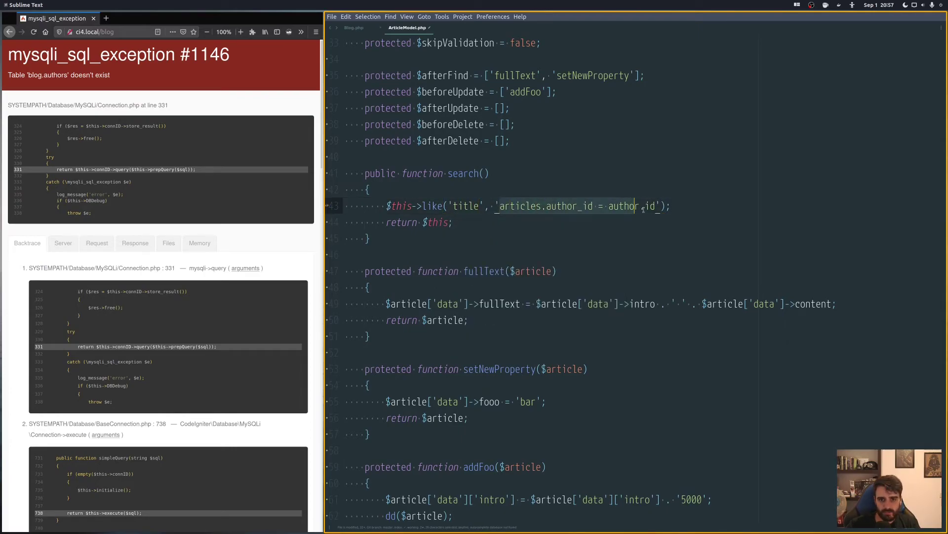
pyautogui.press('BackSpace')
pyautogui.press('BackSpace')
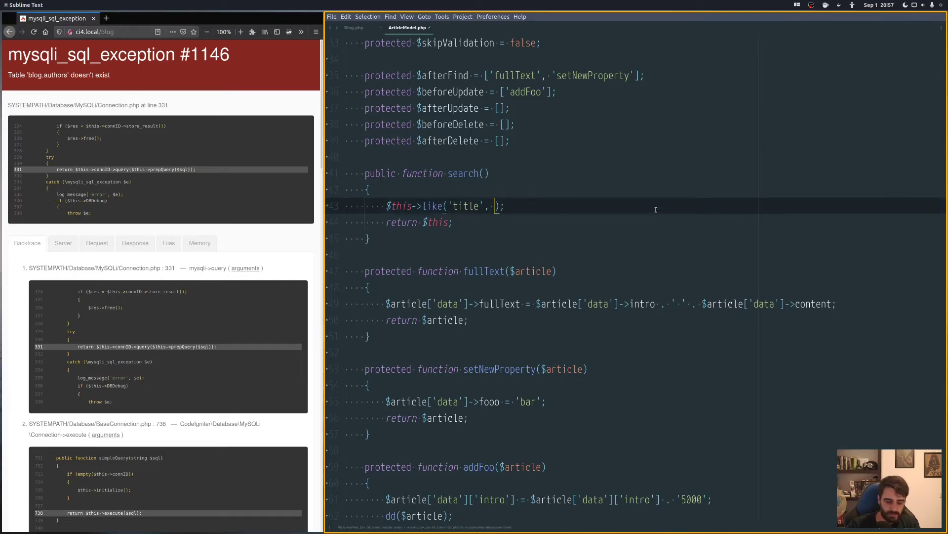
pyautogui.write('$s')
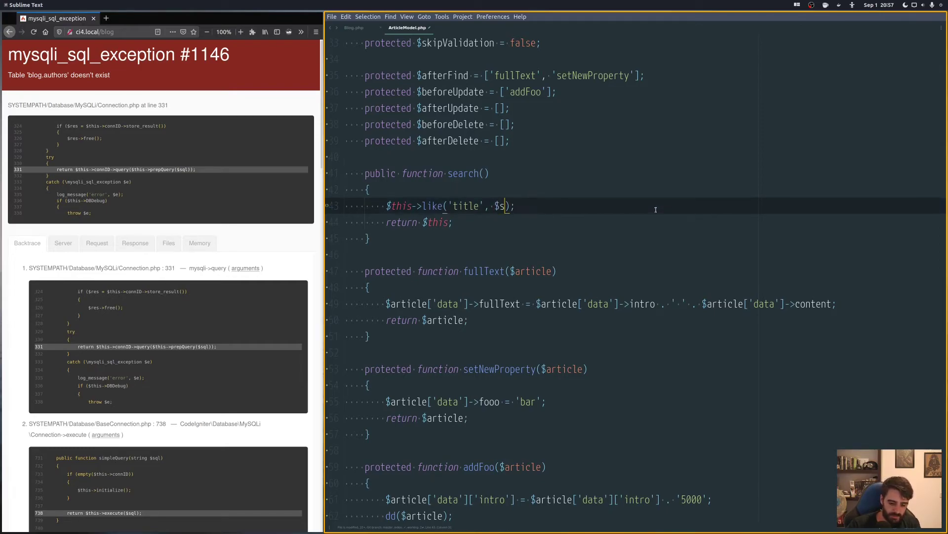
pyautogui.write('earchT')
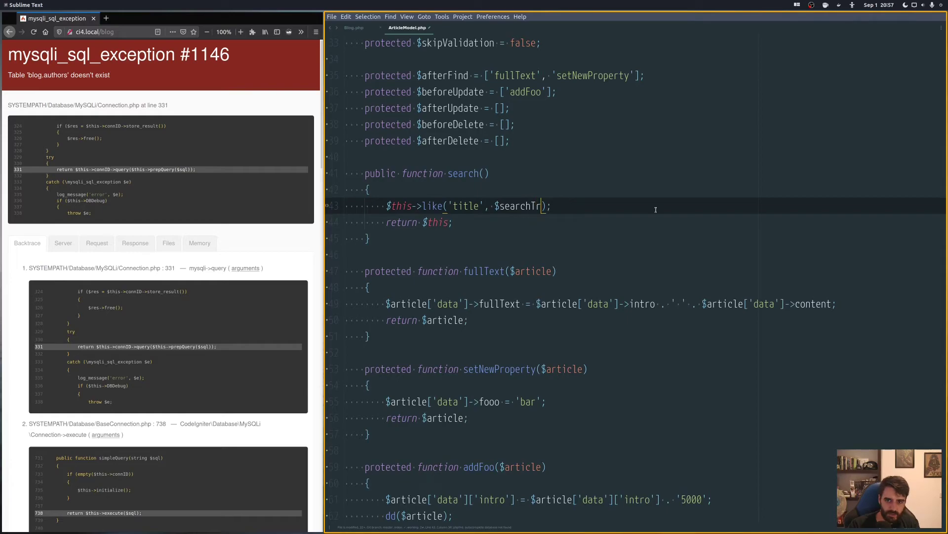
pyautogui.write('erm')
# Step: Give the search() method its $searchTerm parameter
pyautogui.press('Up')
pyautogui.press('Up')
pyautogui.press('End')
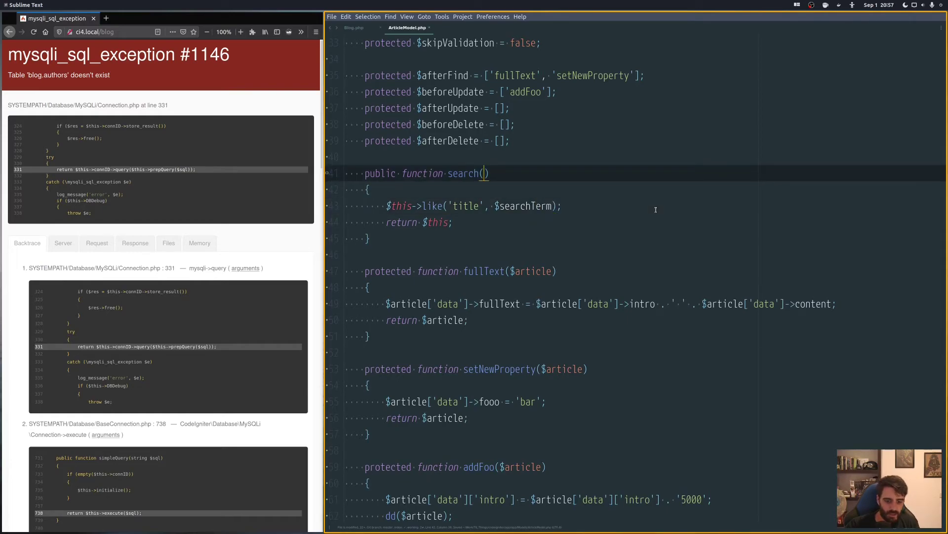
pyautogui.press('Left')
pyautogui.write('$serach')
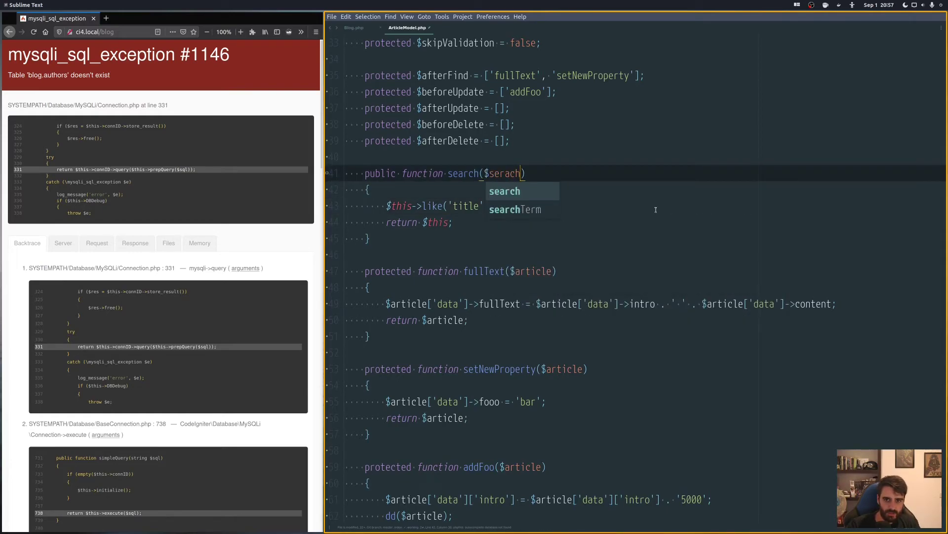
pyautogui.press('Down')
pyautogui.press('Return')
# Step: Reload the blog page to test the joinAuthors('foo') call against the renamed model method
pyautogui.click(359, 30)
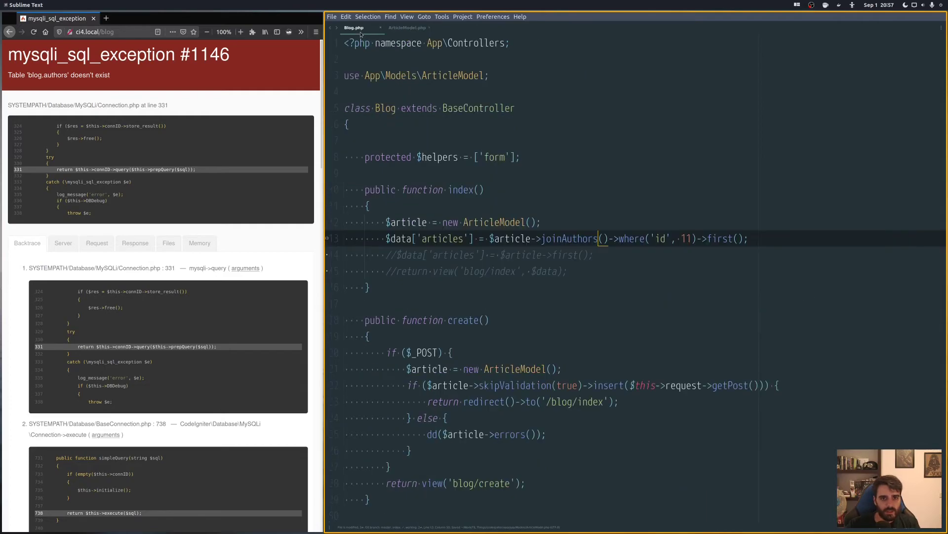
pyautogui.write("'")
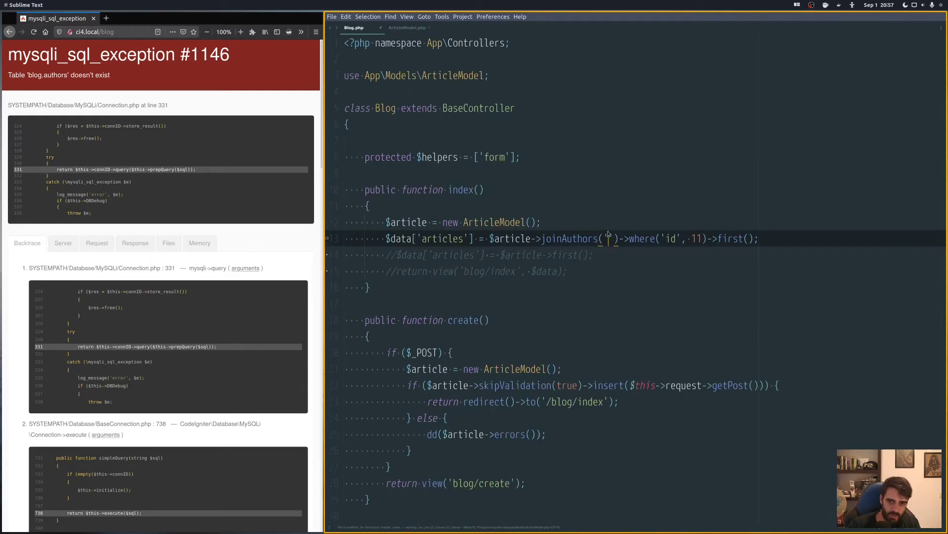
pyautogui.write('foo')
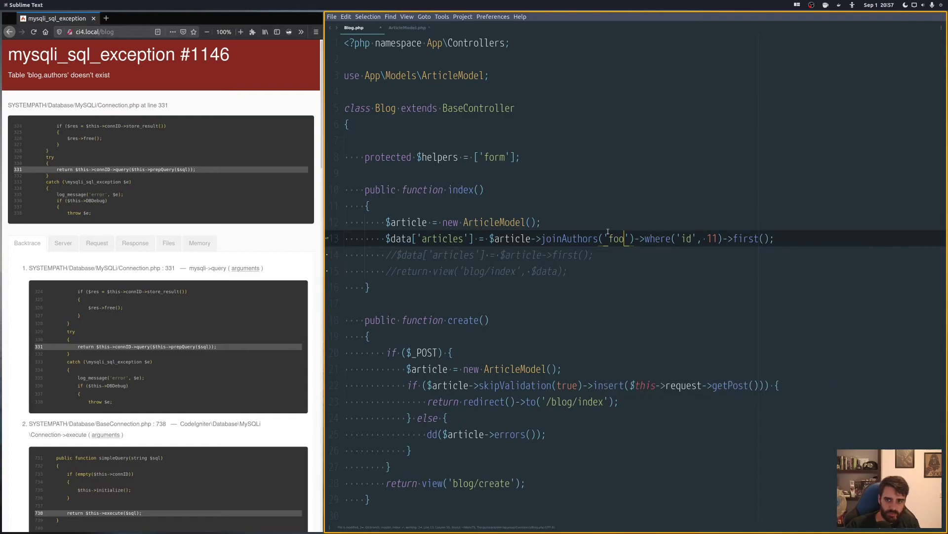
pyautogui.hotkey('ctrl', 'Tab')
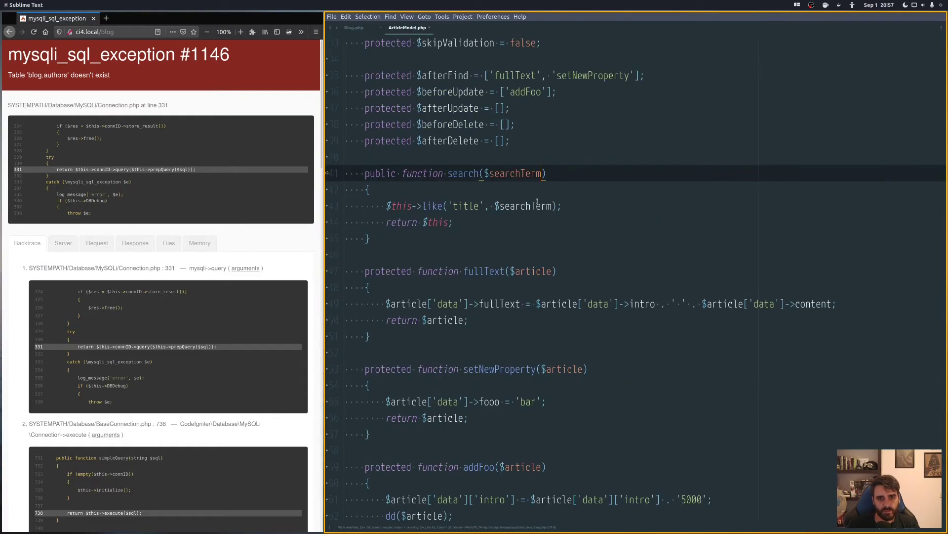
pyautogui.click(563, 206)
pyautogui.click(290, 234)
pyautogui.press('F5')
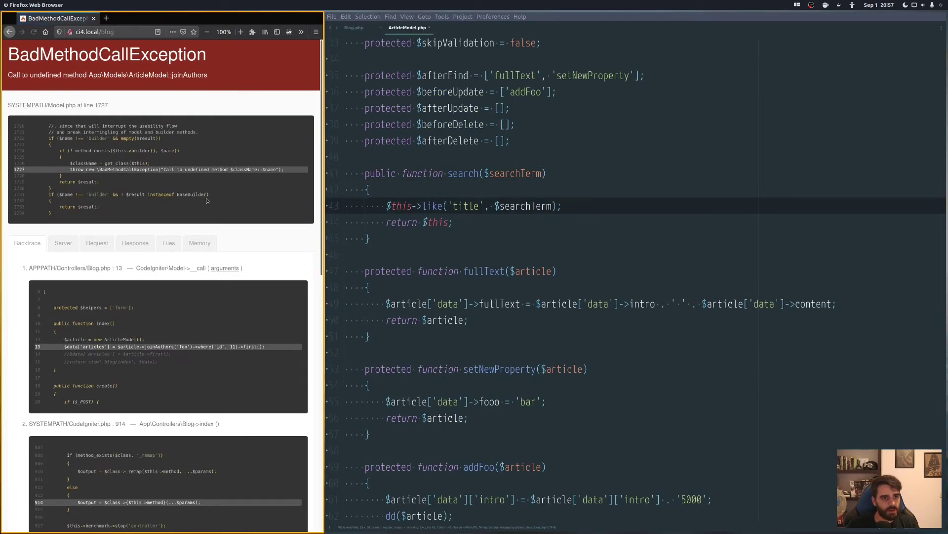
pyautogui.click(437, 223)
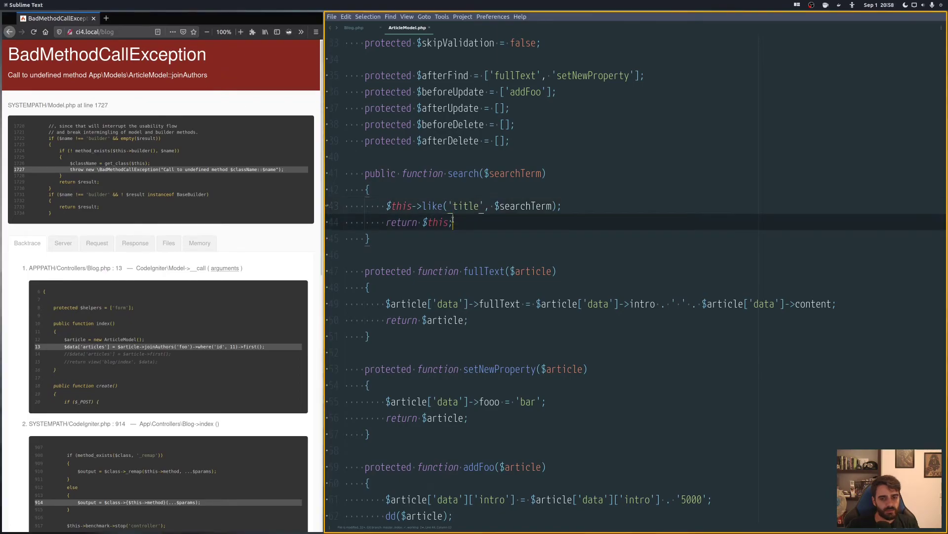
# Step: Change joinAuthors('foo') to search('foo') in Blog.php and reload the page
pyautogui.doubleClick(464, 173)
pyautogui.click(355, 27)
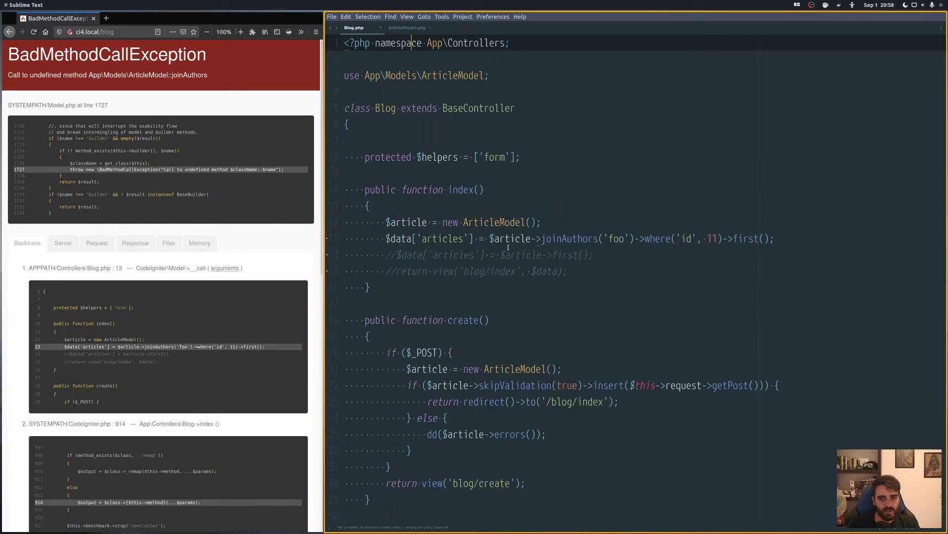
pyautogui.doubleClick(567, 238)
pyautogui.write('search')
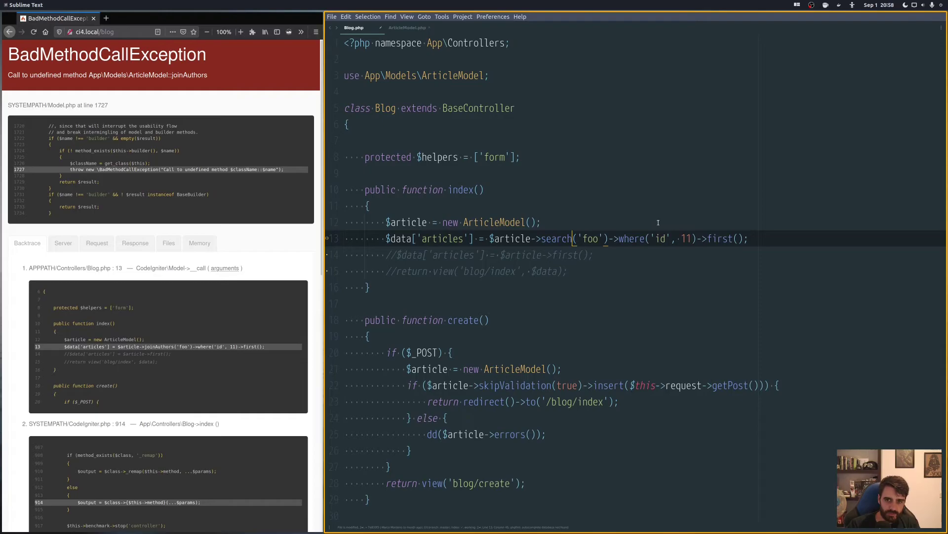
pyautogui.click(288, 243)
pyautogui.hotkey('ctrl', 'r')
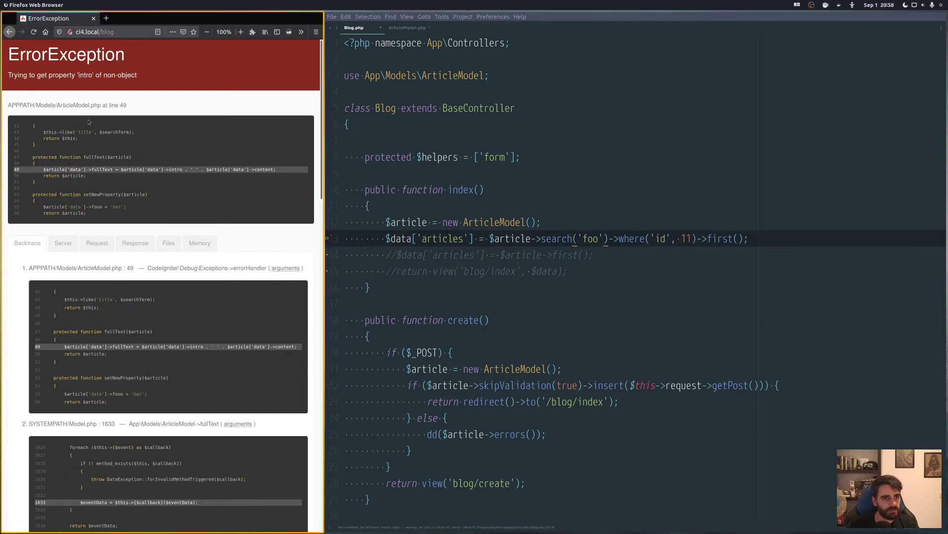
pyautogui.click(416, 206)
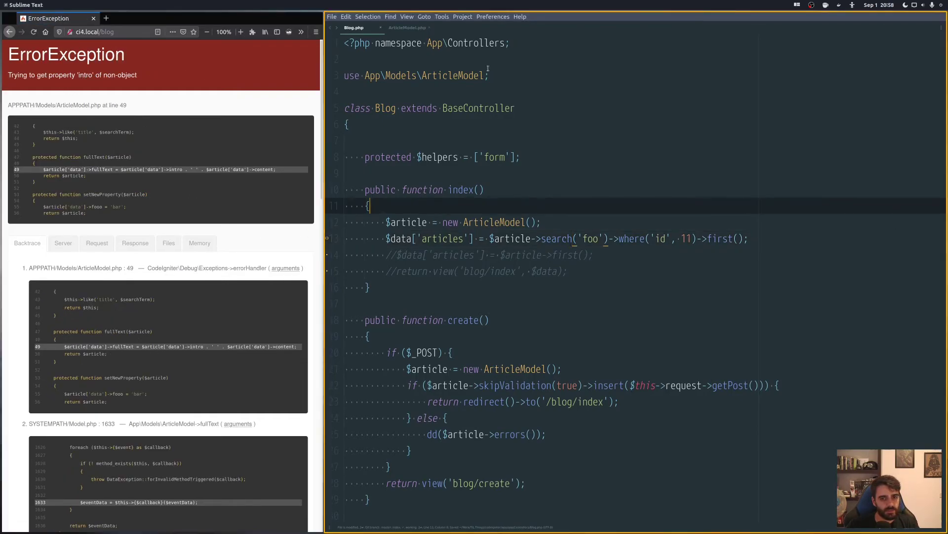
# Step: Remove ->where('id', 11) from the query chain and reload, producing the 'intro' ErrorException
pyautogui.doubleClick(730, 239)
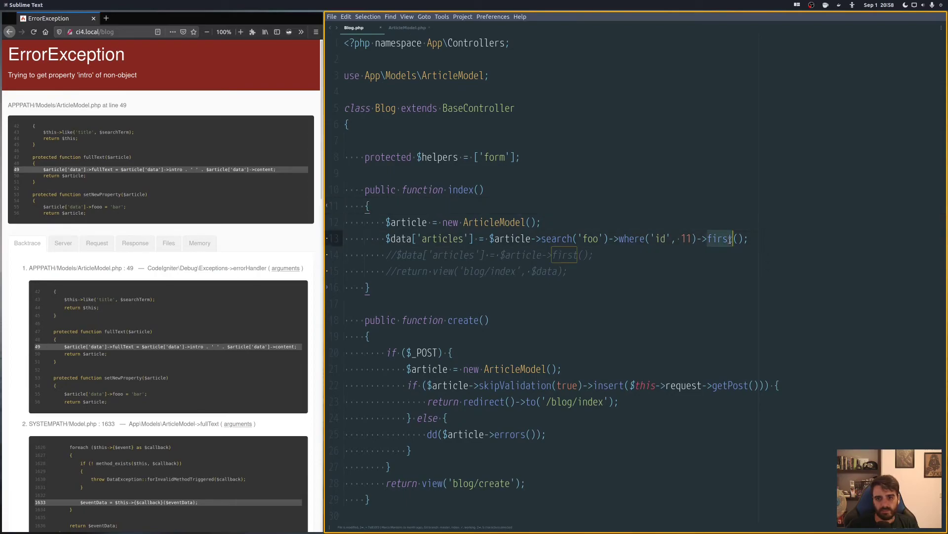
pyautogui.moveTo(694, 239); pyautogui.dragTo(622, 239)
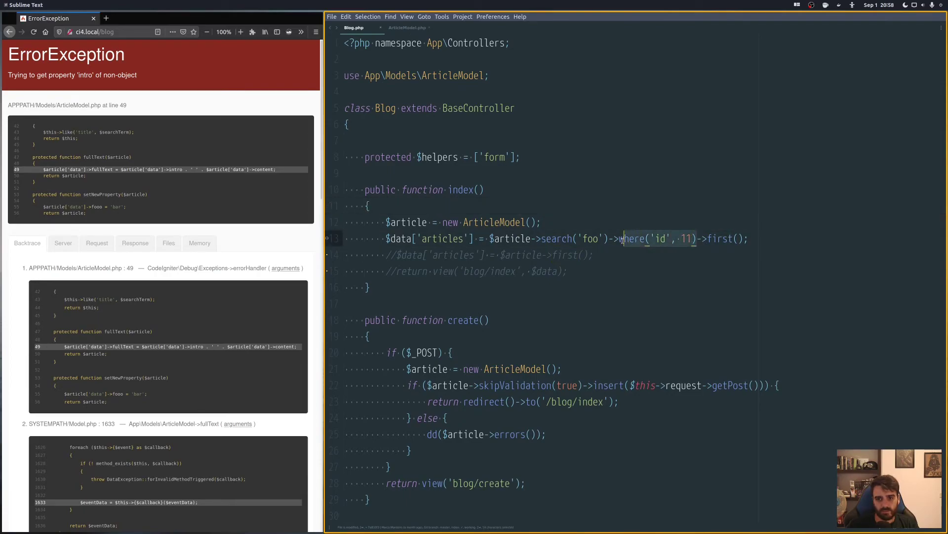
pyautogui.press('BackSpace')
pyautogui.press('BackSpace')
pyautogui.press('BackSpace')
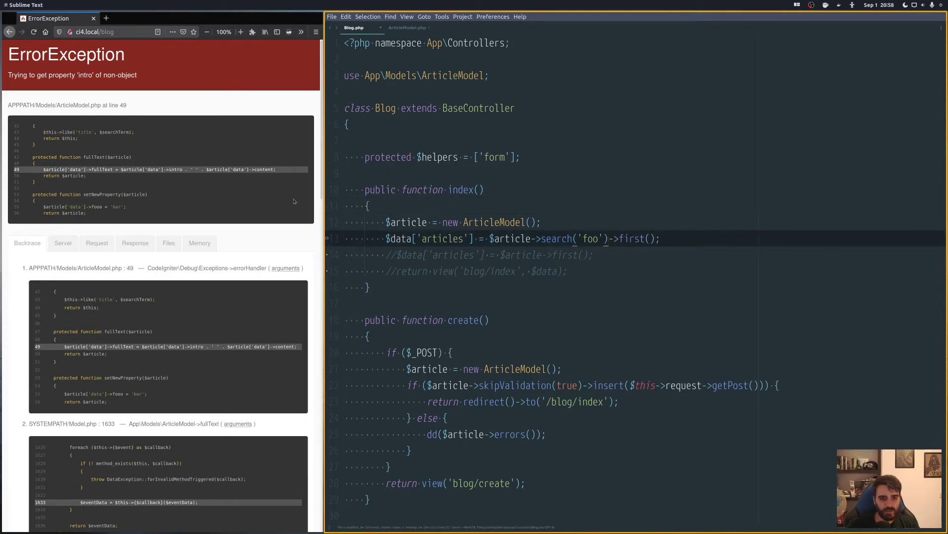
pyautogui.click(236, 241)
pyautogui.press('F5')
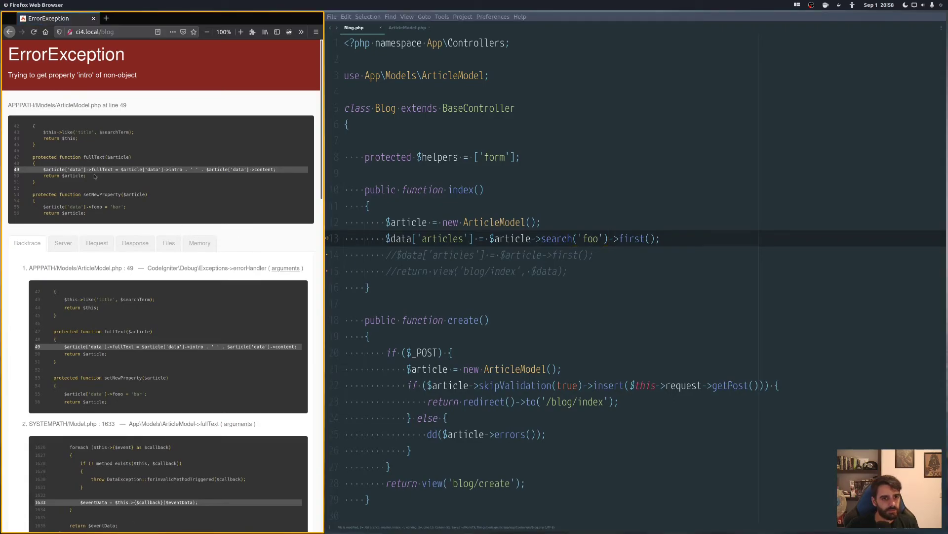
# Step: In ArticleModel.php, locate the fullText method among the addFoo and setNewProperty callbacks
pyautogui.click(403, 30)
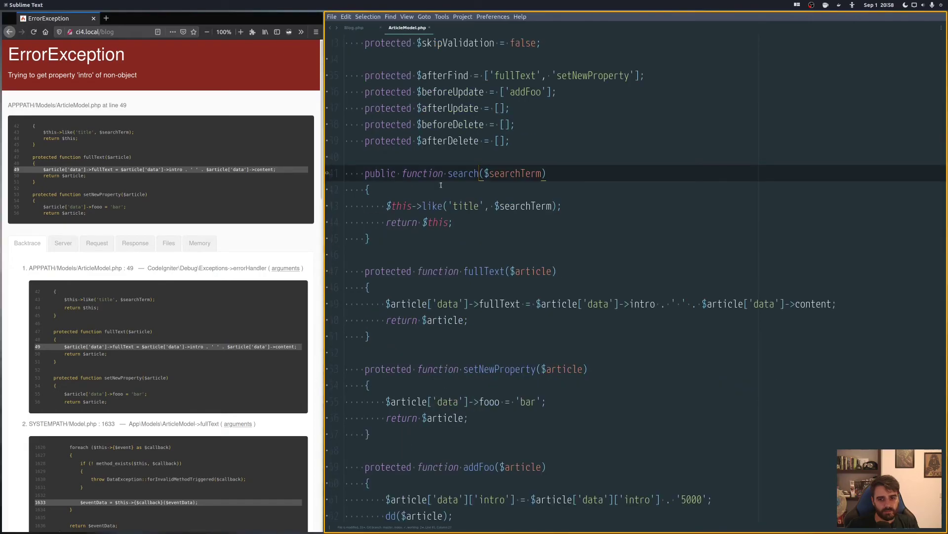
pyautogui.scroll(-5, 456, 398)
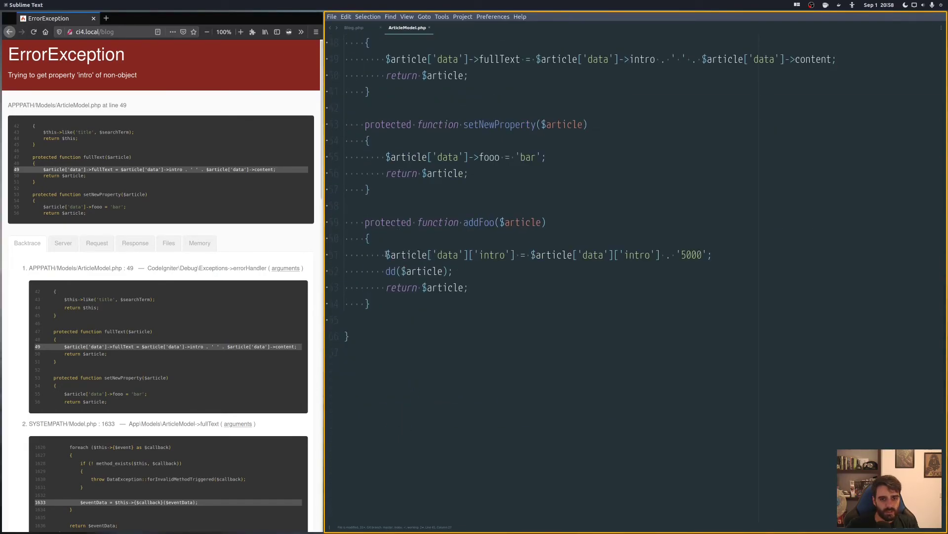
pyautogui.moveTo(386, 254); pyautogui.dragTo(693, 254)
pyautogui.click(713, 255)
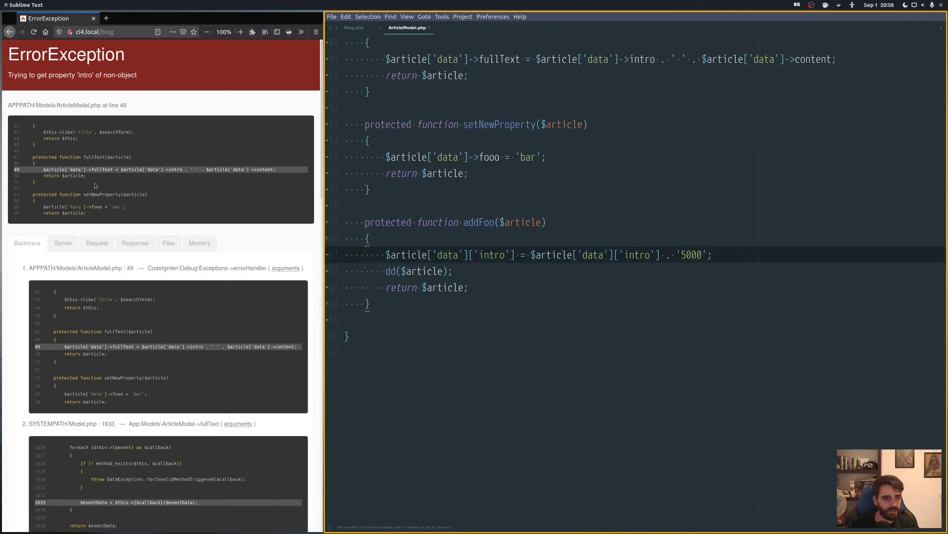
pyautogui.press('Down')
pyautogui.press('Down')
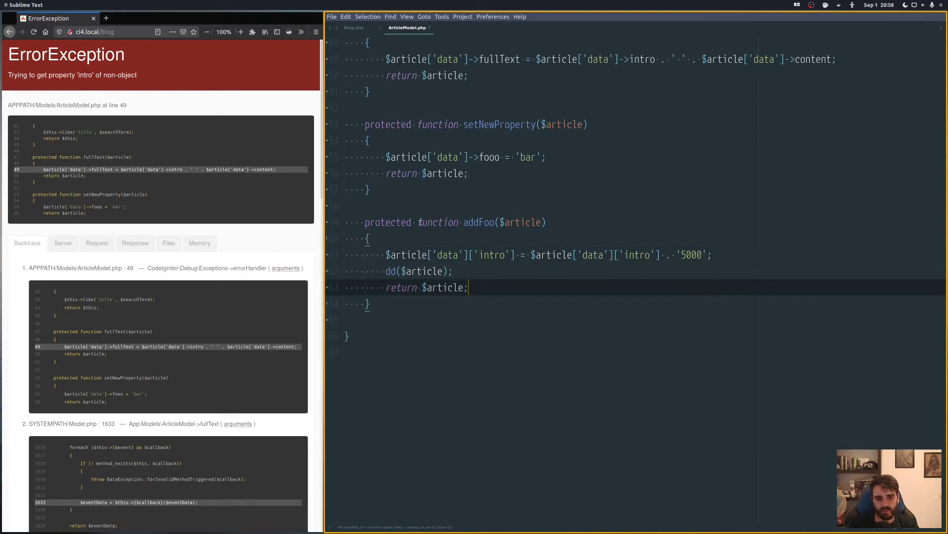
pyautogui.doubleClick(479, 222)
pyautogui.scroll(3, 480, 255)
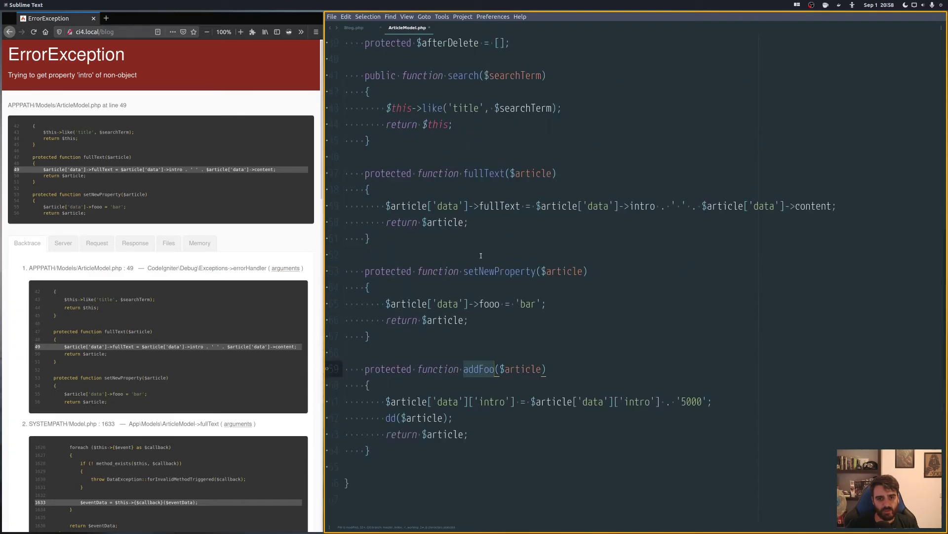
pyautogui.doubleClick(490, 272)
pyautogui.scroll(2, 480, 213)
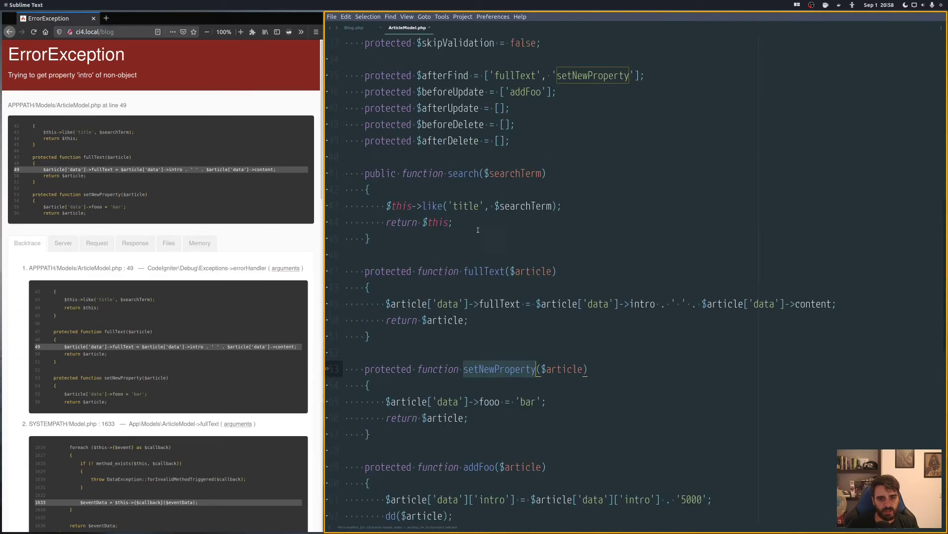
pyautogui.doubleClick(486, 271)
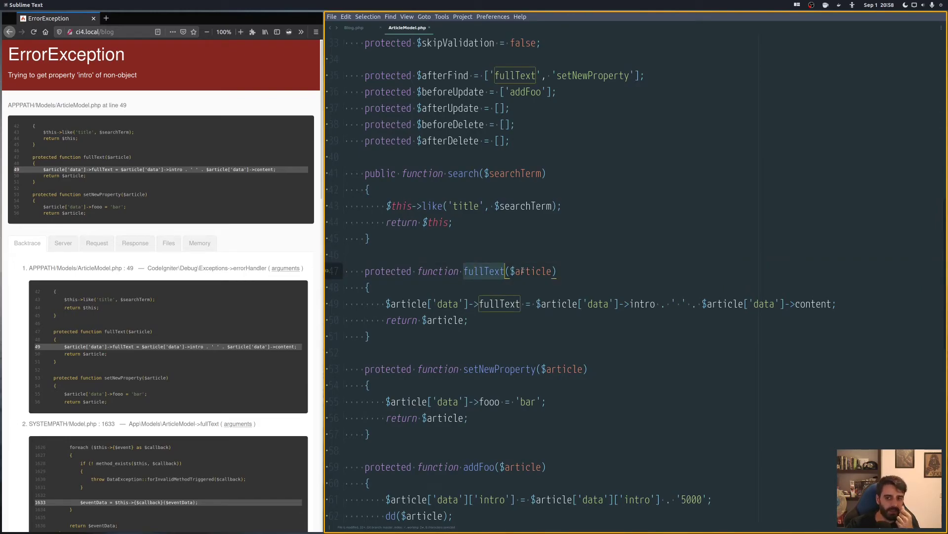
pyautogui.click(454, 272)
pyautogui.click(471, 304)
# Step: Add an if block at the top of fullText with the condition !empty($article['data'])
pyautogui.click(435, 289)
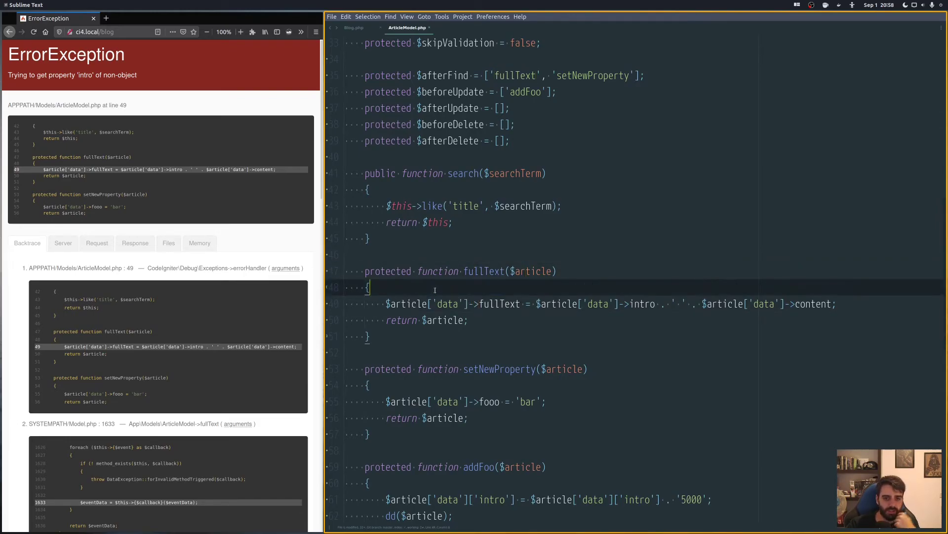
pyautogui.press('Return')
pyautogui.write('if')
pyautogui.press('Tab')
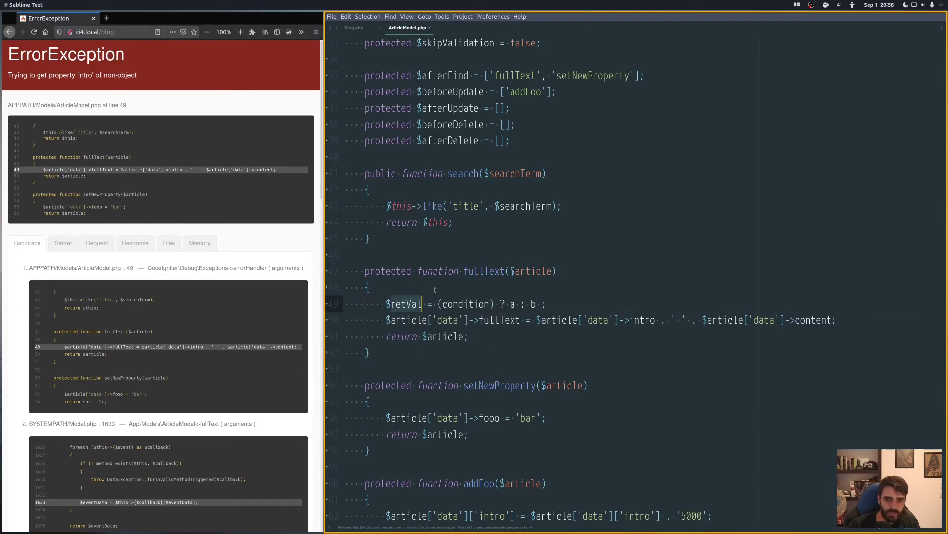
pyautogui.write('if ($) {')
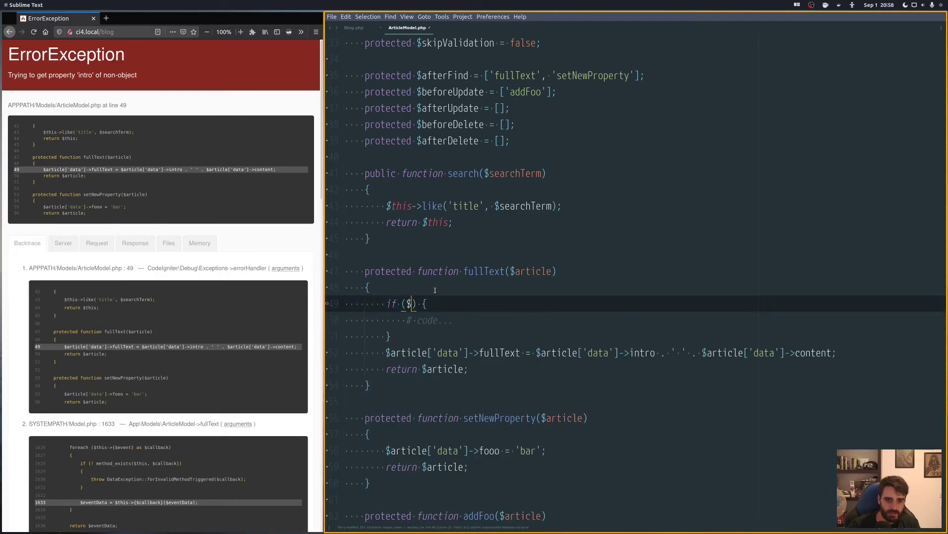
pyautogui.press('BackSpace')
pyautogui.write('isset($')
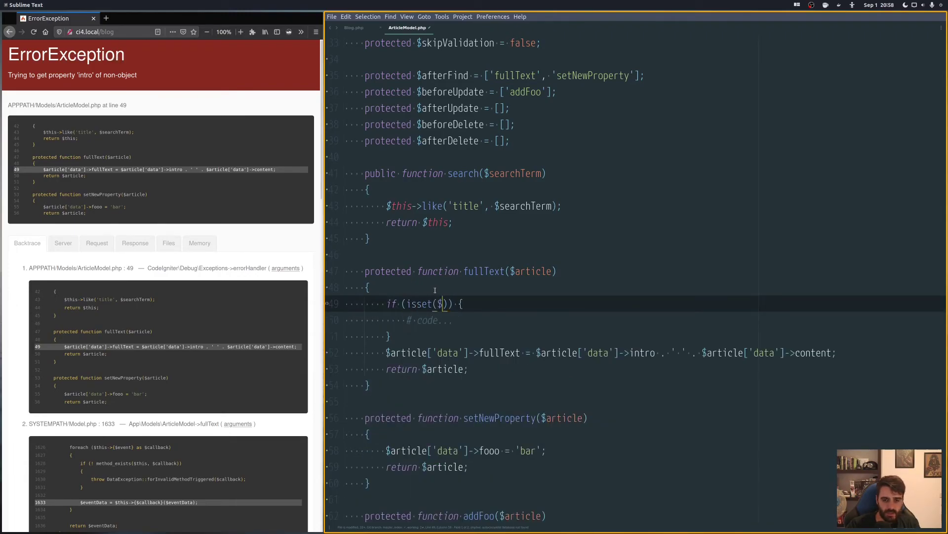
pyautogui.write('art')
pyautogui.press('Tab')
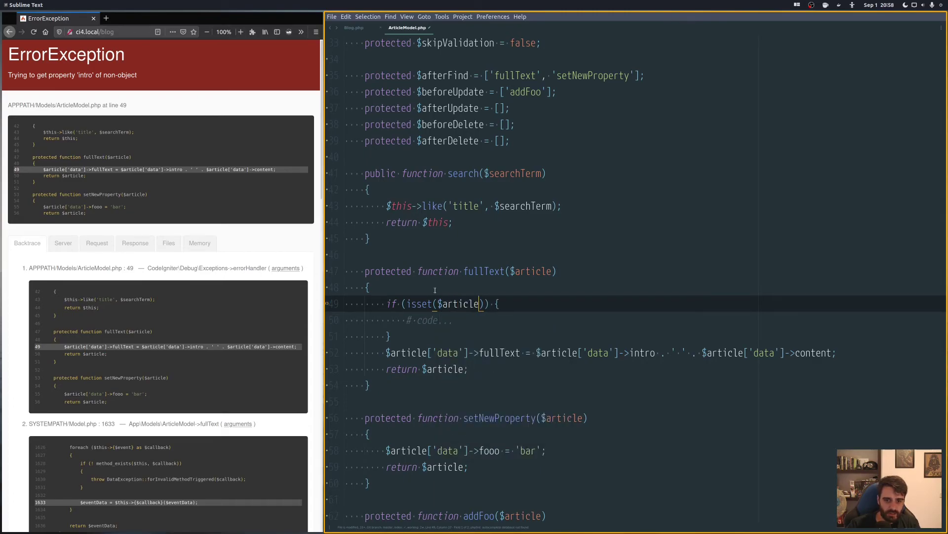
pyautogui.write("['dat")
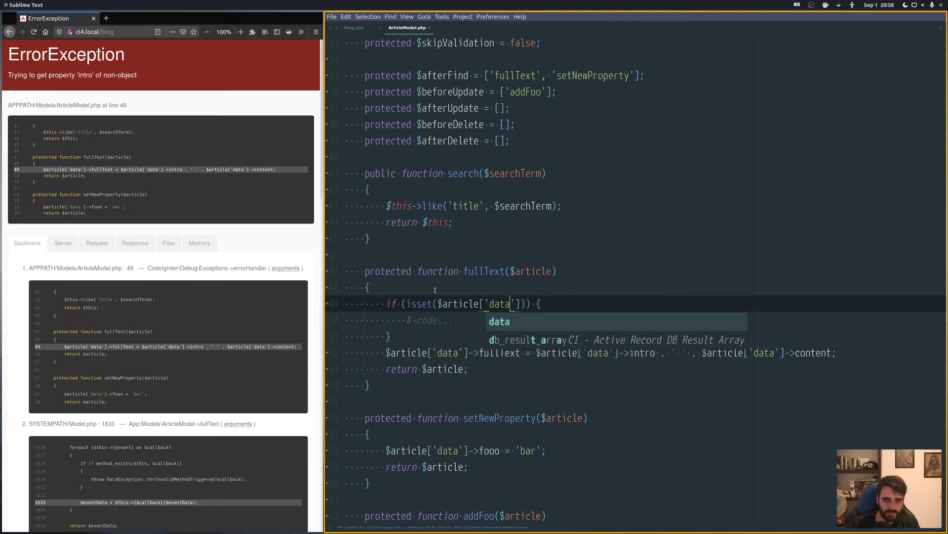
pyautogui.write("a'")
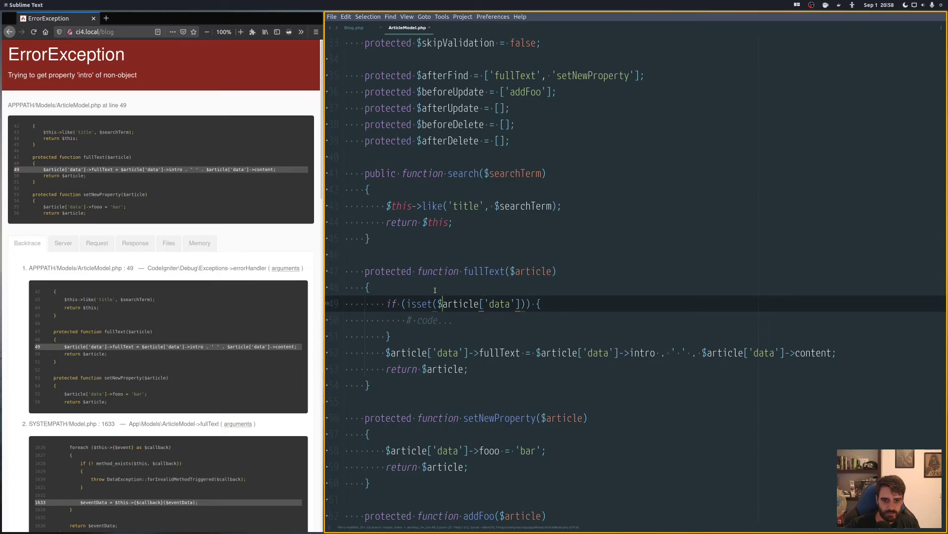
pyautogui.press('Left')
pyautogui.press('BackSpace')
pyautogui.press('BackSpace')
pyautogui.press('BackSpace')
pyautogui.press('BackSpace')
pyautogui.press('BackSpace')
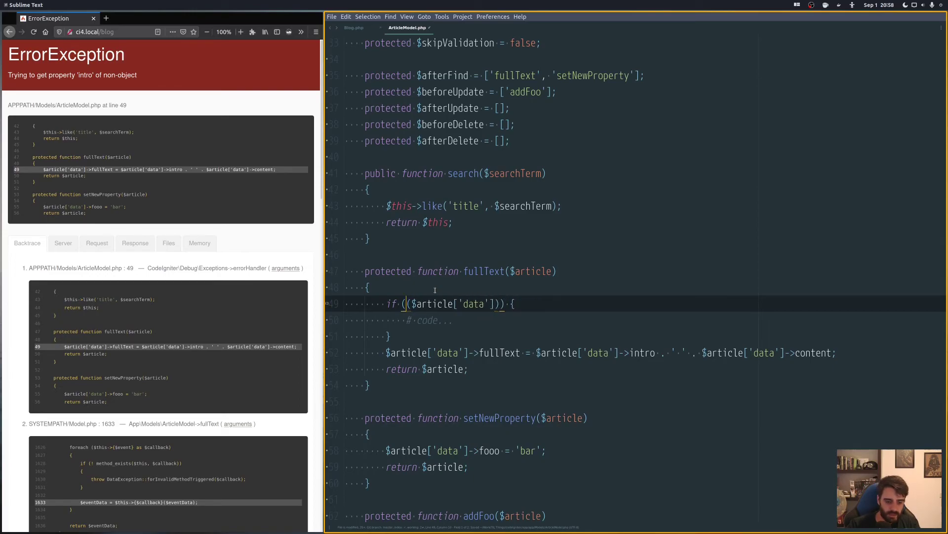
pyautogui.write('!empty')
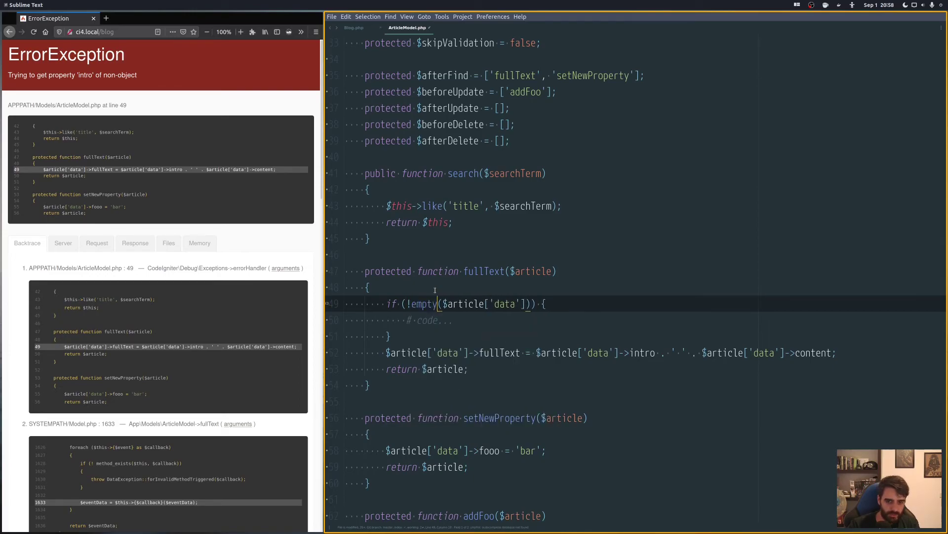
# Step: Move the fullText assignment into the if block, delete the placeholder comment, and reindent
pyautogui.press('Down')
pyautogui.press('Down')
pyautogui.press('Down')
pyautogui.hotkey('ctrl', 'x')
pyautogui.press('Up')
pyautogui.press('Up')
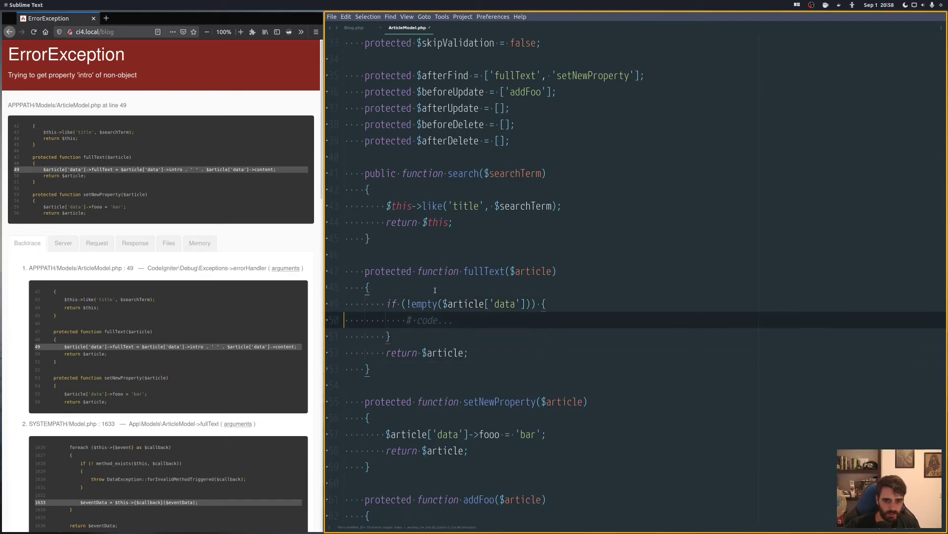
pyautogui.hotkey('ctrl', 'v')
pyautogui.hotkey('ctrl', 'shift', 'k')
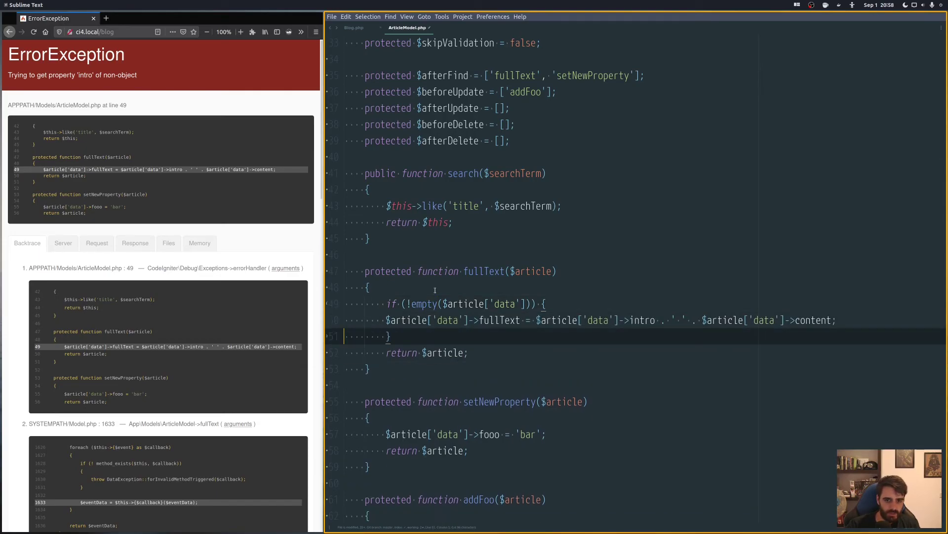
pyautogui.press('Up')
pyautogui.press('Tab')
# Step: Reload the blog page to reproduce the error and copy the if (!empty(...)) guard line
pyautogui.hotkey('alt', 'Tab')
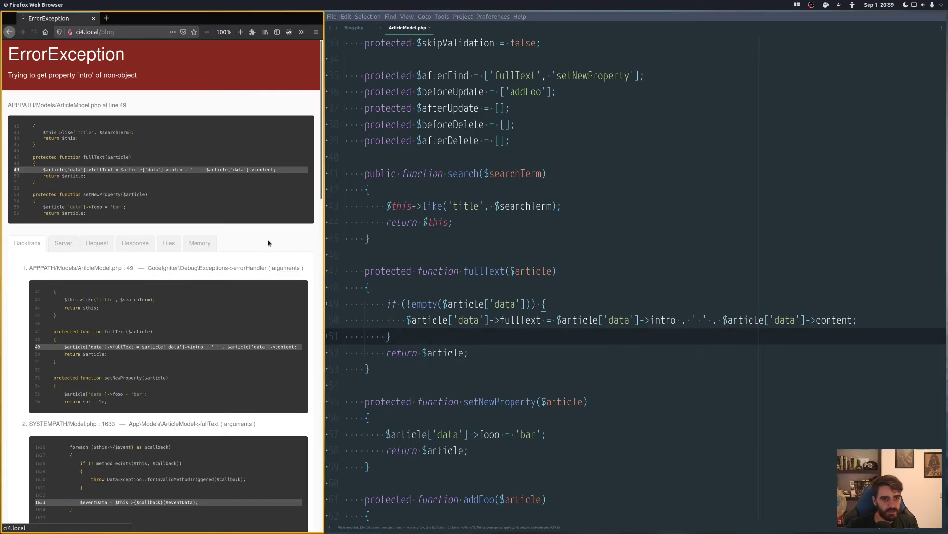
pyautogui.press('F5')
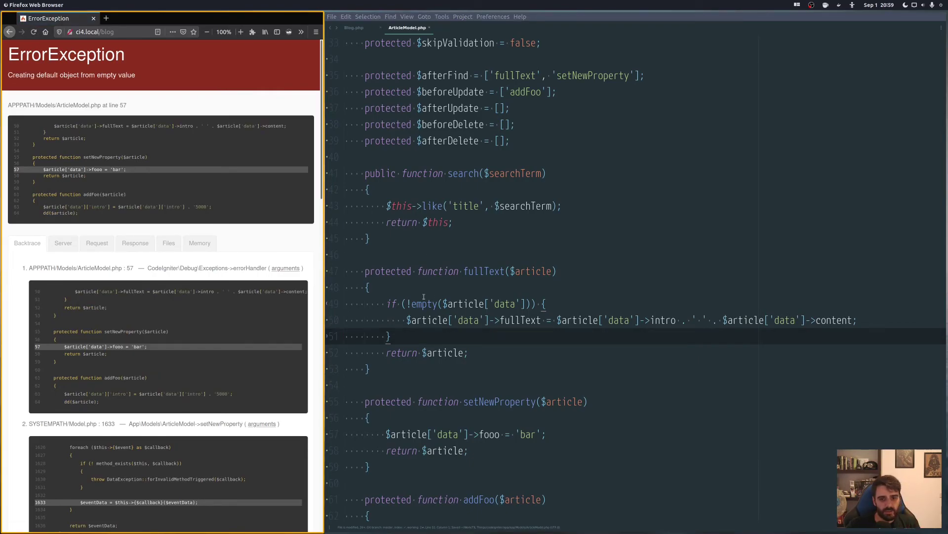
pyautogui.moveTo(385, 301); pyautogui.dragTo(547, 303)
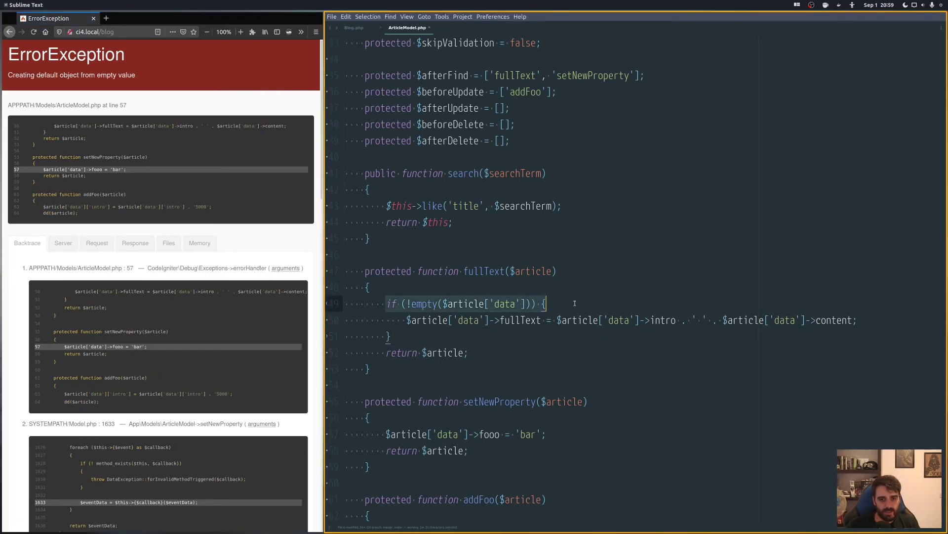
pyautogui.click(447, 421)
pyautogui.press('Return')
# Step: Wrap setNewProperty's fooo assignment in the if (!empty($article['data'])) guard, indented, and save
pyautogui.hotkey('ctrl', 'v')
pyautogui.press('Down')
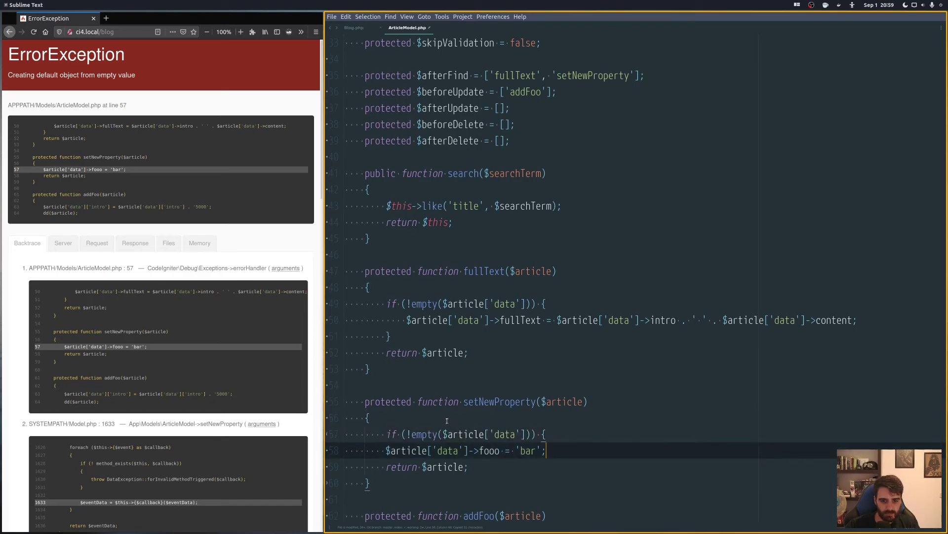
pyautogui.press('Return')
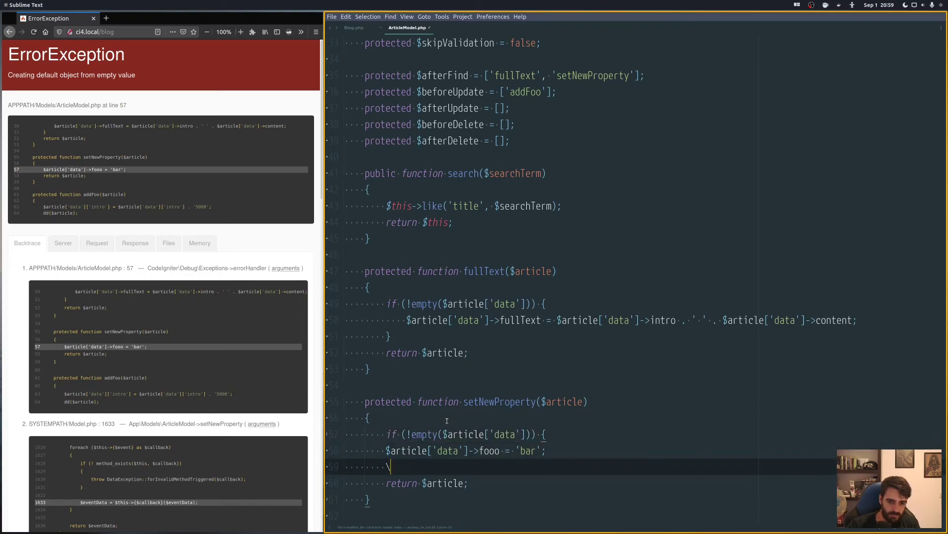
pyautogui.hotkey('ctrl', 's')
pyautogui.write('}')
pyautogui.press('Up')
pyautogui.hotkey('ctrl', ']')
pyautogui.press('Down')
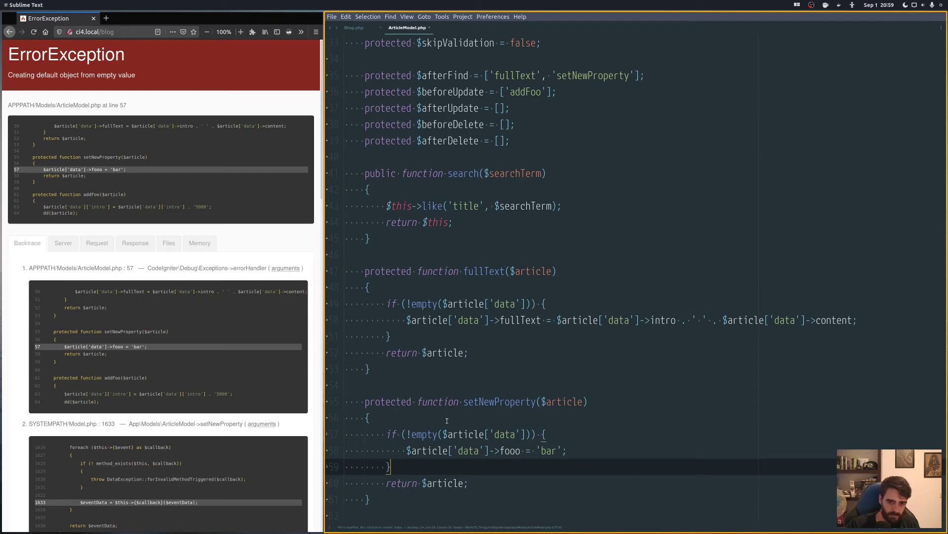
# Step: Reload the blog page and review the chained search('foo') call in Blog.php's index()
pyautogui.click(258, 235)
pyautogui.press('F5')
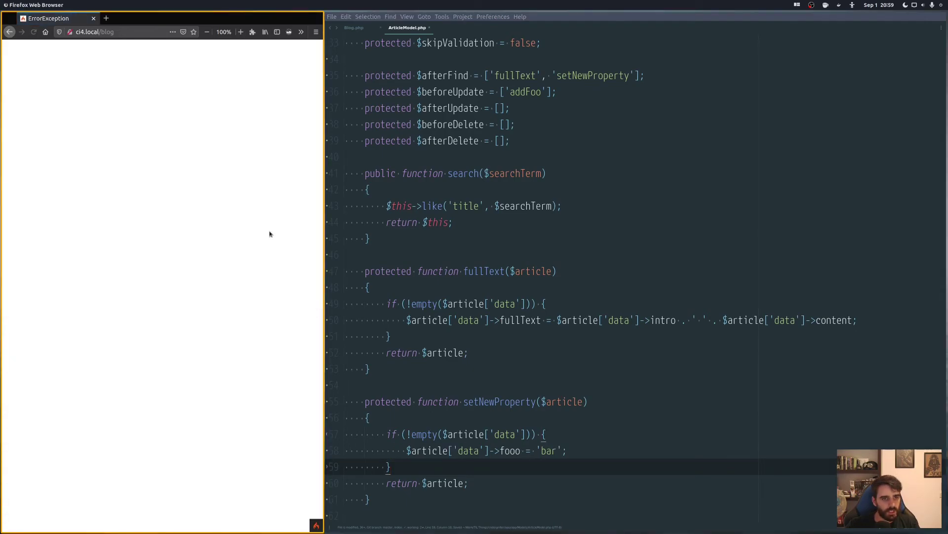
pyautogui.click(354, 28)
pyautogui.click(448, 301)
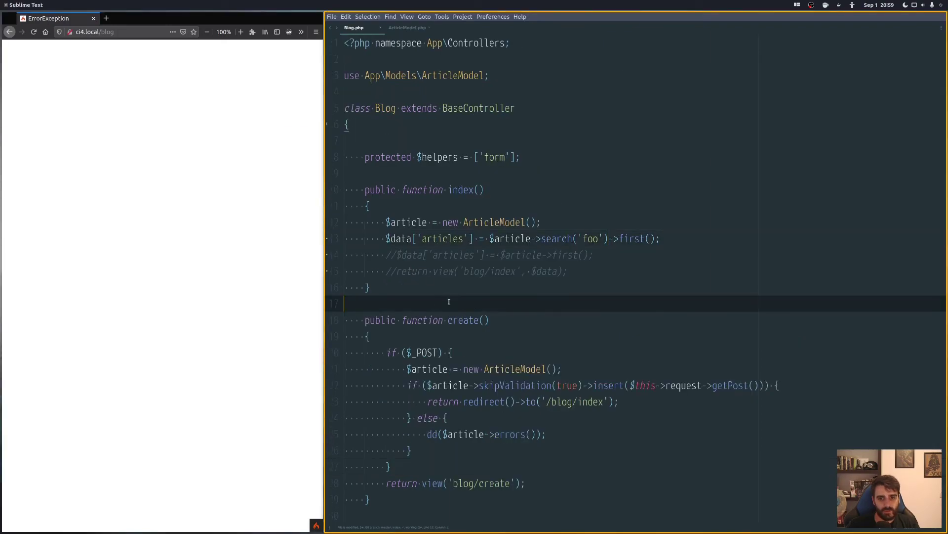
pyautogui.click(660, 239)
pyautogui.moveTo(661, 238)
pyautogui.mouseDown()
pyautogui.moveTo(445, 238)
pyautogui.moveTo(660, 239)
pyautogui.mouseUp()
pyautogui.click(660, 238)
pyautogui.click(682, 240)
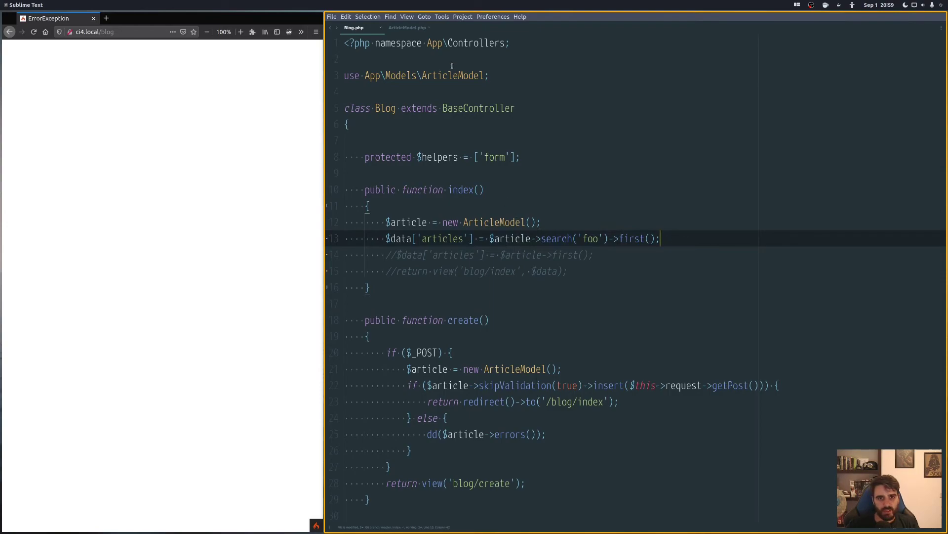
# Step: In the debug toolbar's Database panel, highlight the title LIKE '%foo%' query condition
pyautogui.click(205, 271)
pyautogui.click(316, 525)
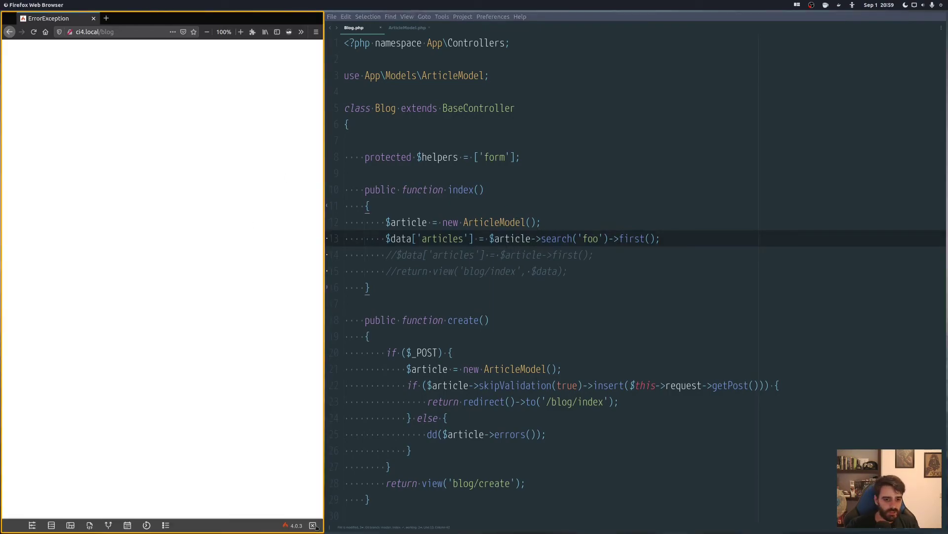
pyautogui.click(51, 526)
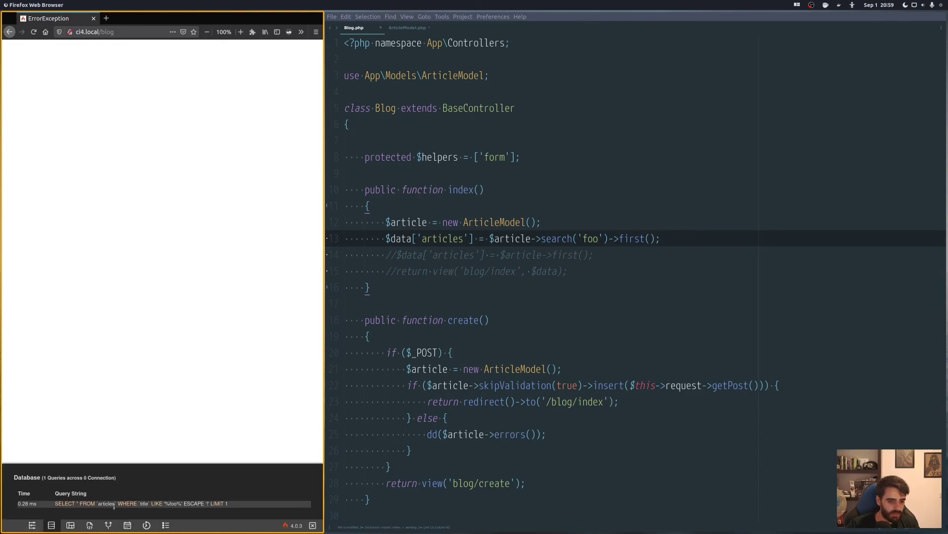
pyautogui.moveTo(57, 505); pyautogui.dragTo(183, 504)
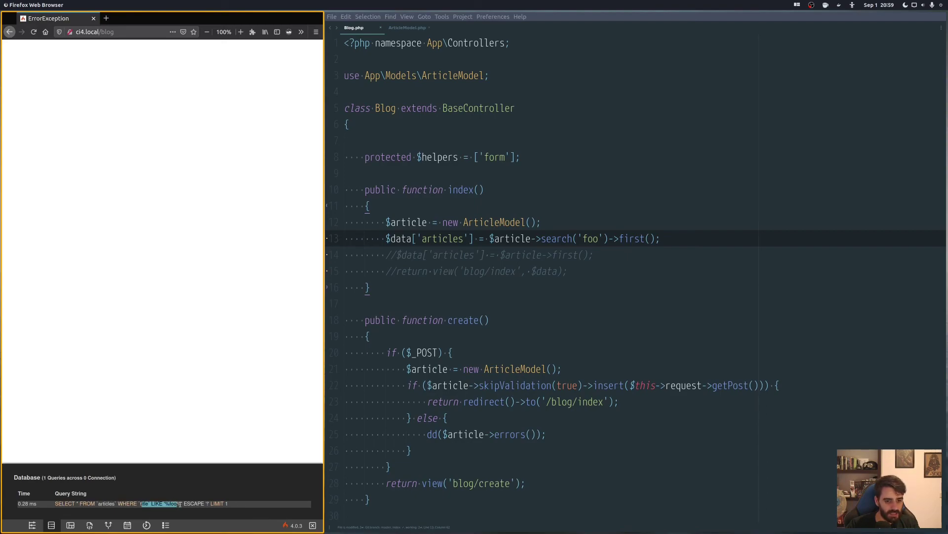
pyautogui.click(514, 401)
# Step: Back in ArticleModel.php, highlight search()'s like('title', $searchTerm) line
pyautogui.click(408, 29)
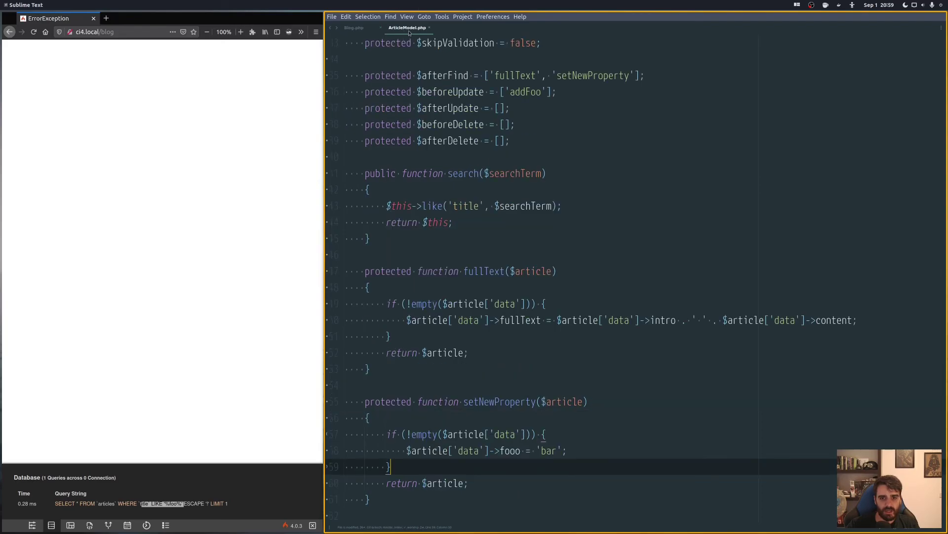
pyautogui.scroll(-4, 630, 296)
pyautogui.scroll(-2, 486, 292)
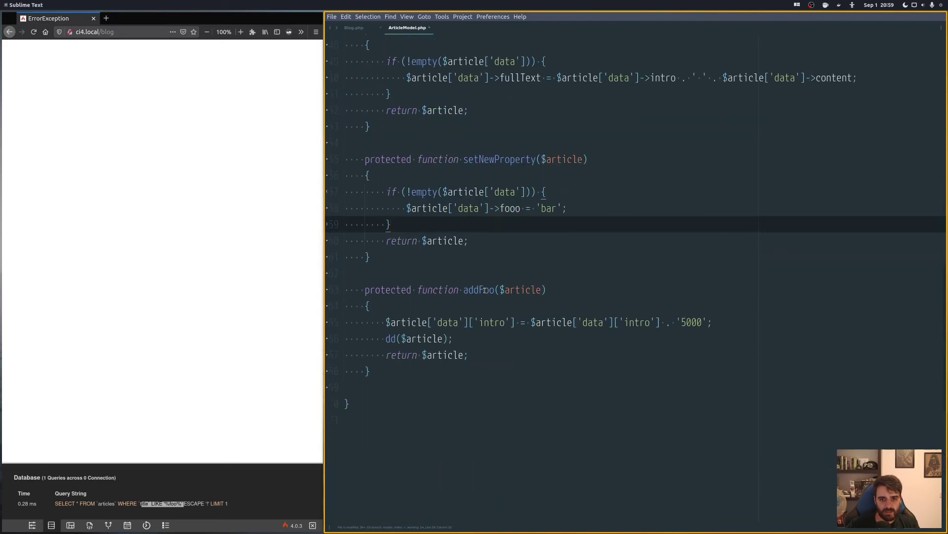
pyautogui.scroll(8, 485, 288)
pyautogui.moveTo(398, 353); pyautogui.dragTo(563, 353)
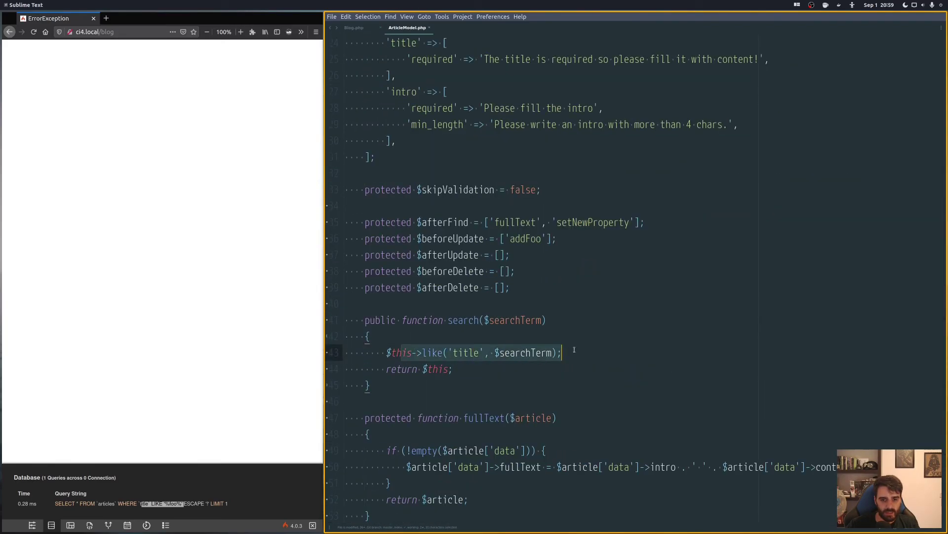
pyautogui.click(479, 320)
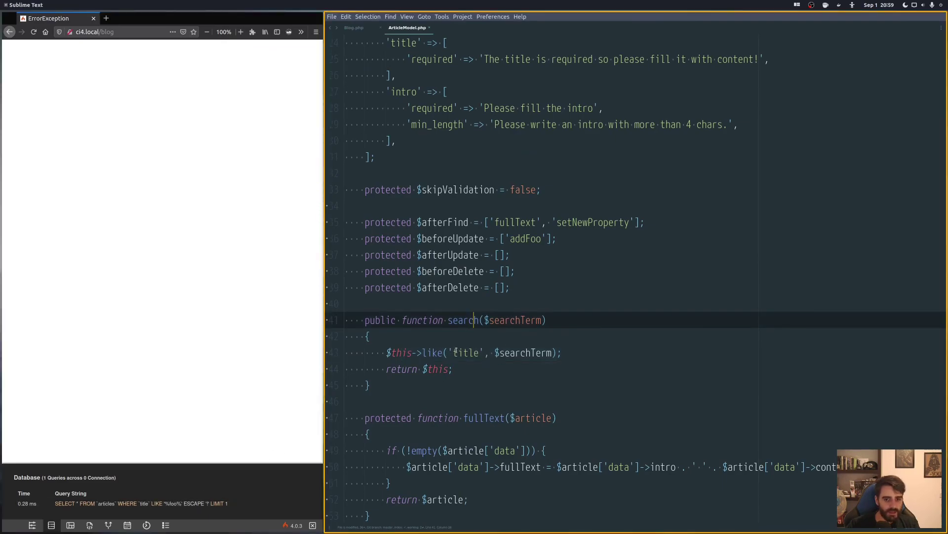